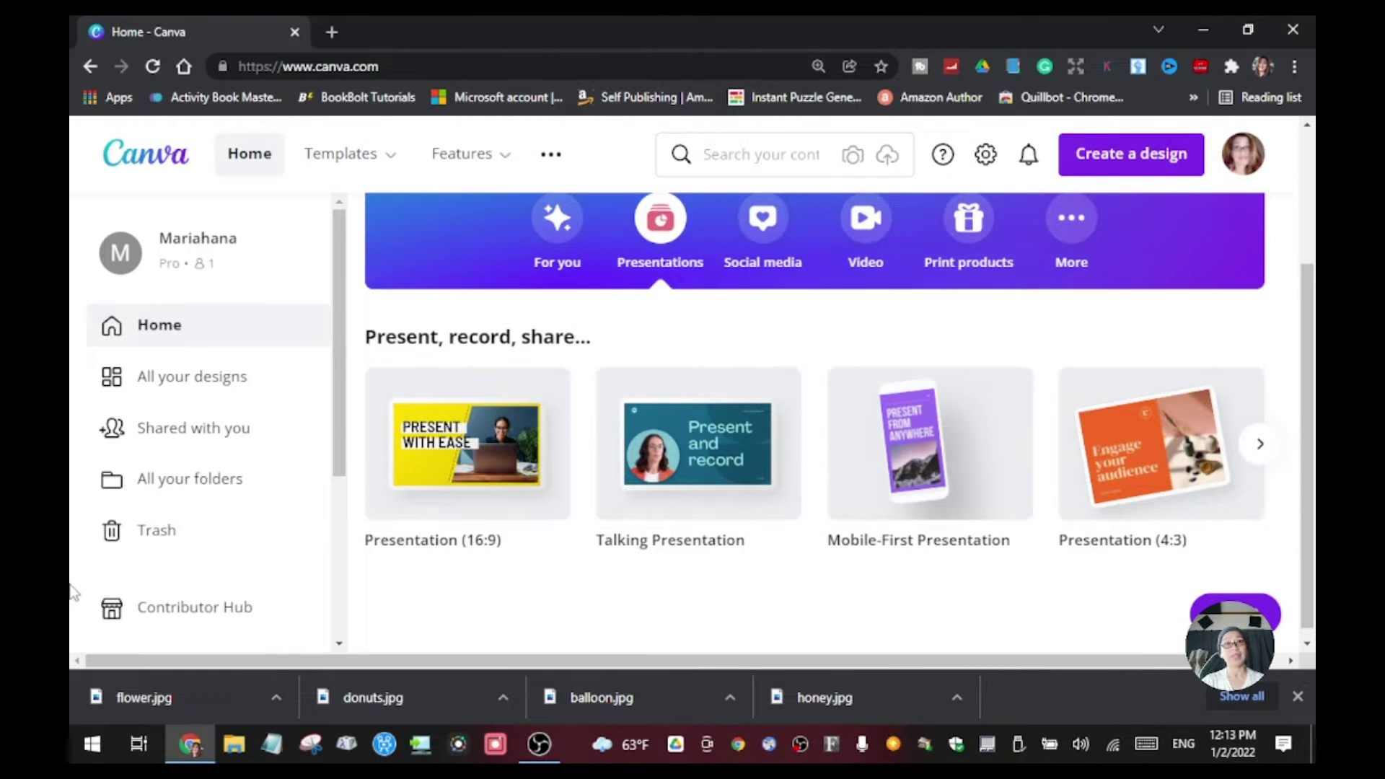
Create a blank Presentation (16:9) design and select its empty slide.
{"action": "left_click", "coordinate": [469, 482]}
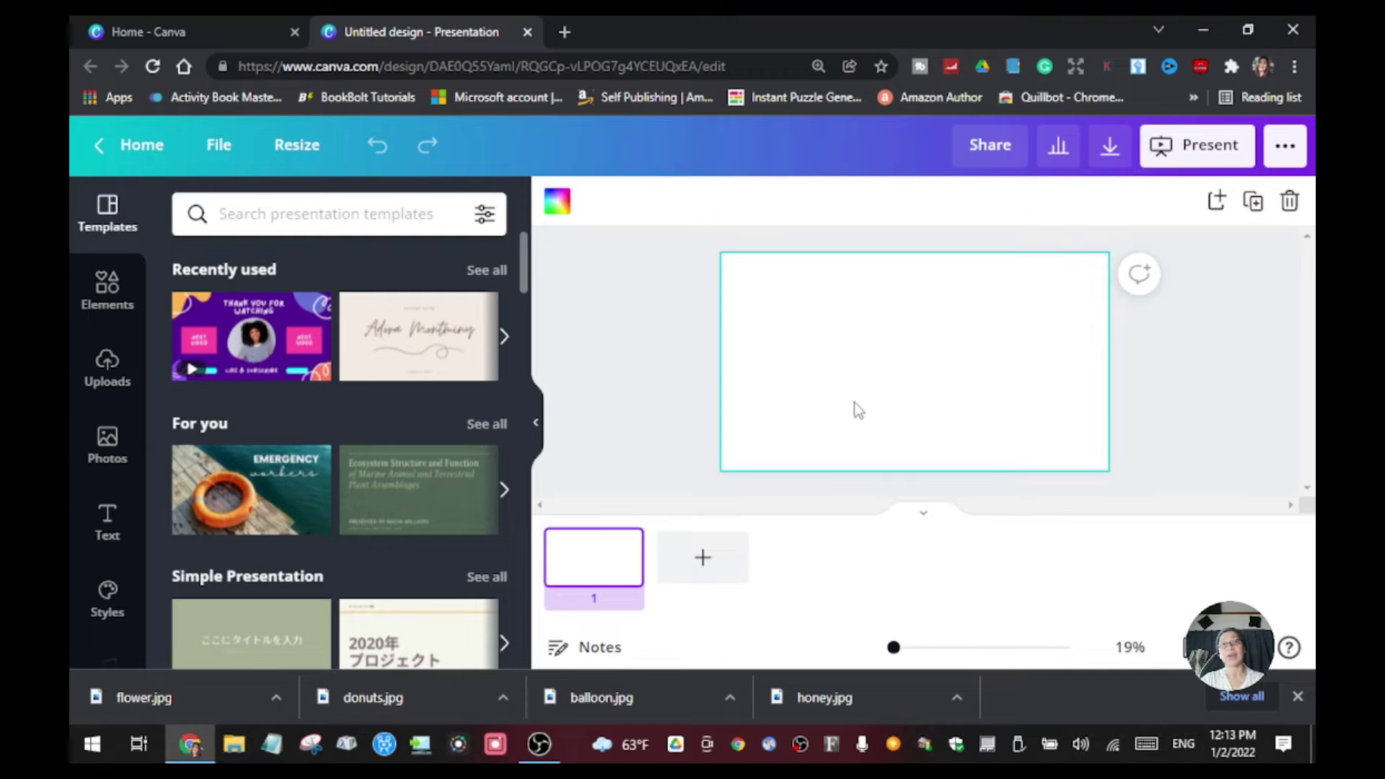
{"action": "left_click", "coordinate": [589, 268]}
Give the slide background the pale pink swatch from the colour palette.
{"action": "left_click", "coordinate": [553, 203]}
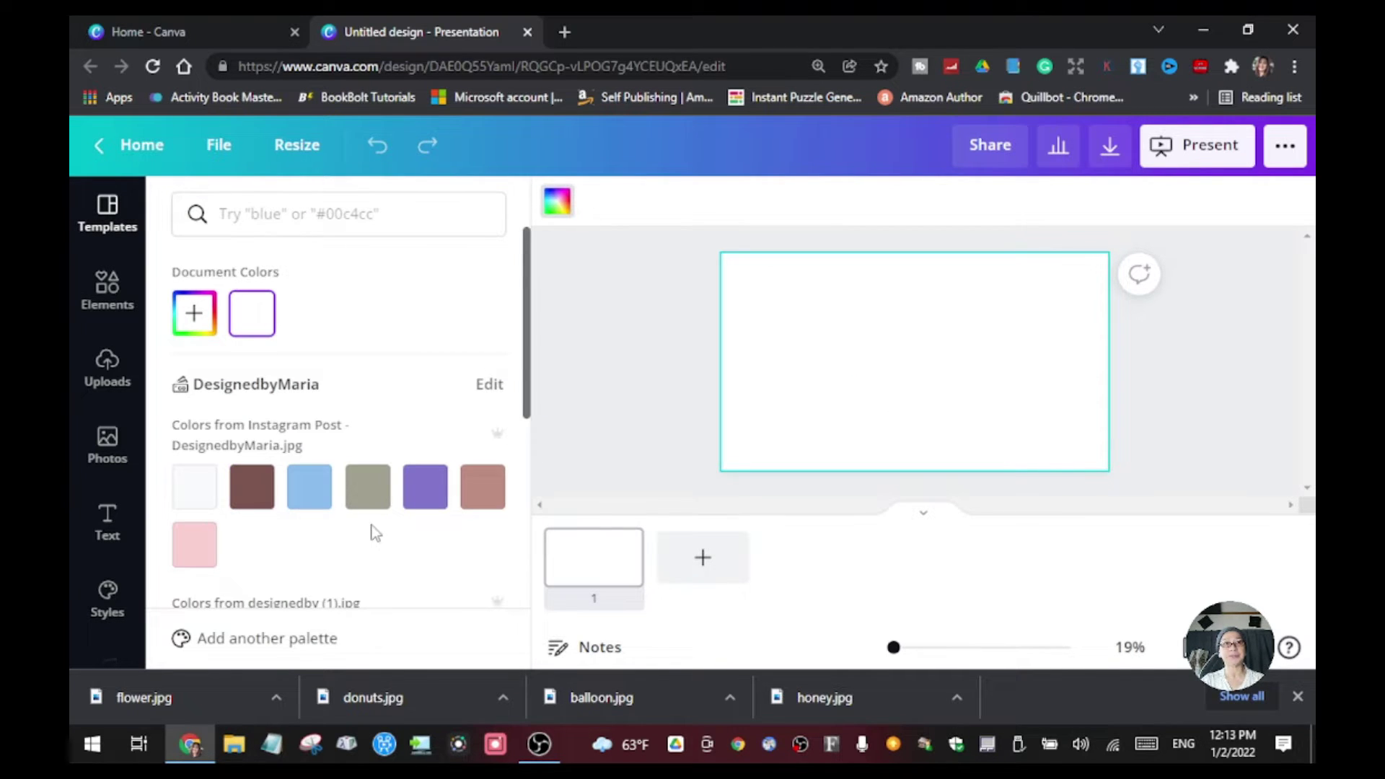
{"action": "scroll", "coordinate": [289, 448], "scroll_direction": "down", "scroll_amount": 3}
{"action": "left_click", "coordinate": [196, 363]}
{"action": "left_click", "coordinate": [649, 414]}
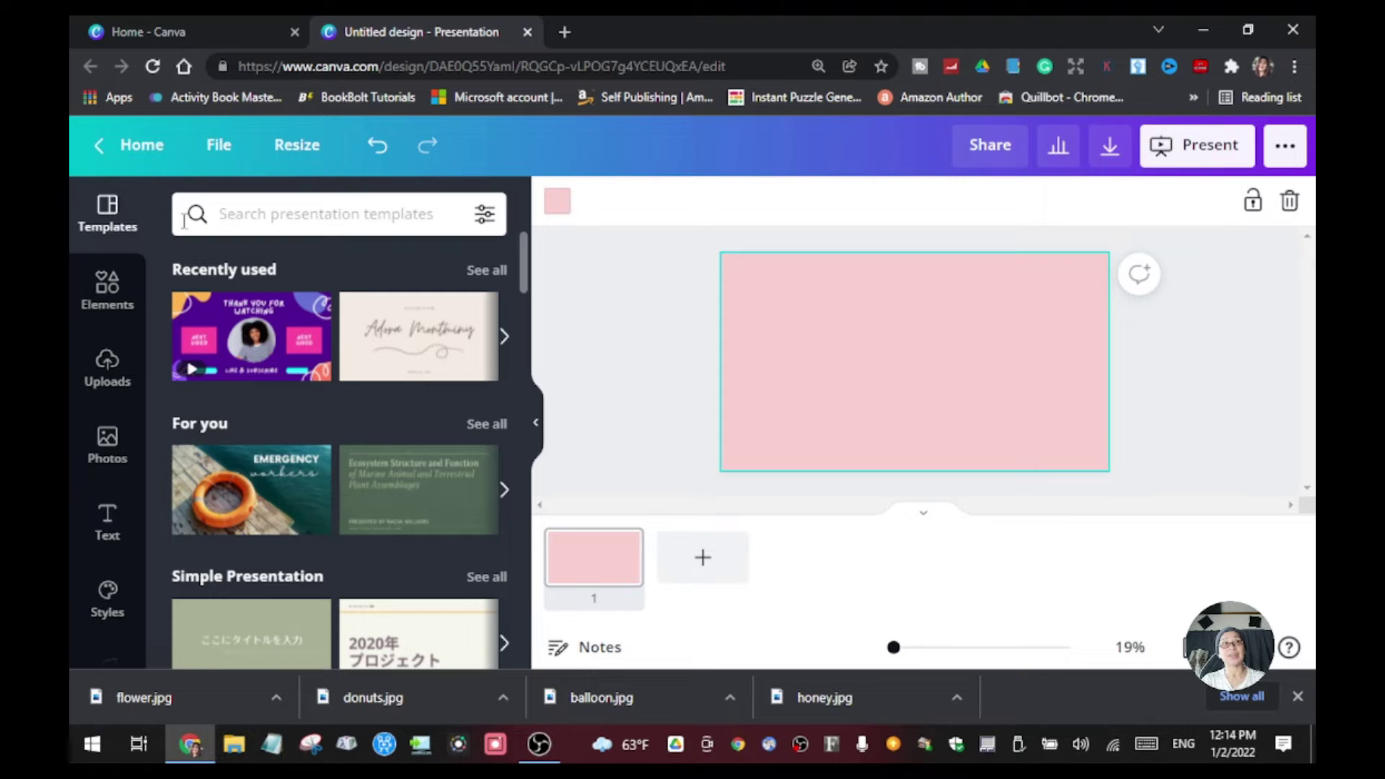
{"action": "left_click", "coordinate": [255, 213]}
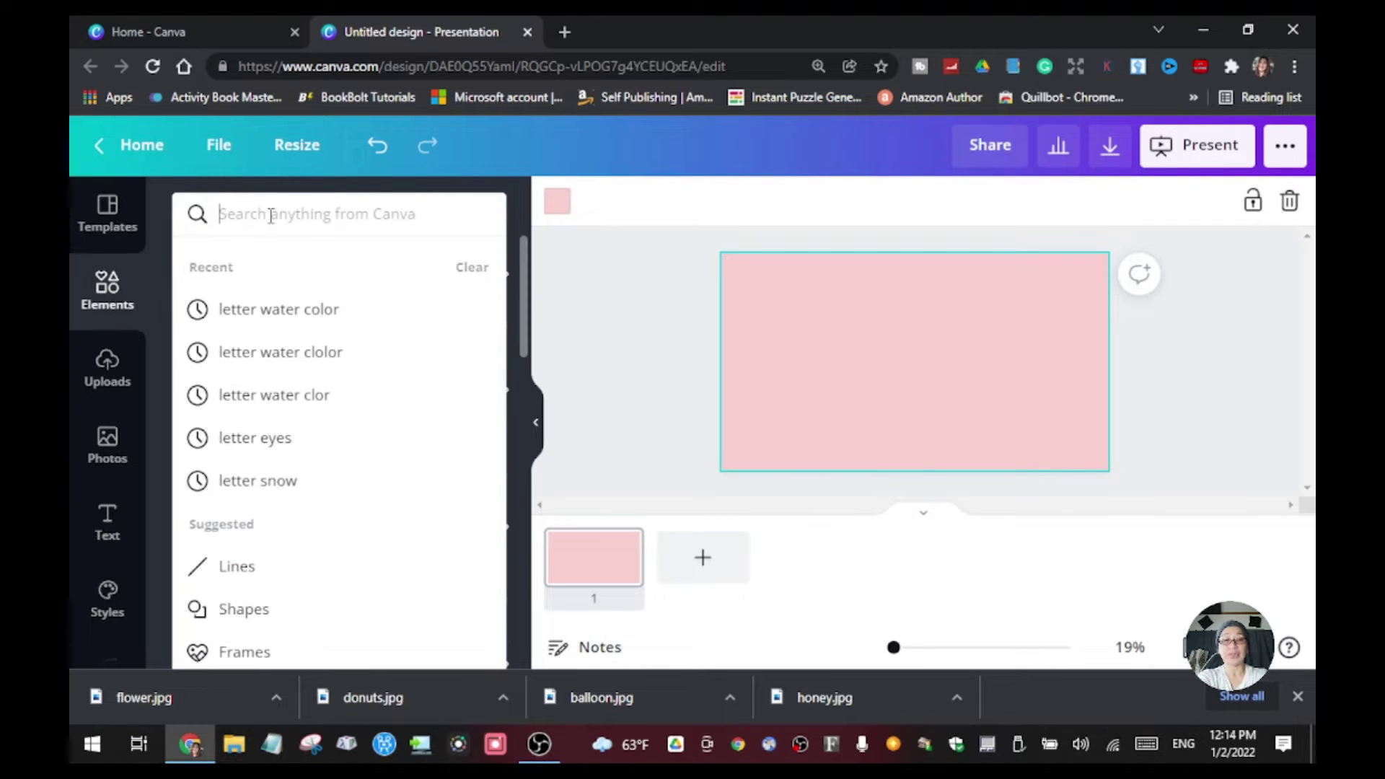
Search elements for 'letter eyes', add the yellow monster B, and show all matching monster letters.
{"action": "type", "text": "le"}
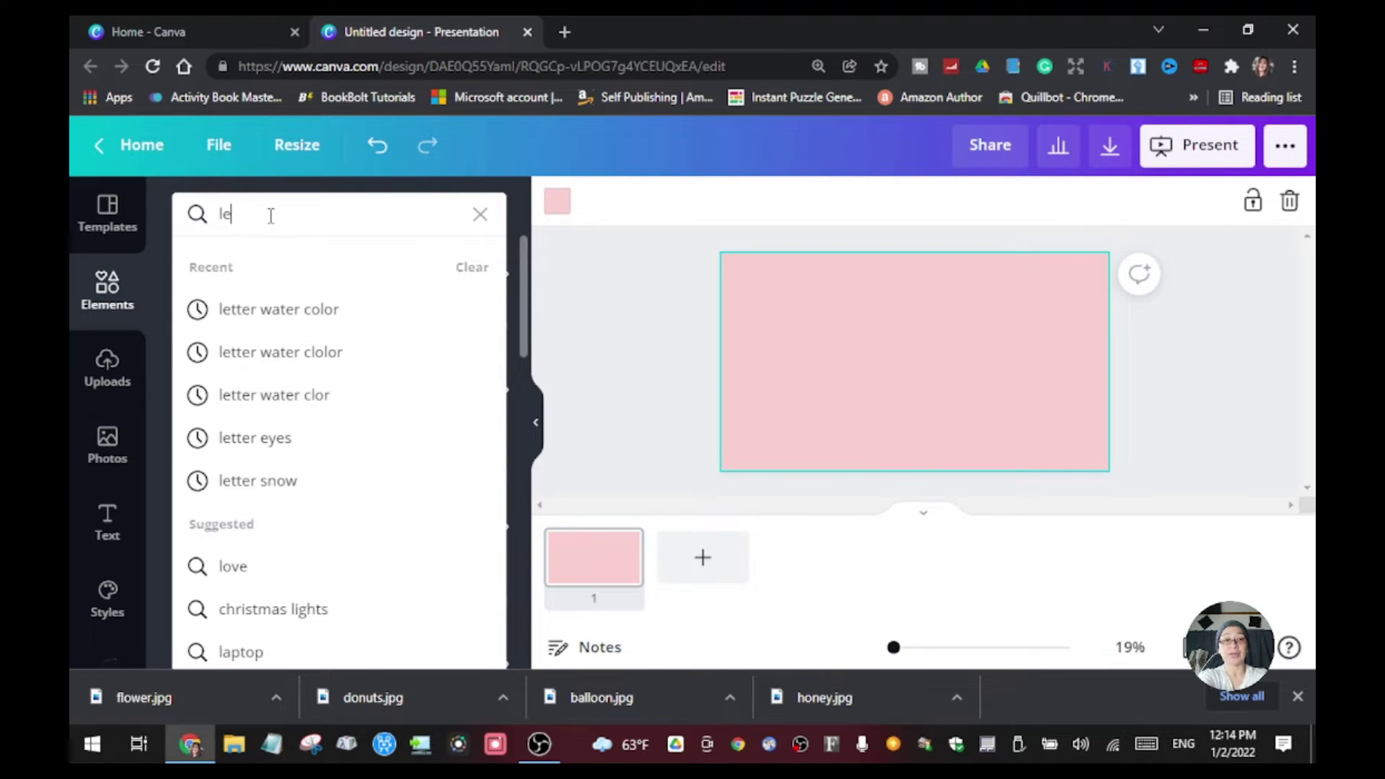
{"action": "type", "text": "tter r"}
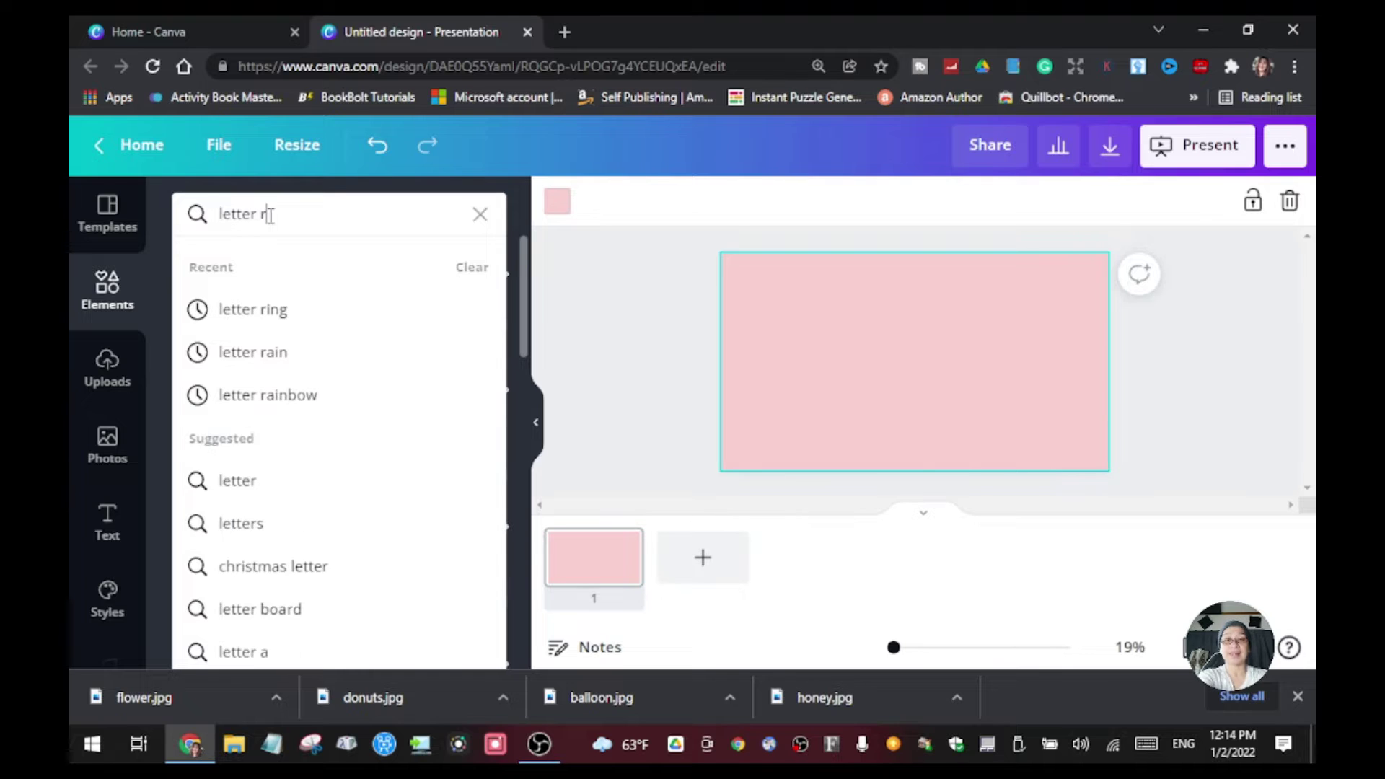
{"action": "key", "text": "BackSpace"}
{"action": "type", "text": "eye"}
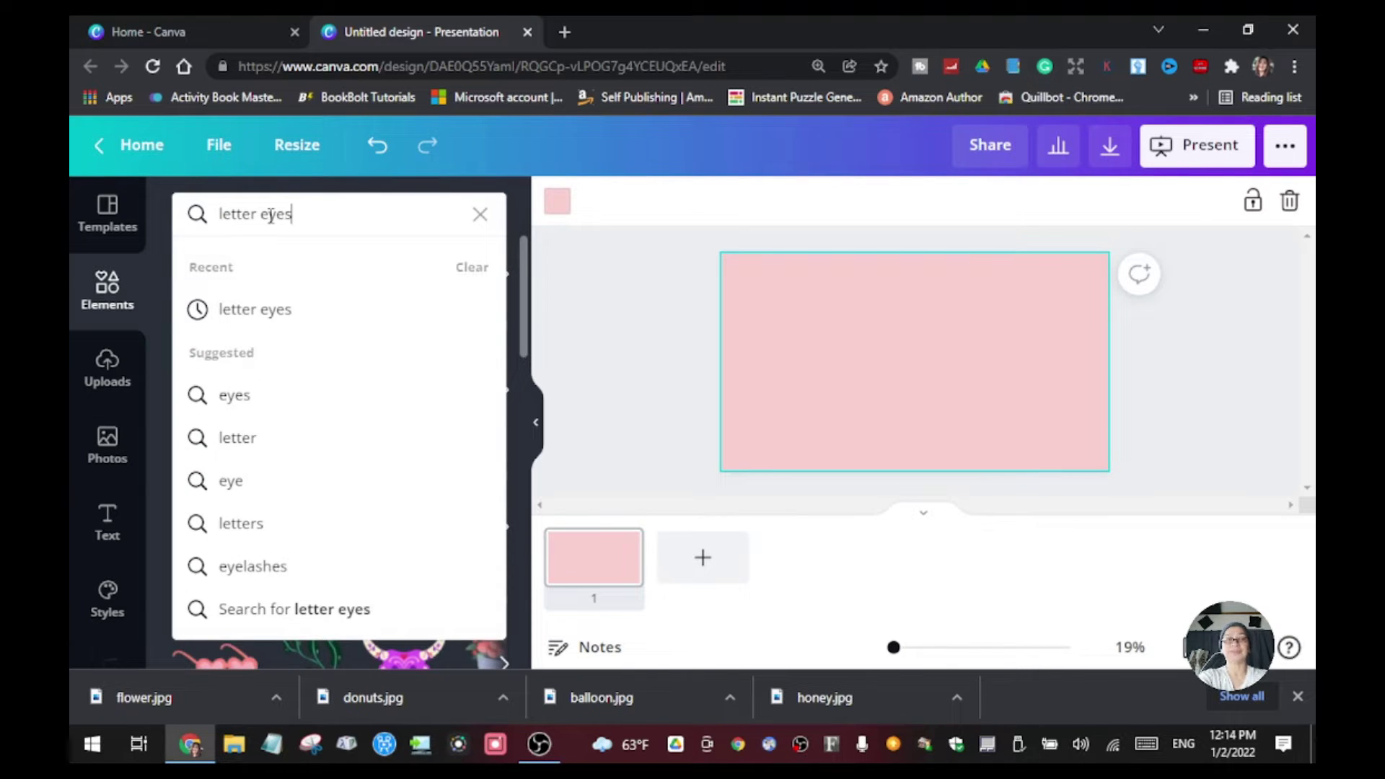
{"action": "type", "text": "s"}
{"action": "key", "text": "Return"}
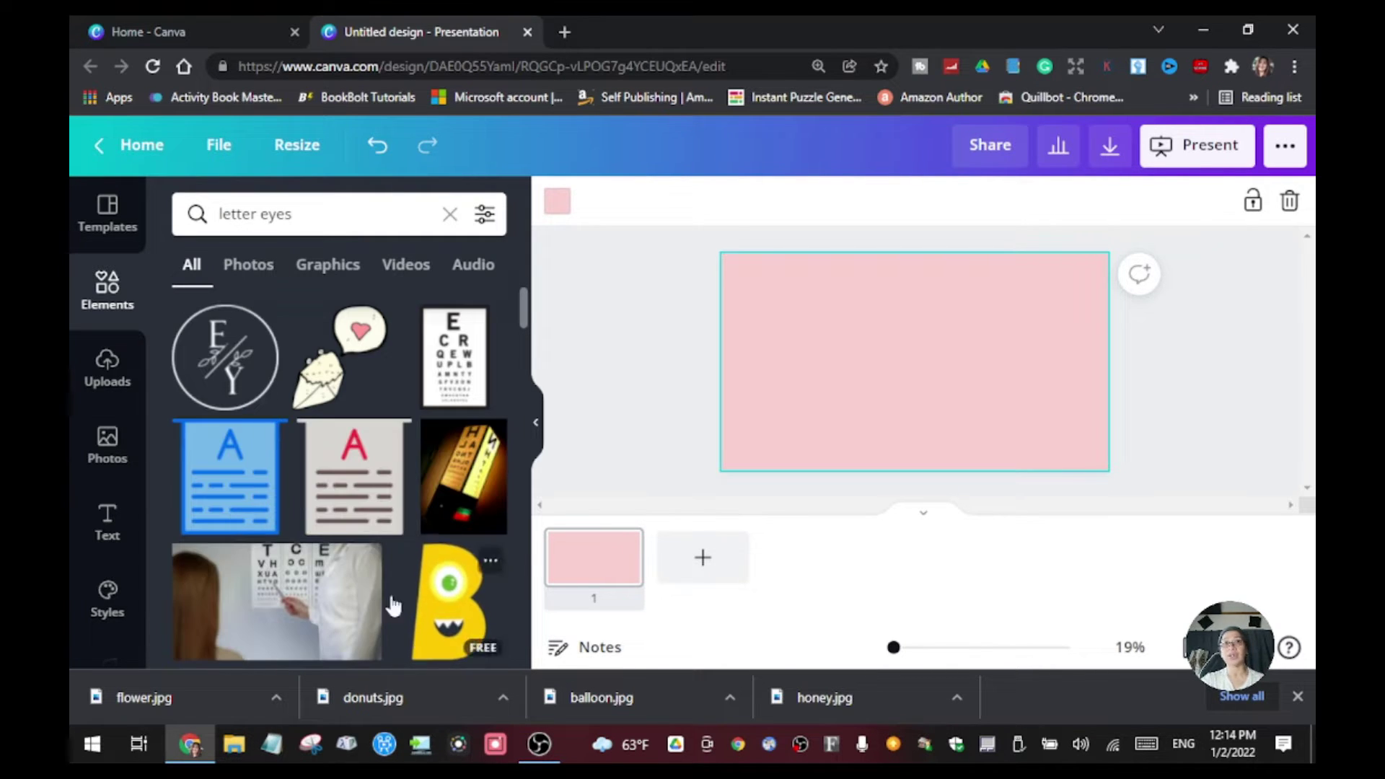
{"action": "left_click", "coordinate": [449, 567]}
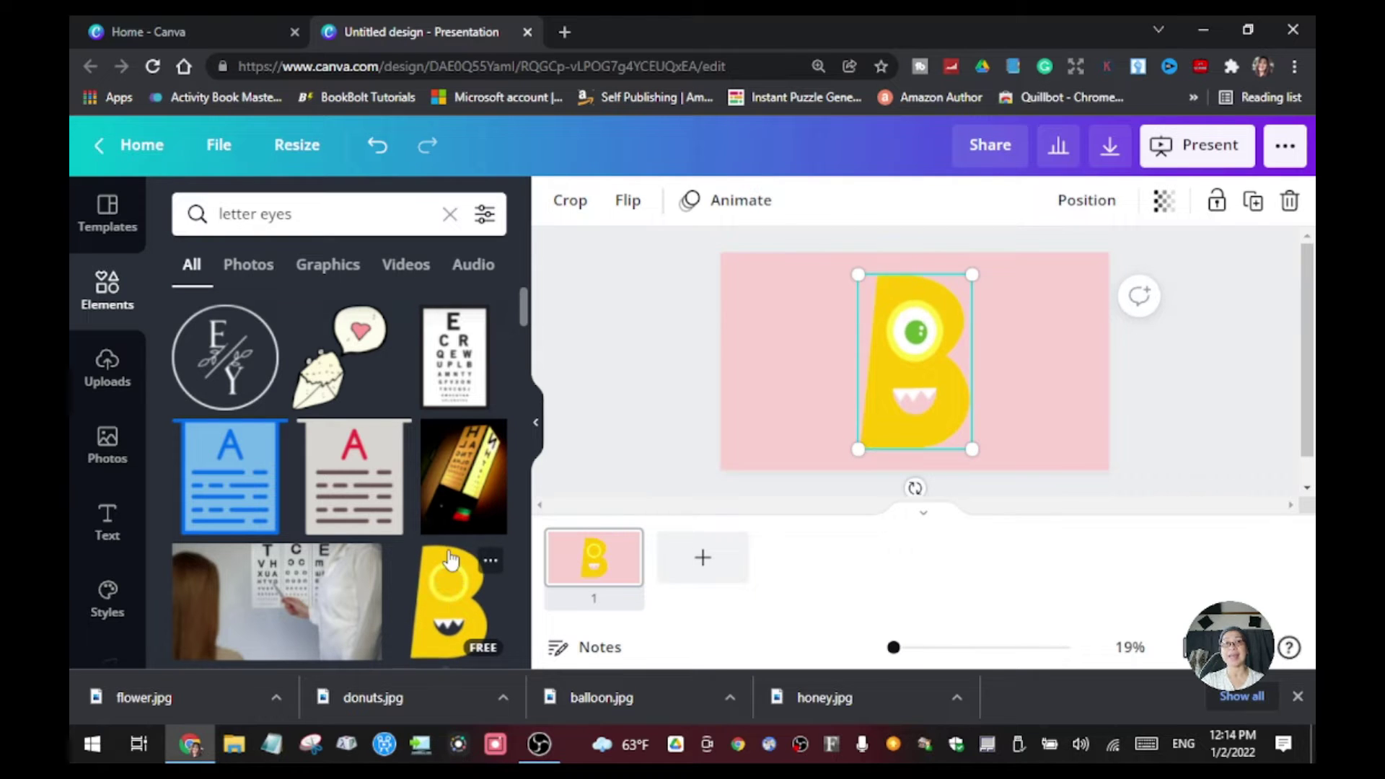
{"action": "scroll", "coordinate": [449, 577], "scroll_direction": "down", "scroll_amount": 3}
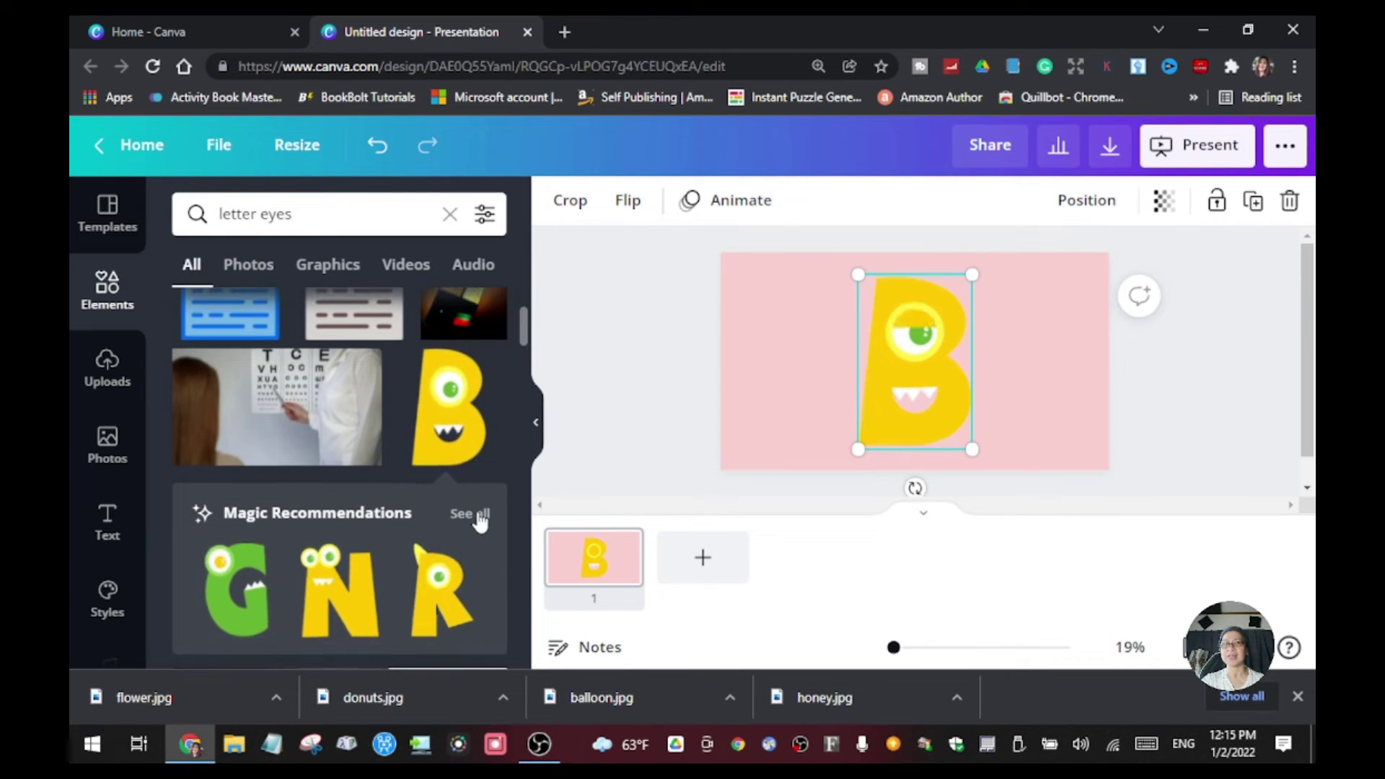
{"action": "left_click", "coordinate": [470, 517]}
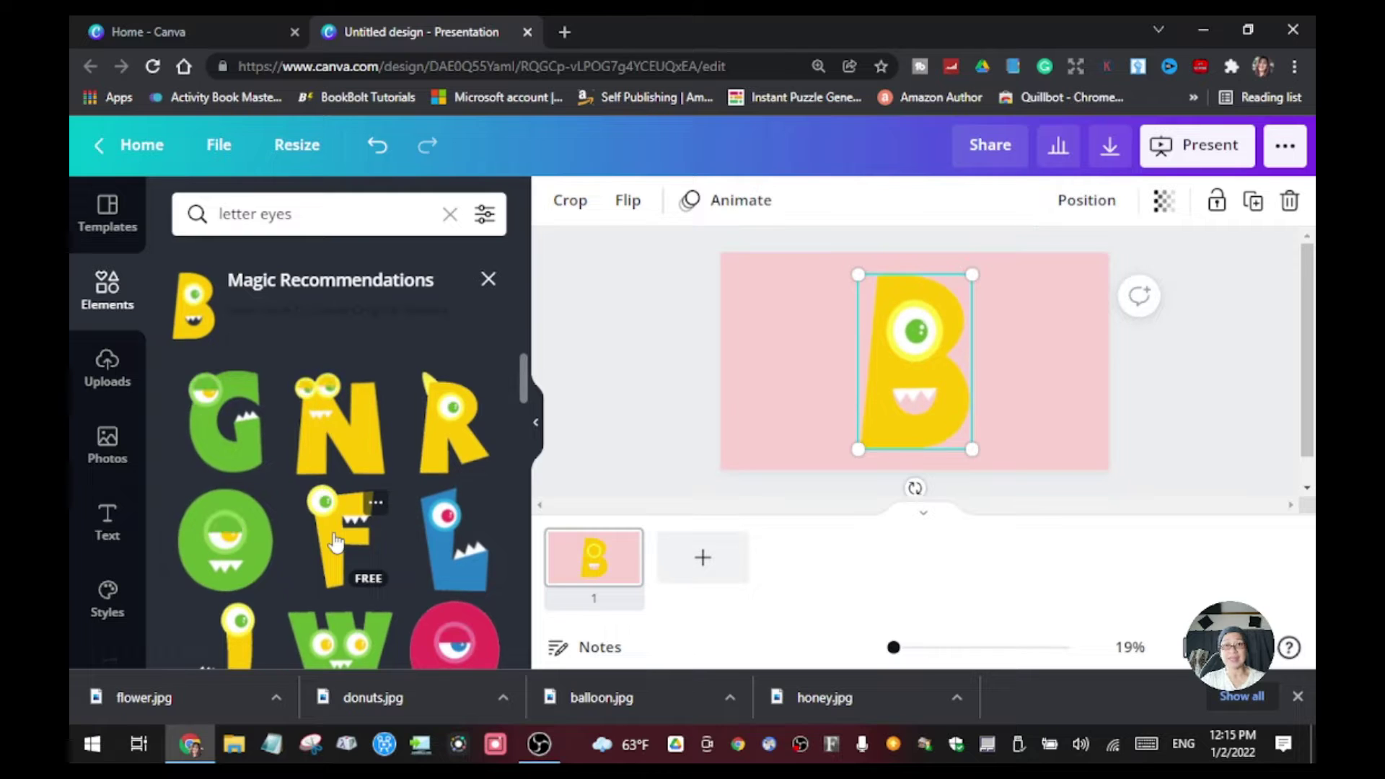
Move the B left and add the green monster O and pink monster Y after it to spell BOY.
{"action": "scroll", "coordinate": [342, 528], "scroll_direction": "down", "scroll_amount": 3}
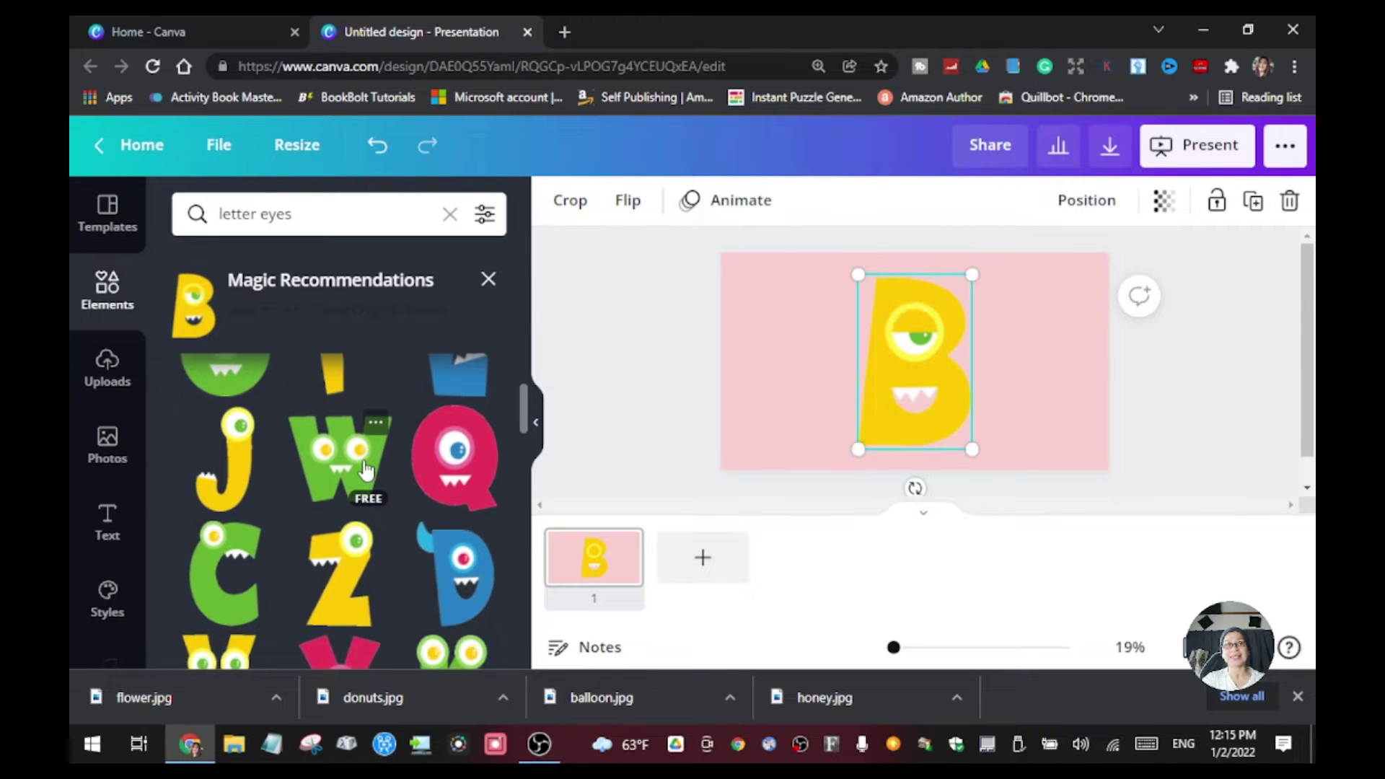
{"action": "left_click_drag", "start_coordinate": [899, 426], "coordinate": [809, 386]}
{"action": "scroll", "coordinate": [339, 469], "scroll_direction": "down", "scroll_amount": 5}
{"action": "left_click", "coordinate": [225, 538]}
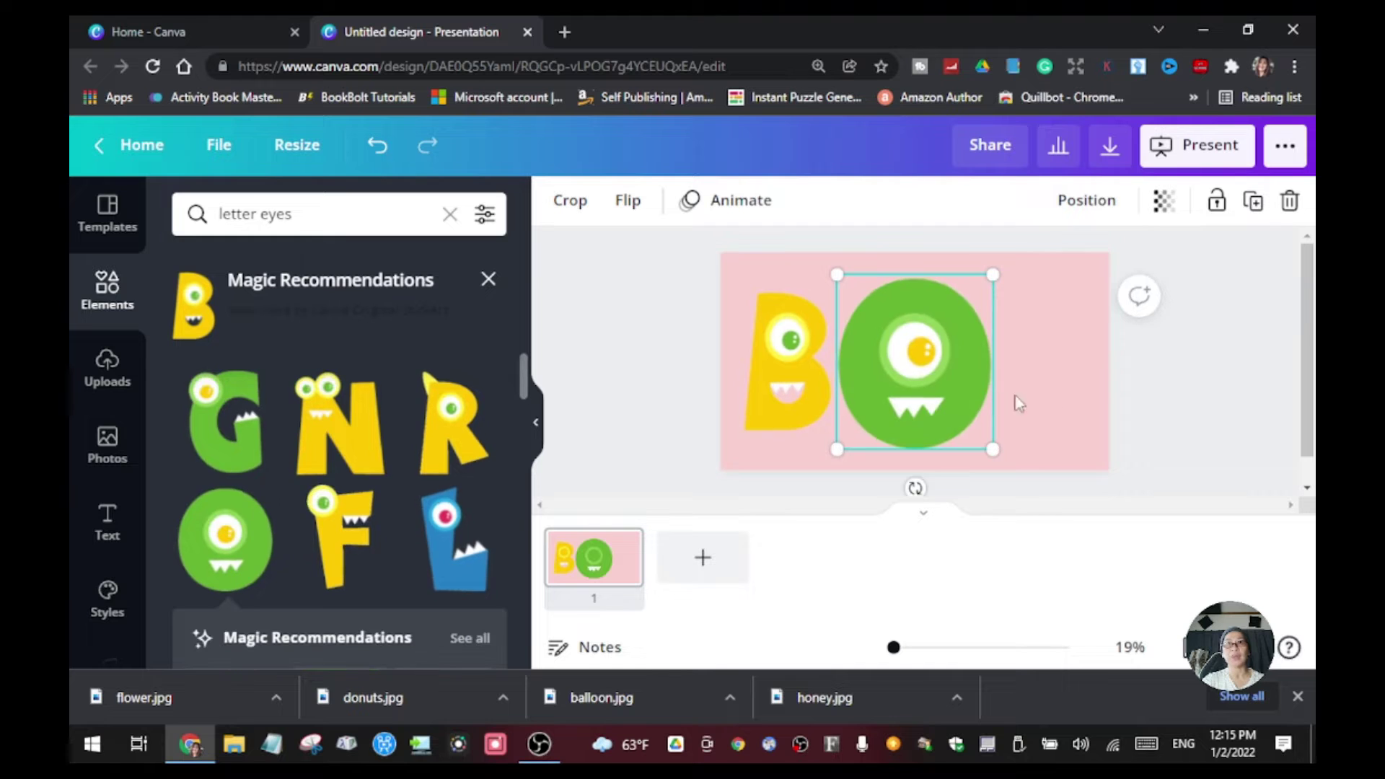
{"action": "scroll", "coordinate": [411, 469], "scroll_direction": "down", "scroll_amount": 6}
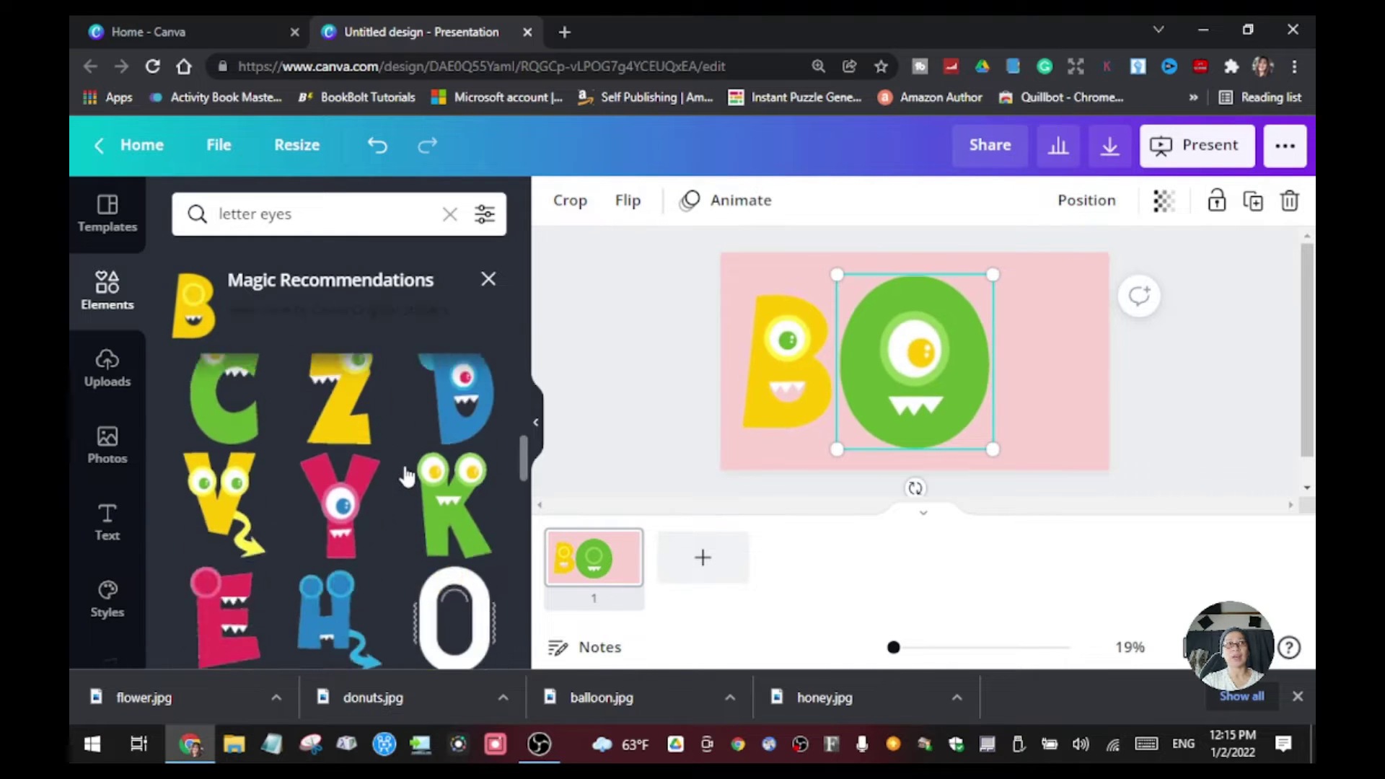
{"action": "left_click", "coordinate": [339, 497]}
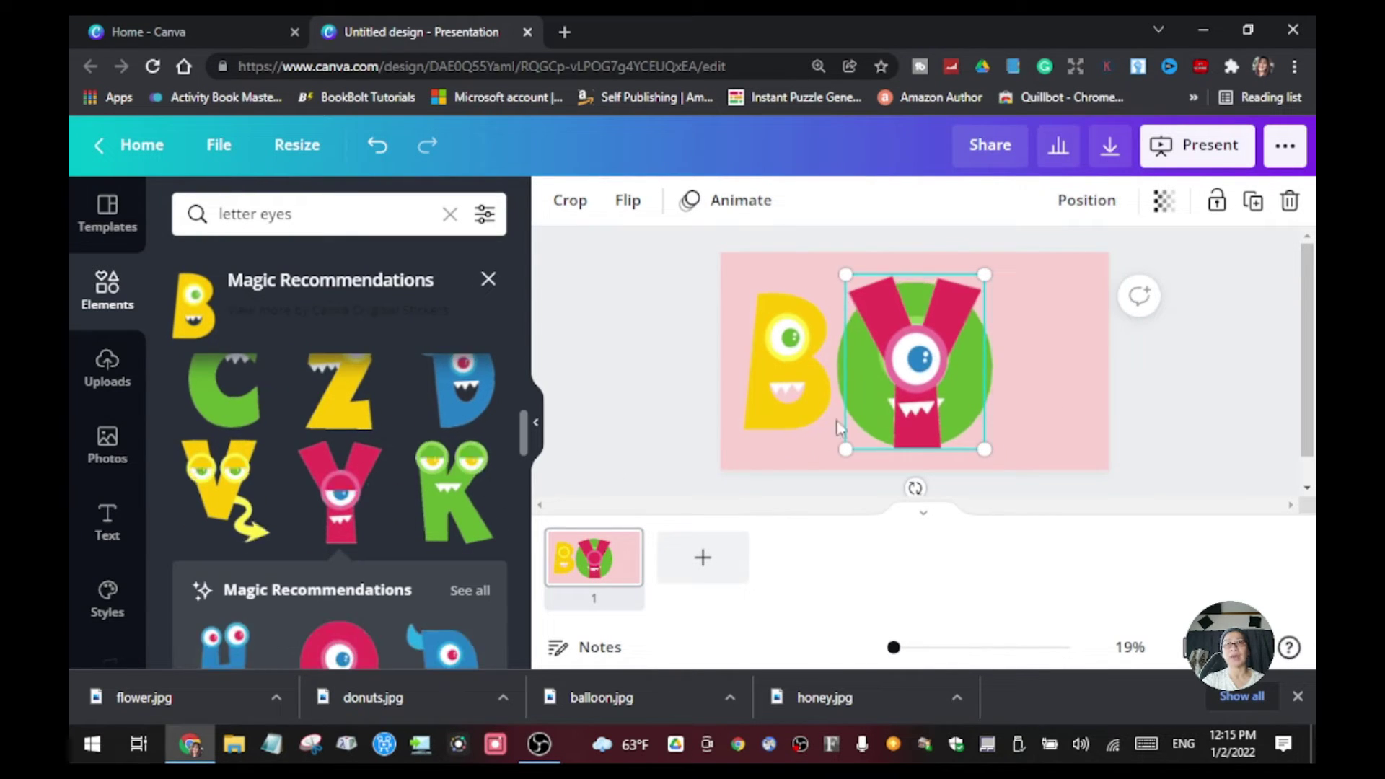
{"action": "left_click_drag", "start_coordinate": [914, 377], "coordinate": [1043, 378]}
Shrink the green O and pink Y to match the yellow monster B.
{"action": "left_click", "coordinate": [976, 418]}
{"action": "left_click_drag", "start_coordinate": [987, 447], "coordinate": [974, 431]}
{"action": "left_click", "coordinate": [1031, 412]}
{"action": "left_click_drag", "start_coordinate": [1112, 447], "coordinate": [1095, 422]}
{"action": "left_click", "coordinate": [786, 368]}
{"action": "scroll", "coordinate": [339, 461], "scroll_direction": "up", "scroll_amount": 3}
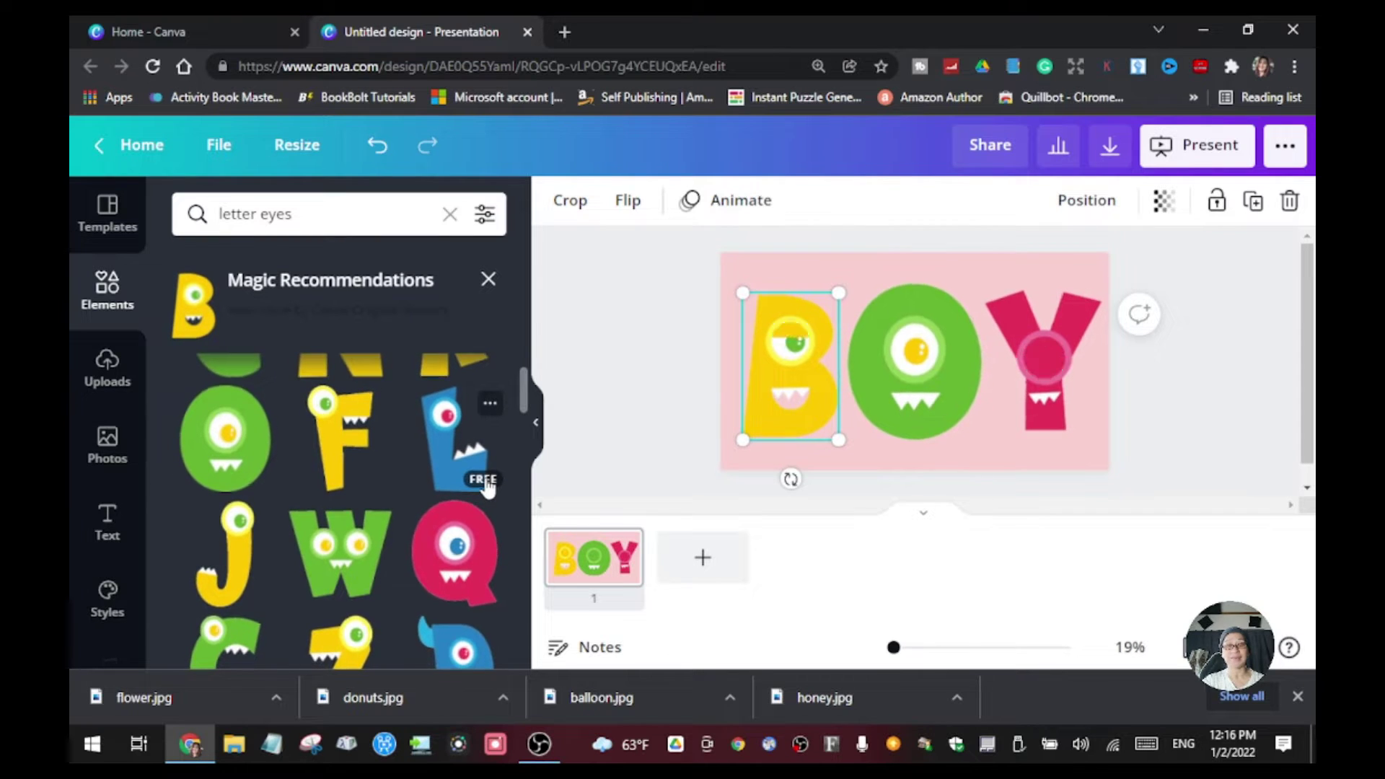
{"action": "scroll", "coordinate": [303, 458], "scroll_direction": "up", "scroll_amount": 2}
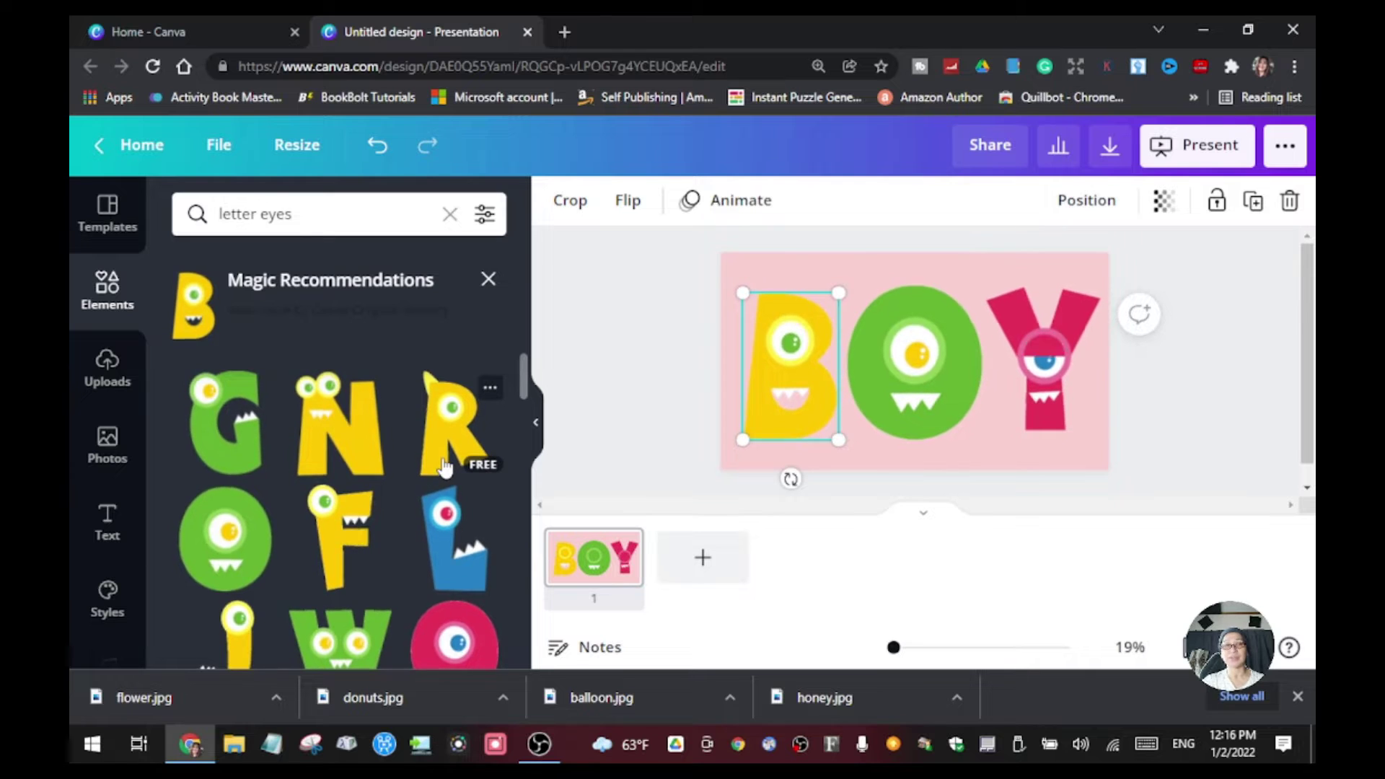
{"action": "scroll", "coordinate": [332, 375], "scroll_direction": "down", "scroll_amount": 5}
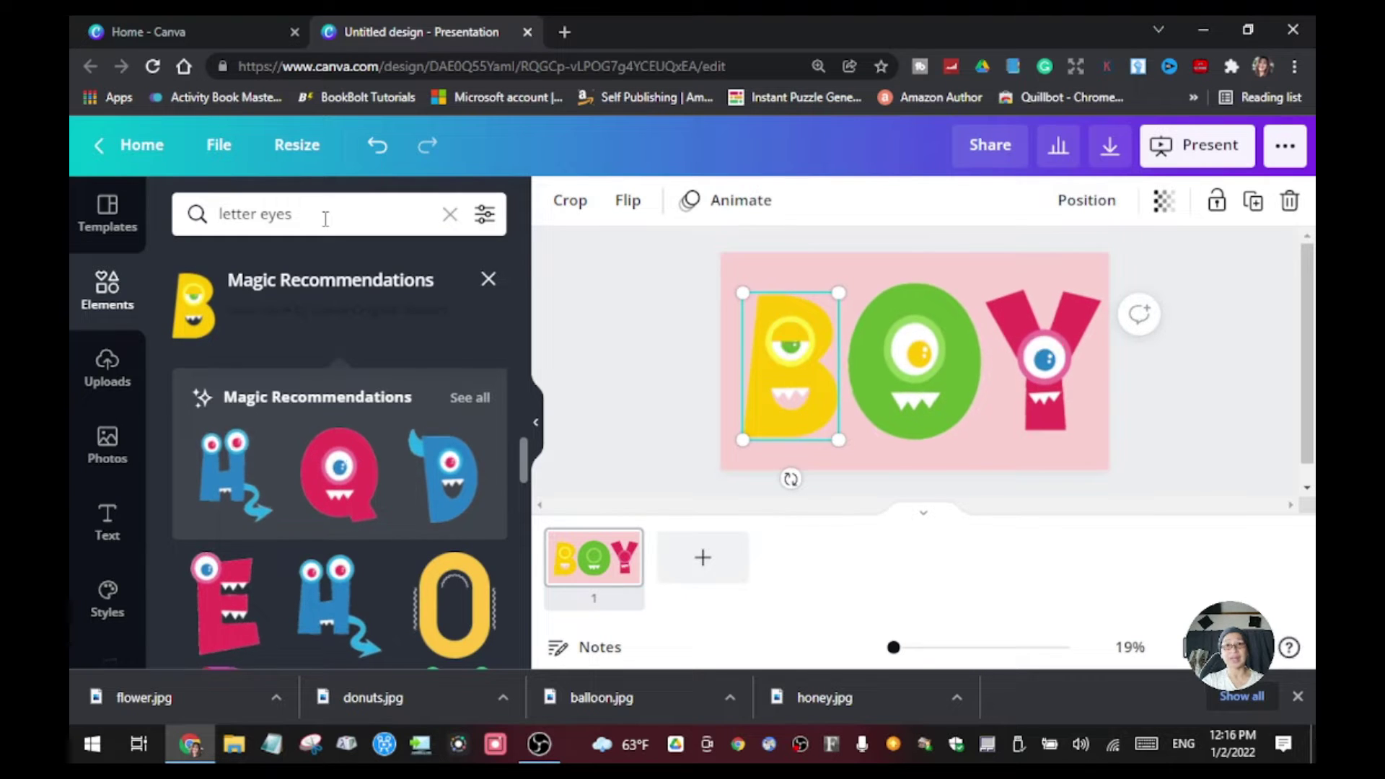
{"action": "left_click", "coordinate": [321, 212]}
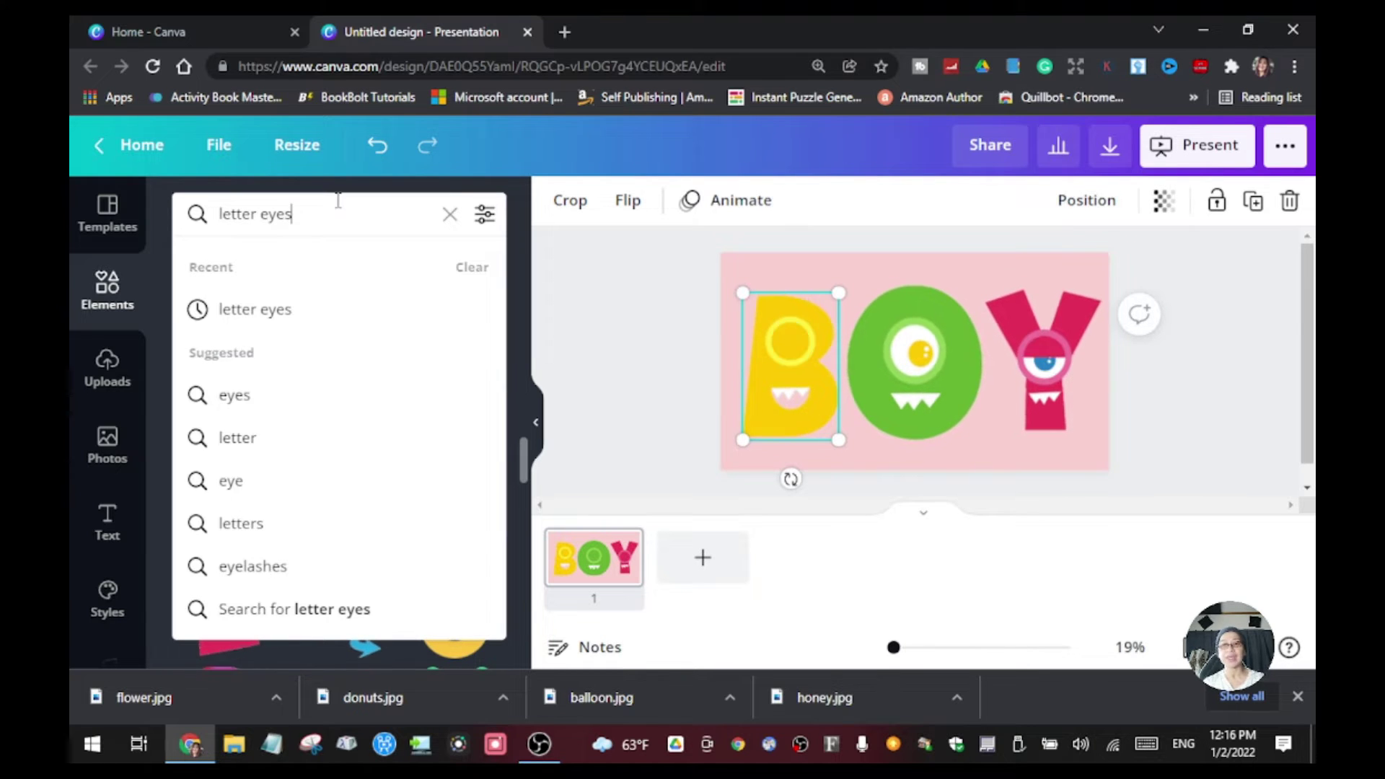
Search 'letter watercolor', add the pink watercolor E, and show all letters in that style.
{"action": "key", "text": "BackSpace"}
{"action": "key", "text": "BackSpace"}
{"action": "key", "text": "BackSpace"}
{"action": "key", "text": "BackSpace"}
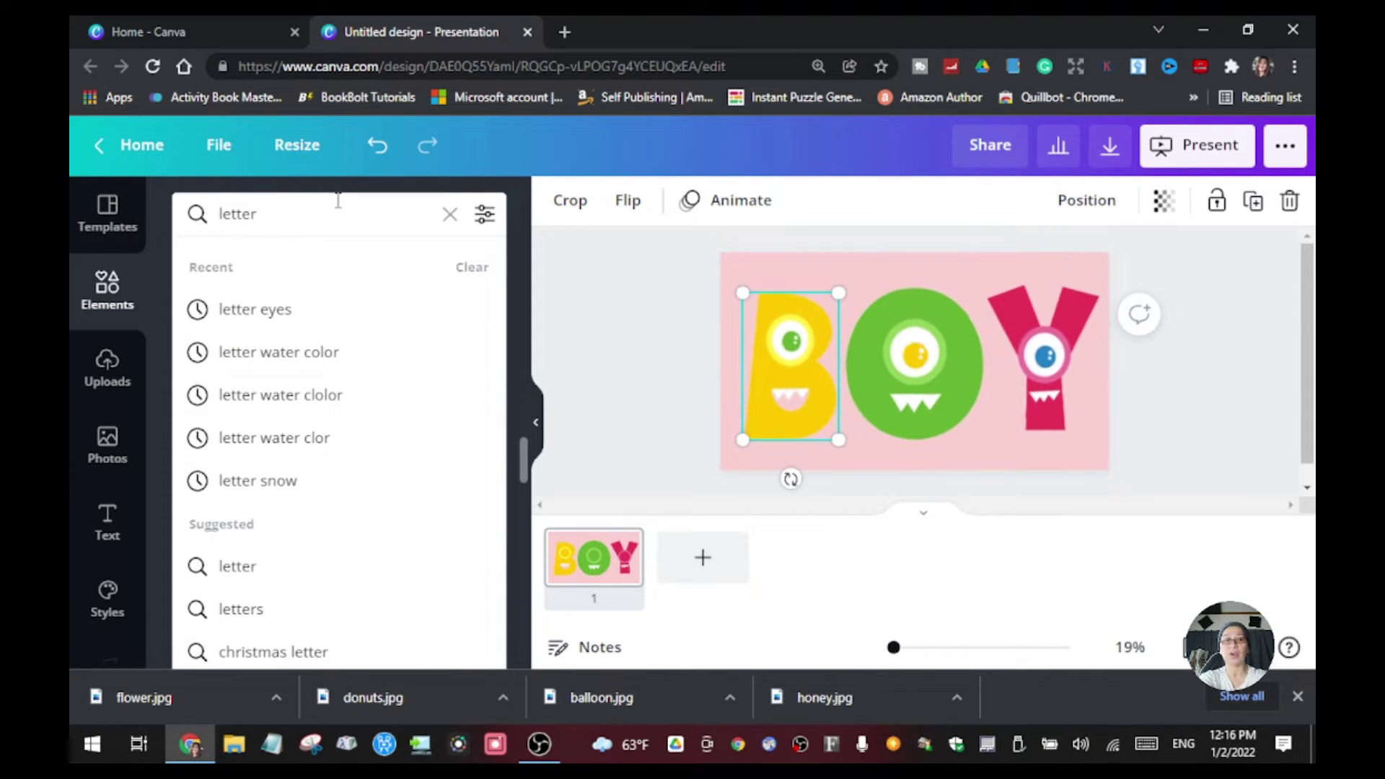
{"action": "type", "text": "watercolor"}
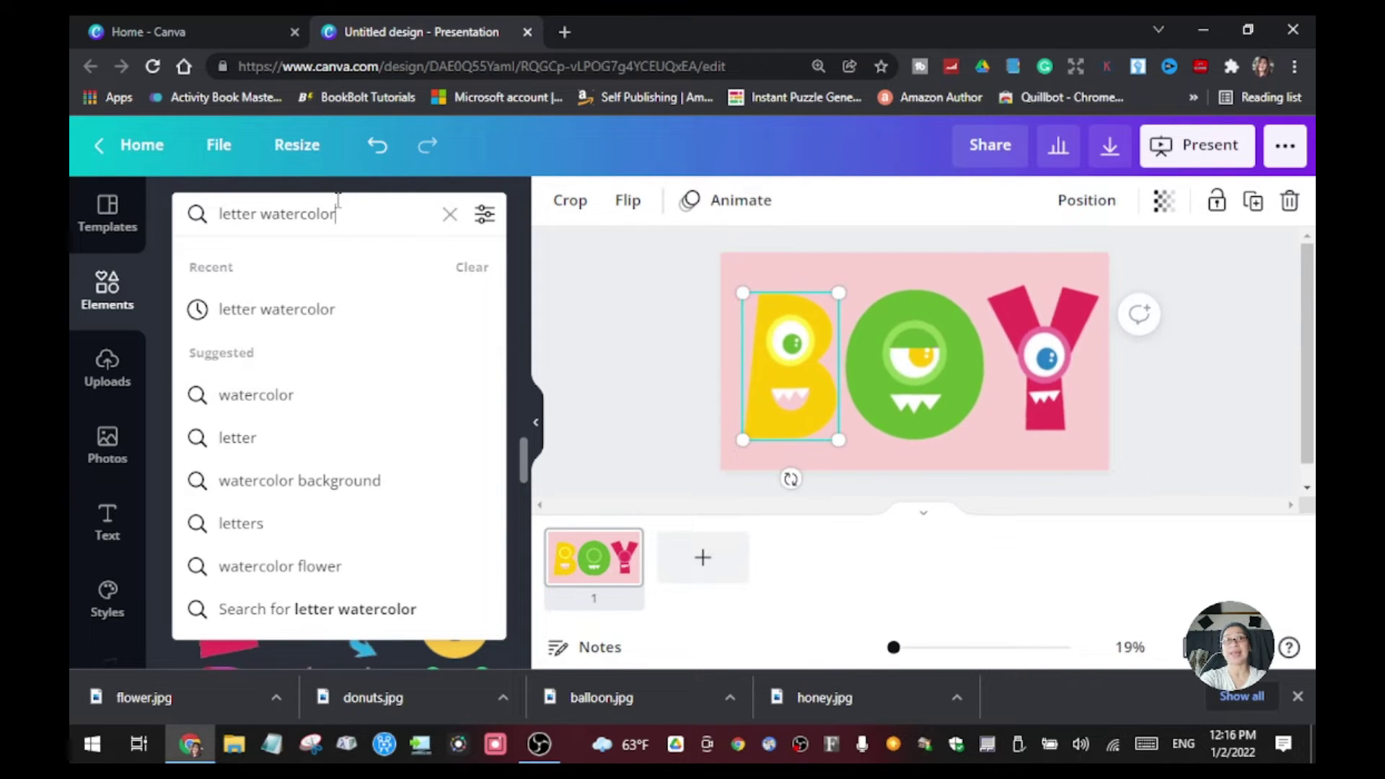
{"action": "key", "text": "Return"}
{"action": "left_click", "coordinate": [224, 336]}
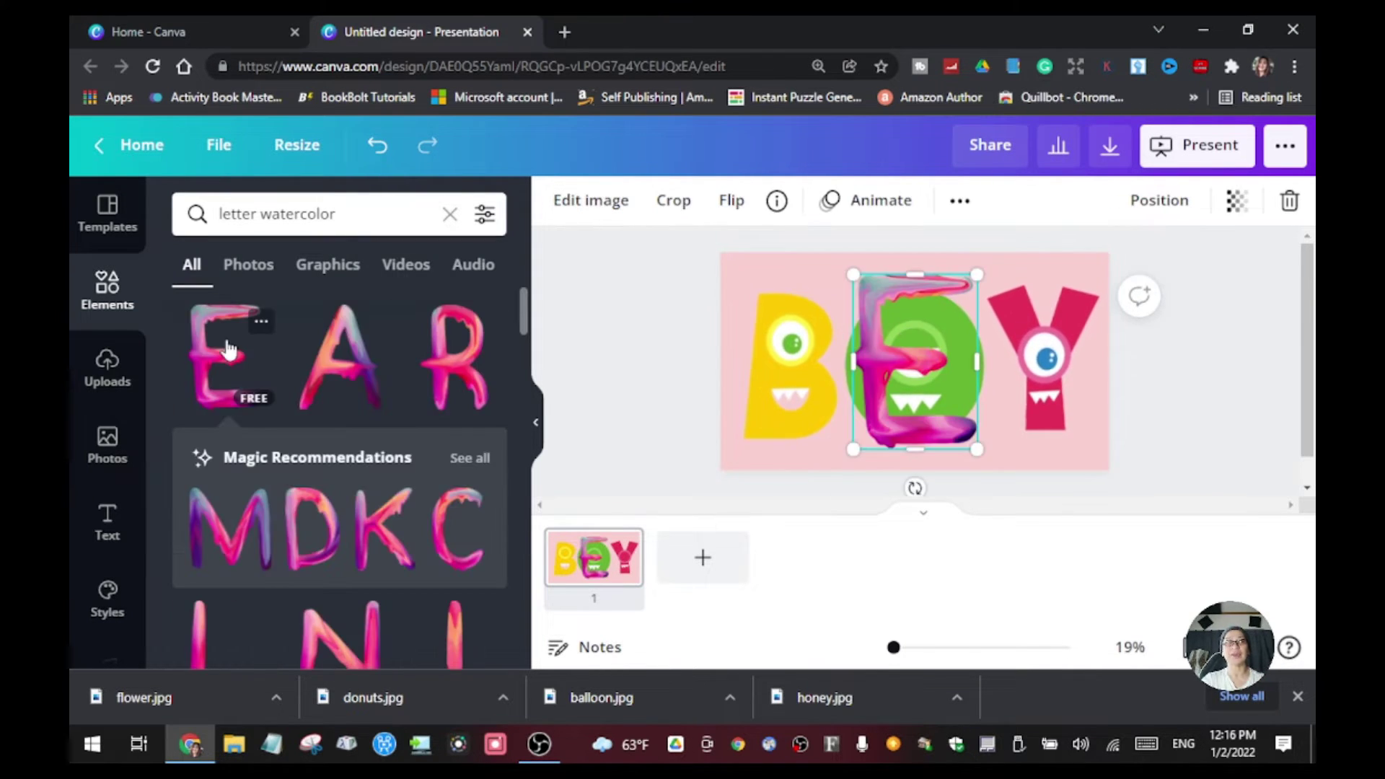
{"action": "left_click", "coordinate": [471, 459]}
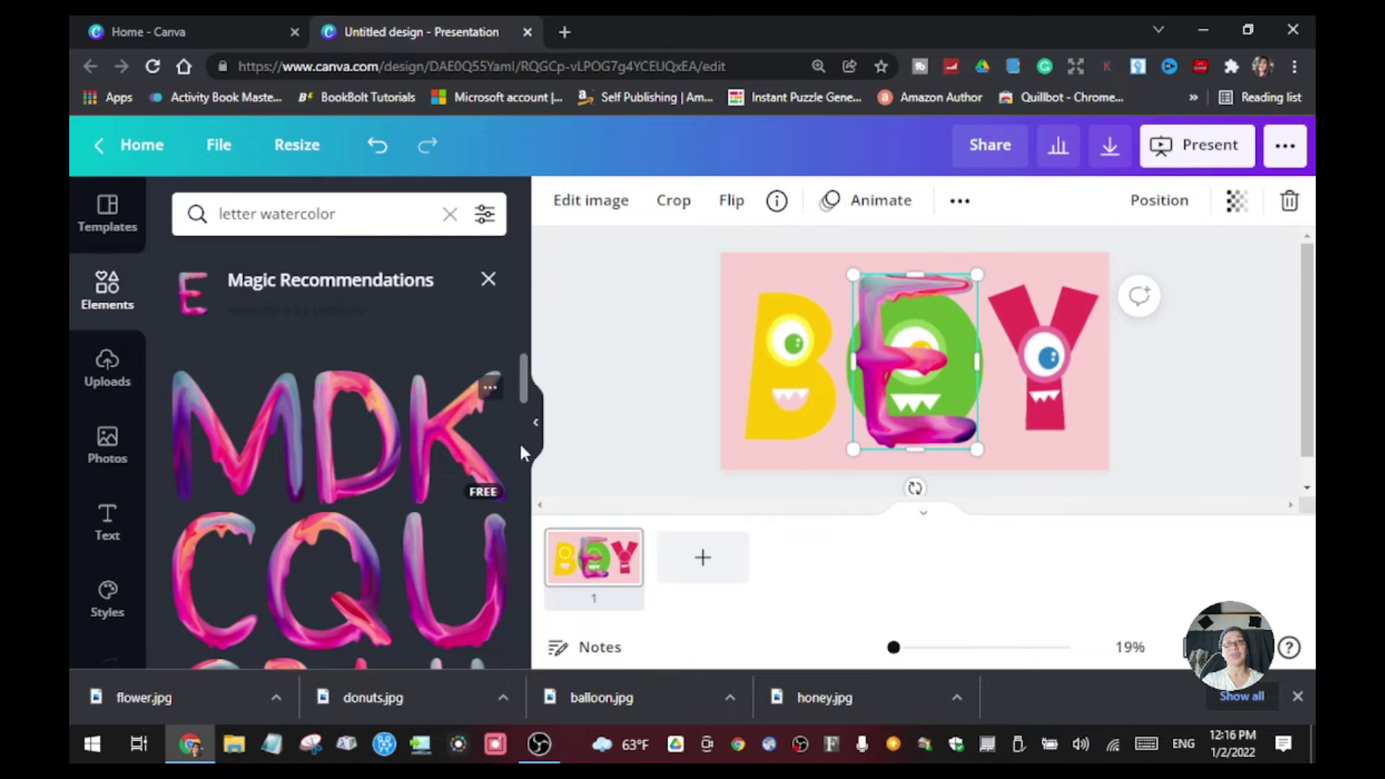
Delete the monster B, O and Y, and move the watercolor E to the slide's centre.
{"action": "left_click", "coordinate": [784, 426]}
{"action": "key", "text": "Delete"}
{"action": "left_click_drag", "start_coordinate": [917, 425], "coordinate": [794, 425]}
{"action": "left_click", "coordinate": [914, 361]}
{"action": "key", "text": "Delete"}
{"action": "left_click", "coordinate": [1024, 347]}
{"action": "key", "text": "Delete"}
{"action": "left_click_drag", "start_coordinate": [763, 373], "coordinate": [895, 383]}
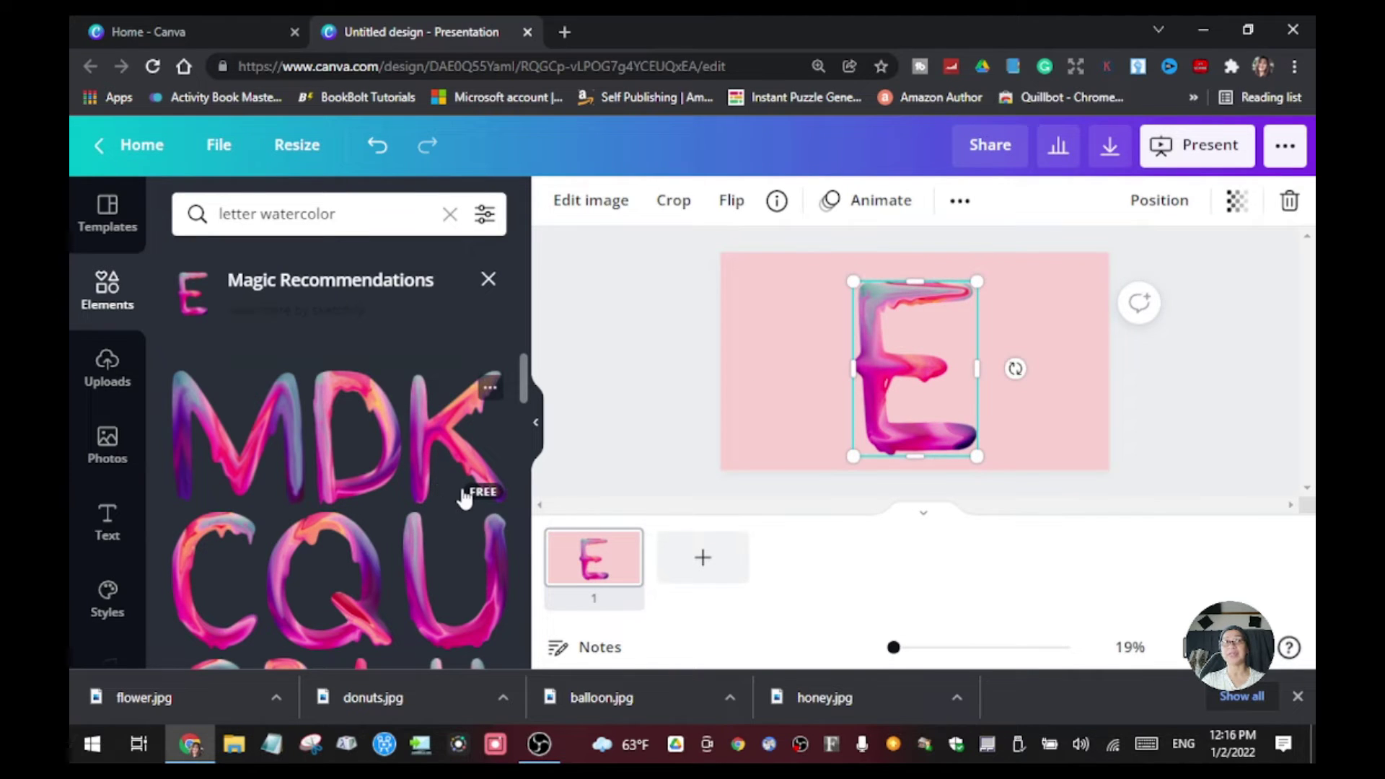
Add a watercolor Q and arrange the Q, U and E side by side to spell QUE.
{"action": "scroll", "coordinate": [393, 515], "scroll_direction": "down", "scroll_amount": 5}
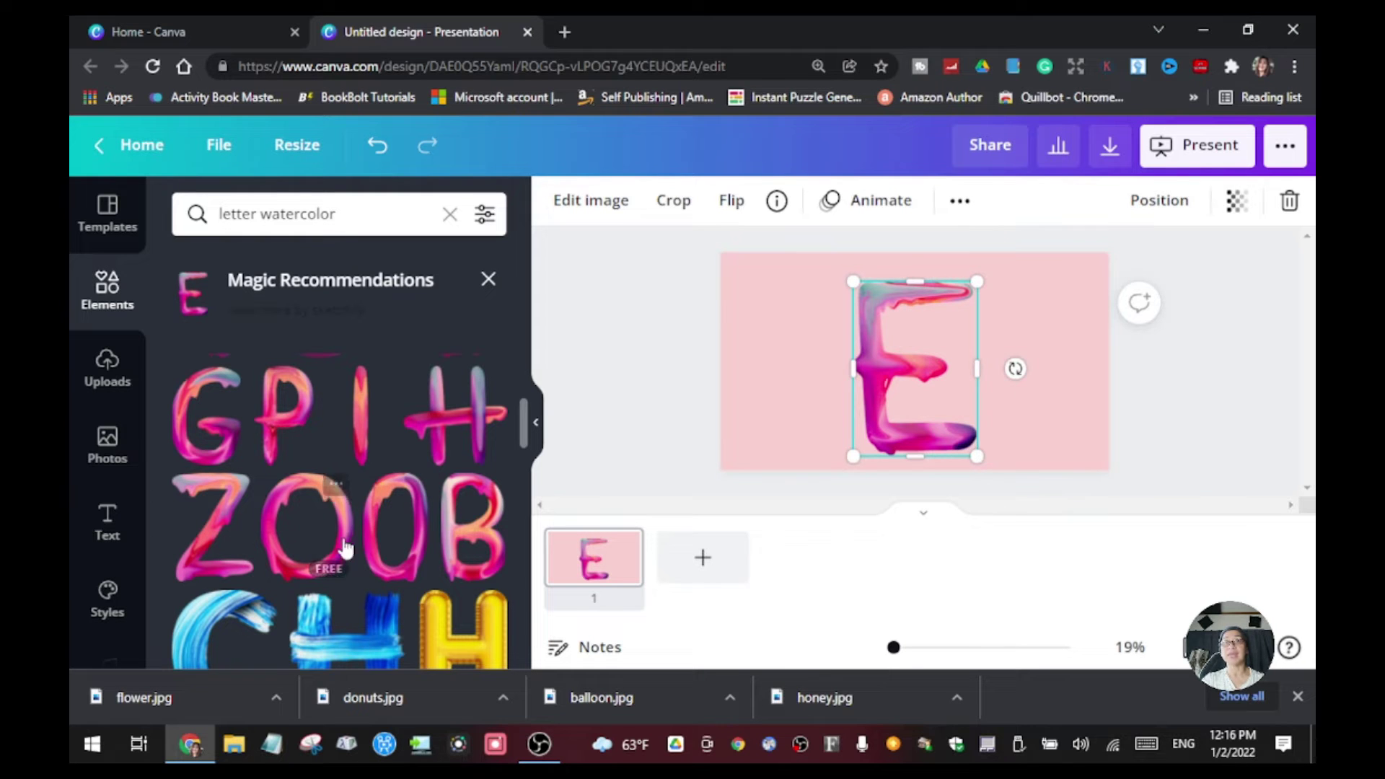
{"action": "scroll", "coordinate": [375, 526], "scroll_direction": "down", "scroll_amount": 5}
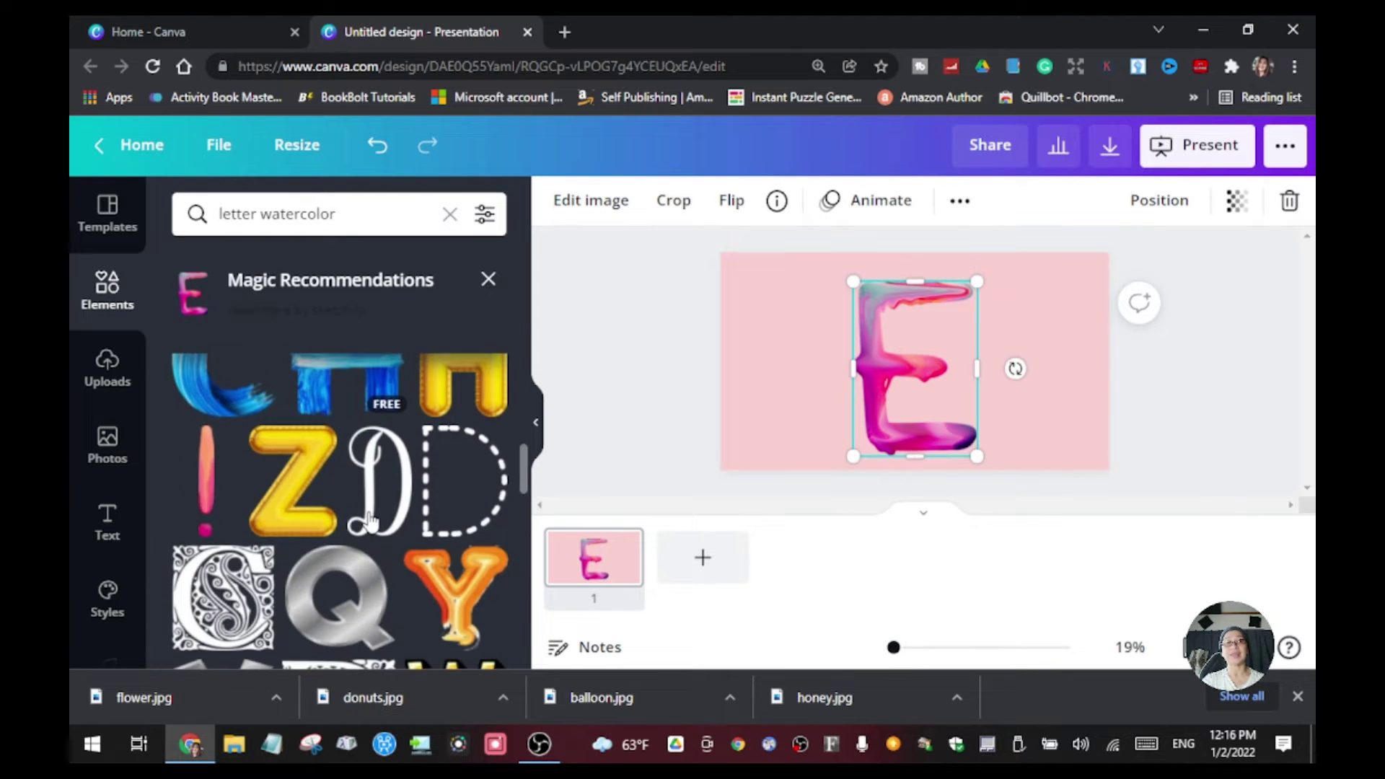
{"action": "scroll", "coordinate": [369, 520], "scroll_direction": "down", "scroll_amount": 3}
{"action": "scroll", "coordinate": [419, 534], "scroll_direction": "up", "scroll_amount": 12}
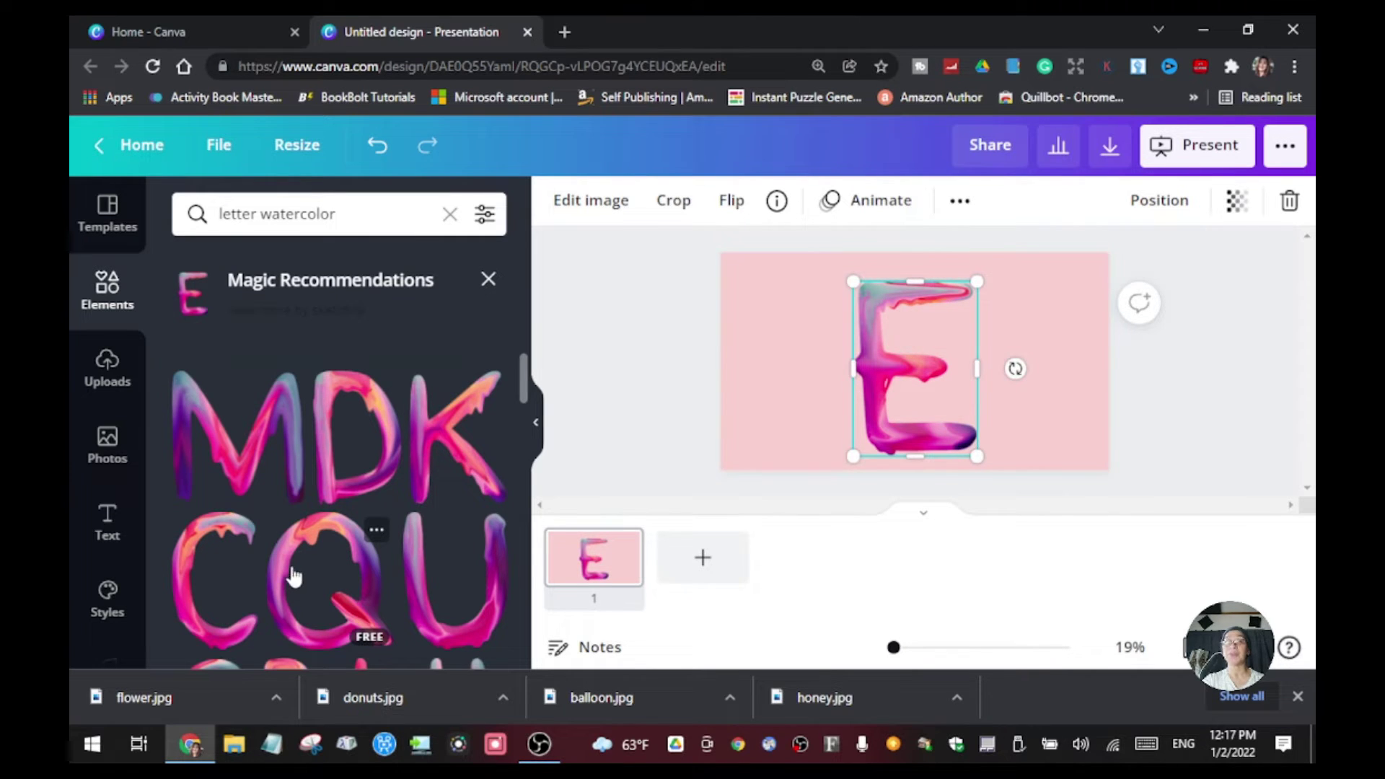
{"action": "left_click", "coordinate": [357, 552]}
{"action": "scroll", "coordinate": [357, 552], "scroll_direction": "down", "scroll_amount": 2}
{"action": "left_click_drag", "start_coordinate": [872, 441], "coordinate": [779, 427]}
{"action": "left_click_drag", "start_coordinate": [927, 433], "coordinate": [1076, 489]}
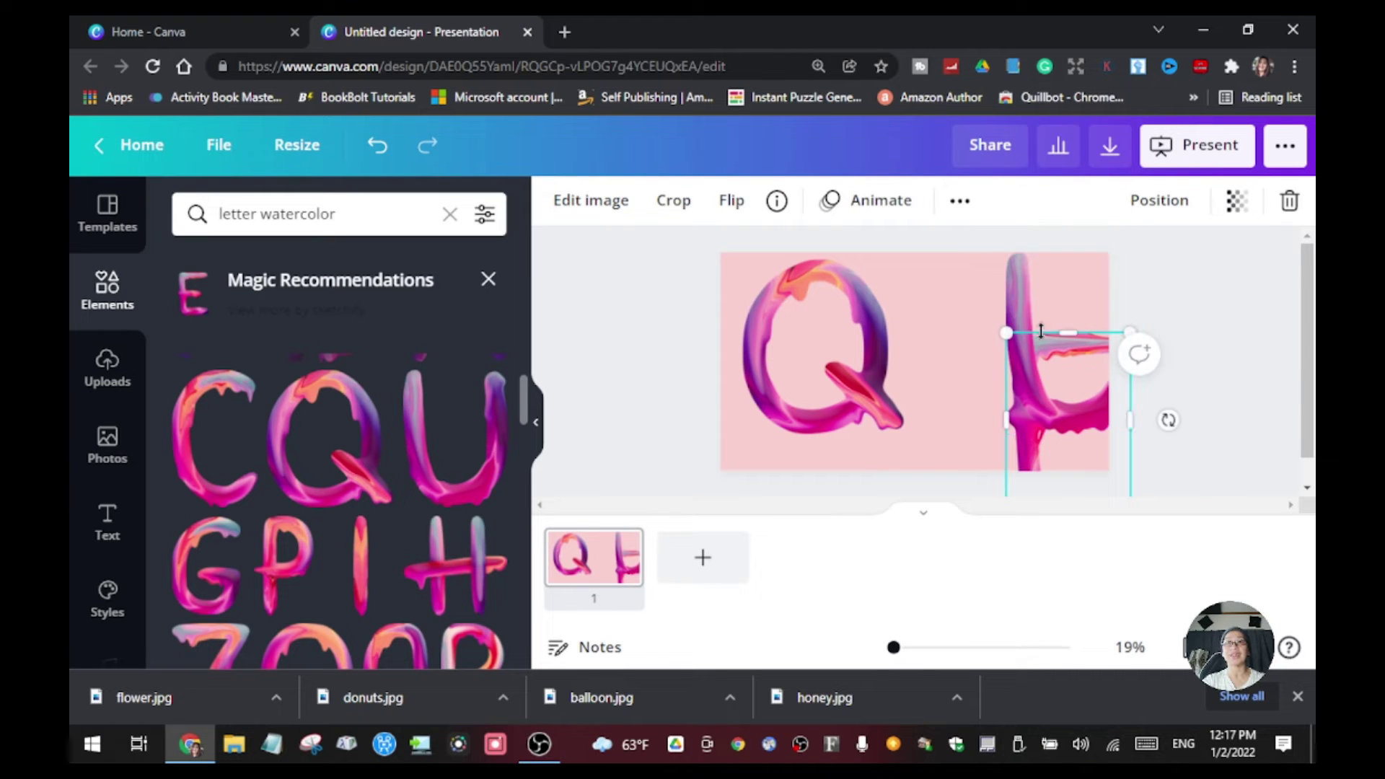
{"action": "left_click_drag", "start_coordinate": [1028, 292], "coordinate": [923, 307]}
Shrink the Q, U and E to matching sizes and line them up evenly.
{"action": "left_click", "coordinate": [818, 388]}
{"action": "left_click_drag", "start_coordinate": [818, 387], "coordinate": [808, 380]}
{"action": "mouse_move", "coordinate": [1032, 442]}
{"action": "left_mouse_down"}
{"action": "mouse_move", "coordinate": [1021, 434]}
{"action": "mouse_move", "coordinate": [1043, 425]}
{"action": "left_mouse_up"}
{"action": "left_click", "coordinate": [869, 427]}
{"action": "left_click_drag", "start_coordinate": [892, 424], "coordinate": [855, 384]}
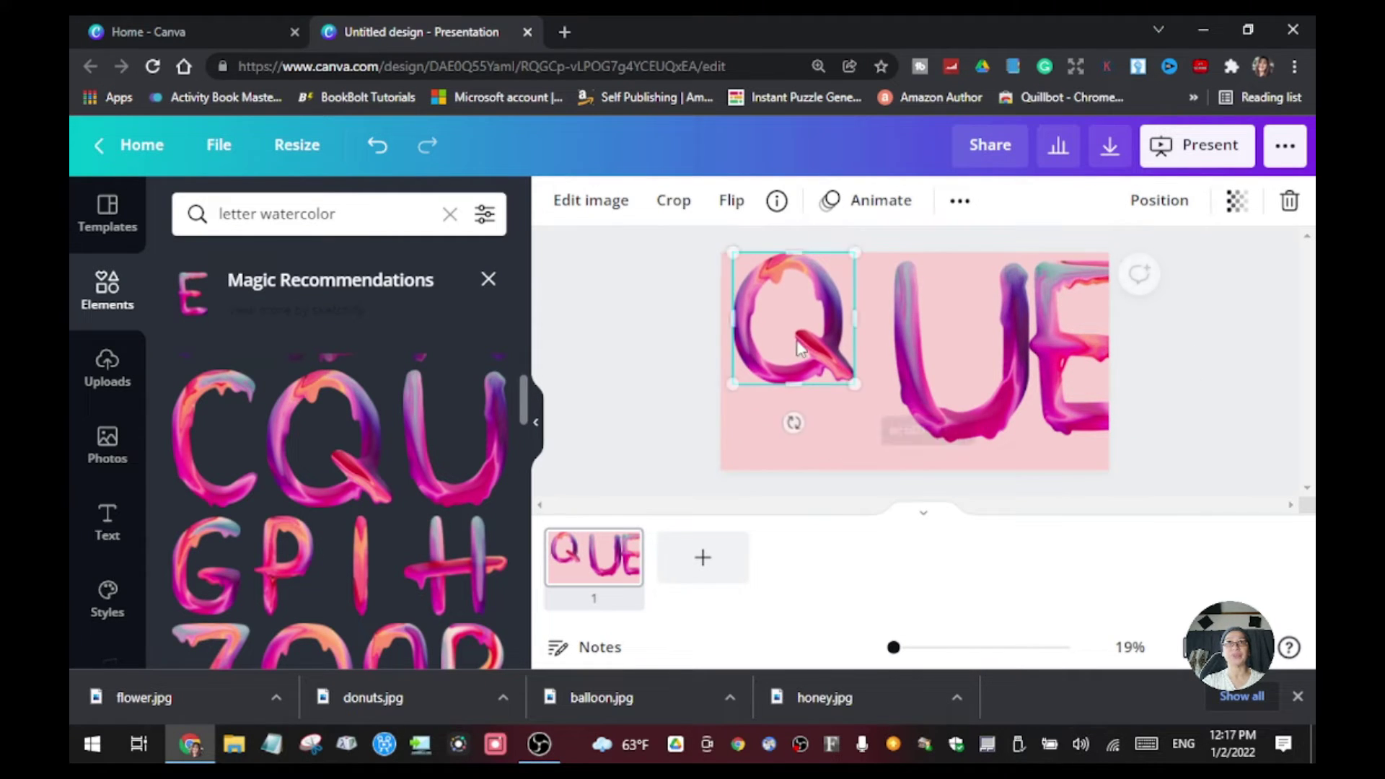
{"action": "left_click_drag", "start_coordinate": [793, 318], "coordinate": [781, 369]}
{"action": "left_click", "coordinate": [928, 404]}
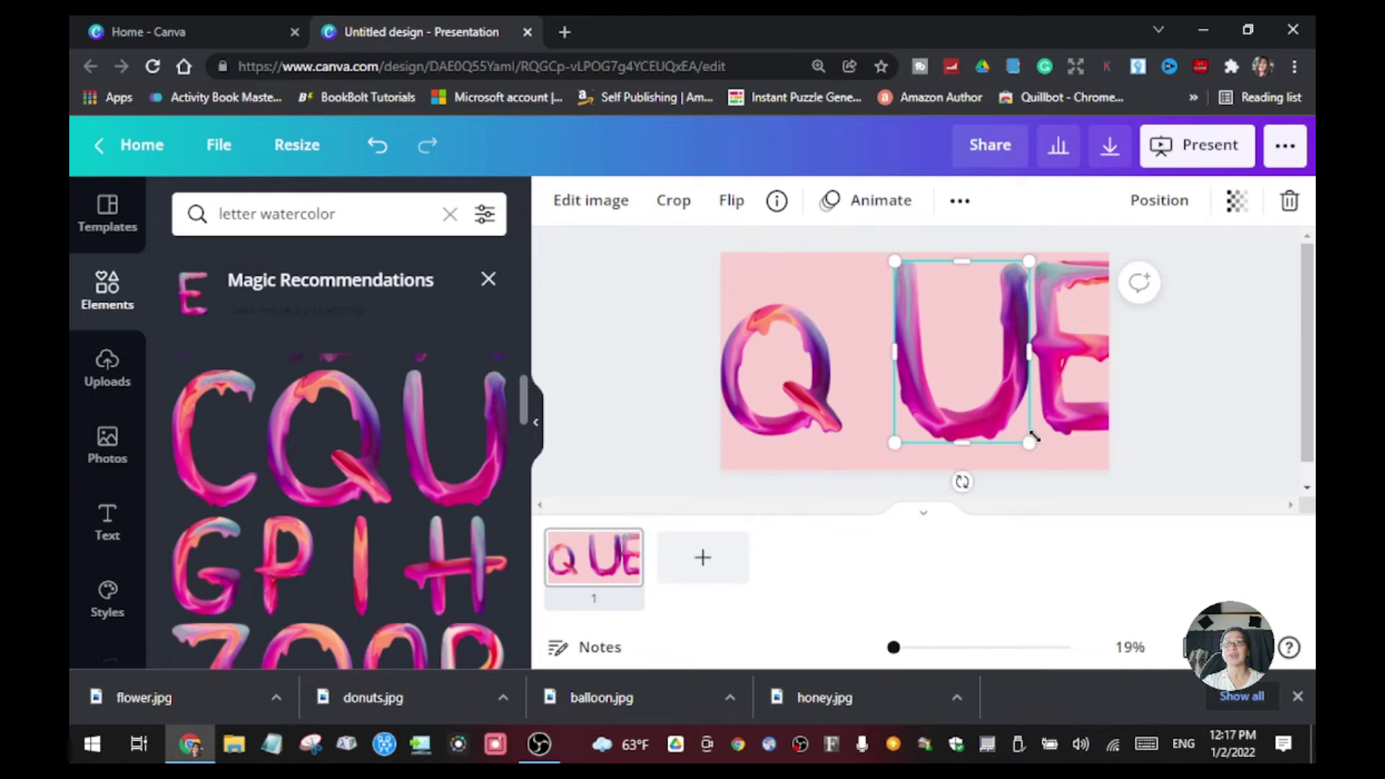
{"action": "left_click_drag", "start_coordinate": [1028, 440], "coordinate": [916, 397]}
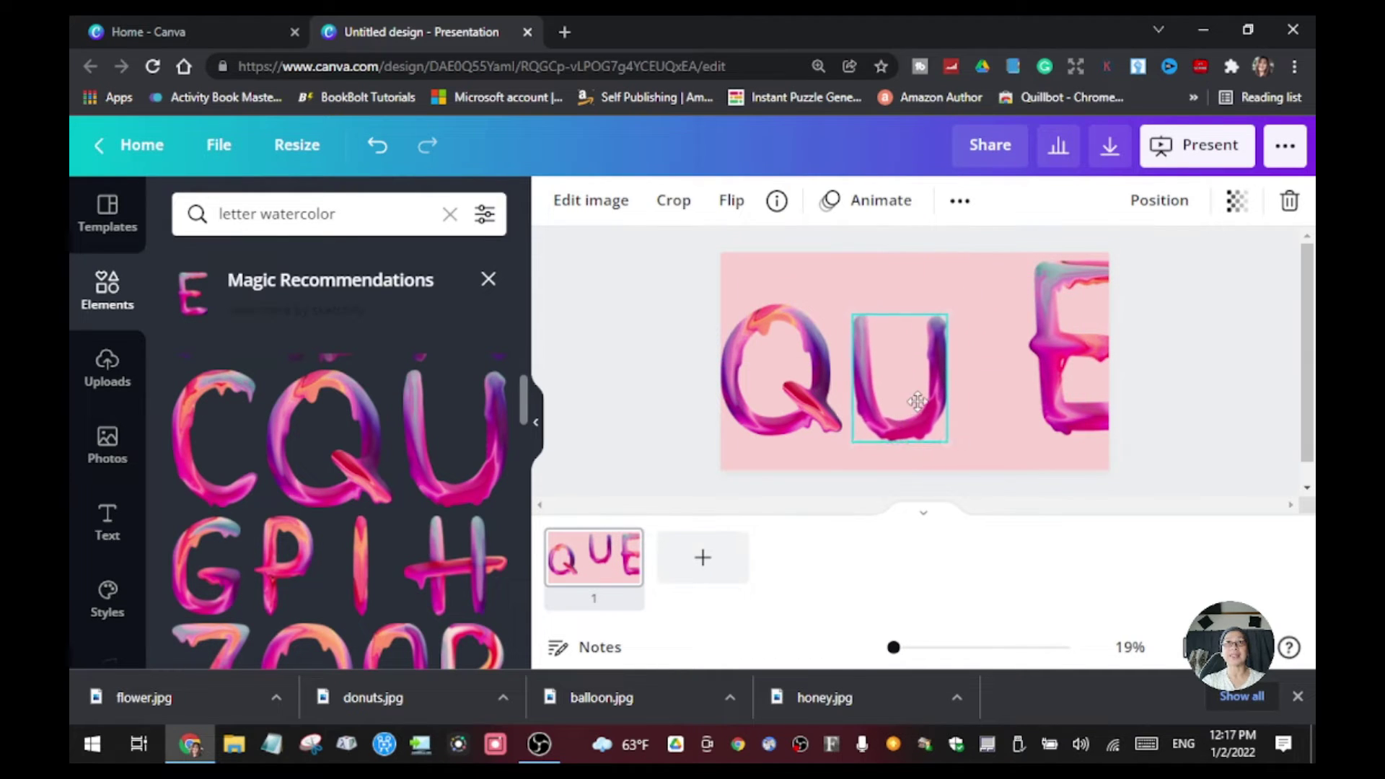
{"action": "left_click_drag", "start_coordinate": [1058, 413], "coordinate": [1054, 412]}
{"action": "left_click_drag", "start_coordinate": [995, 420], "coordinate": [1006, 420]}
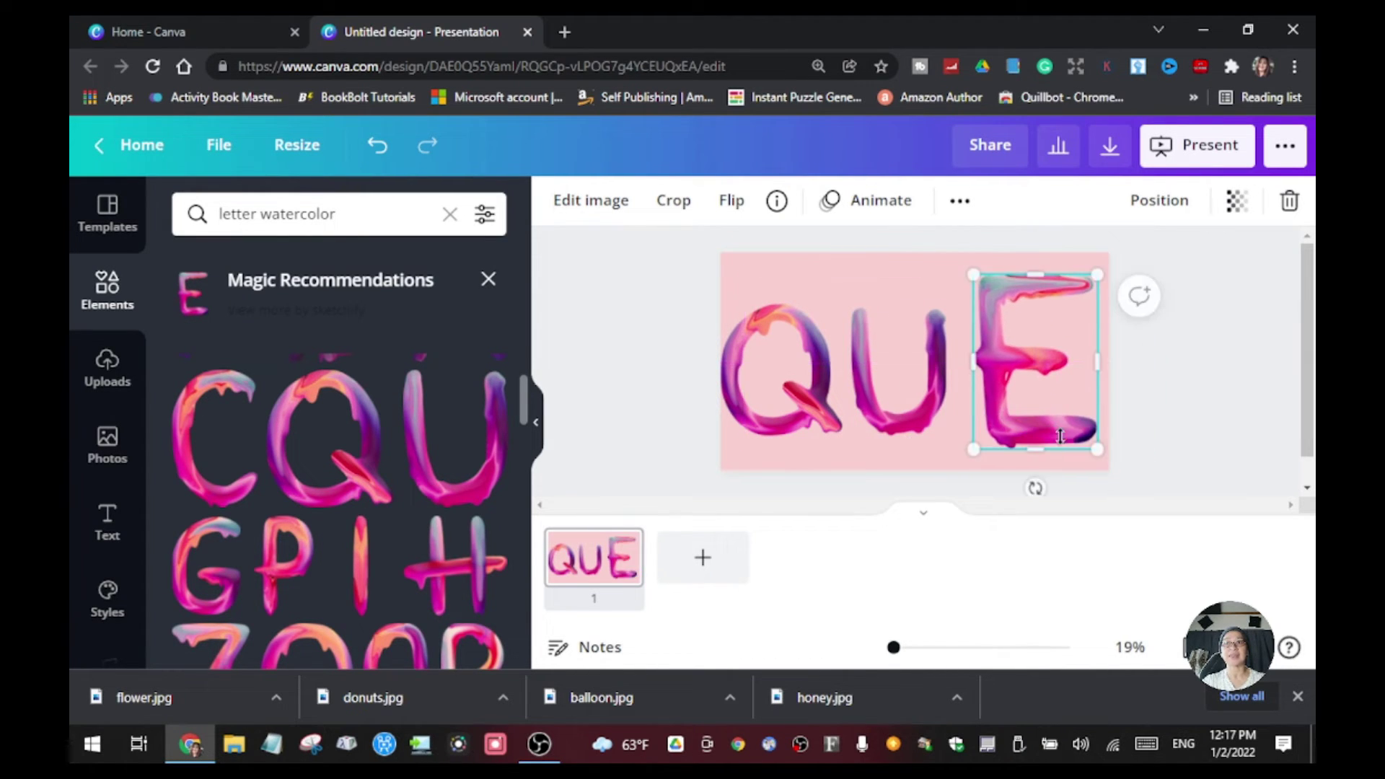
{"action": "left_click_drag", "start_coordinate": [1094, 448], "coordinate": [1041, 418]}
{"action": "mouse_move", "coordinate": [1035, 360]}
{"action": "left_mouse_down"}
{"action": "mouse_move", "coordinate": [1035, 406]}
{"action": "mouse_move", "coordinate": [1035, 383]}
{"action": "left_mouse_up"}
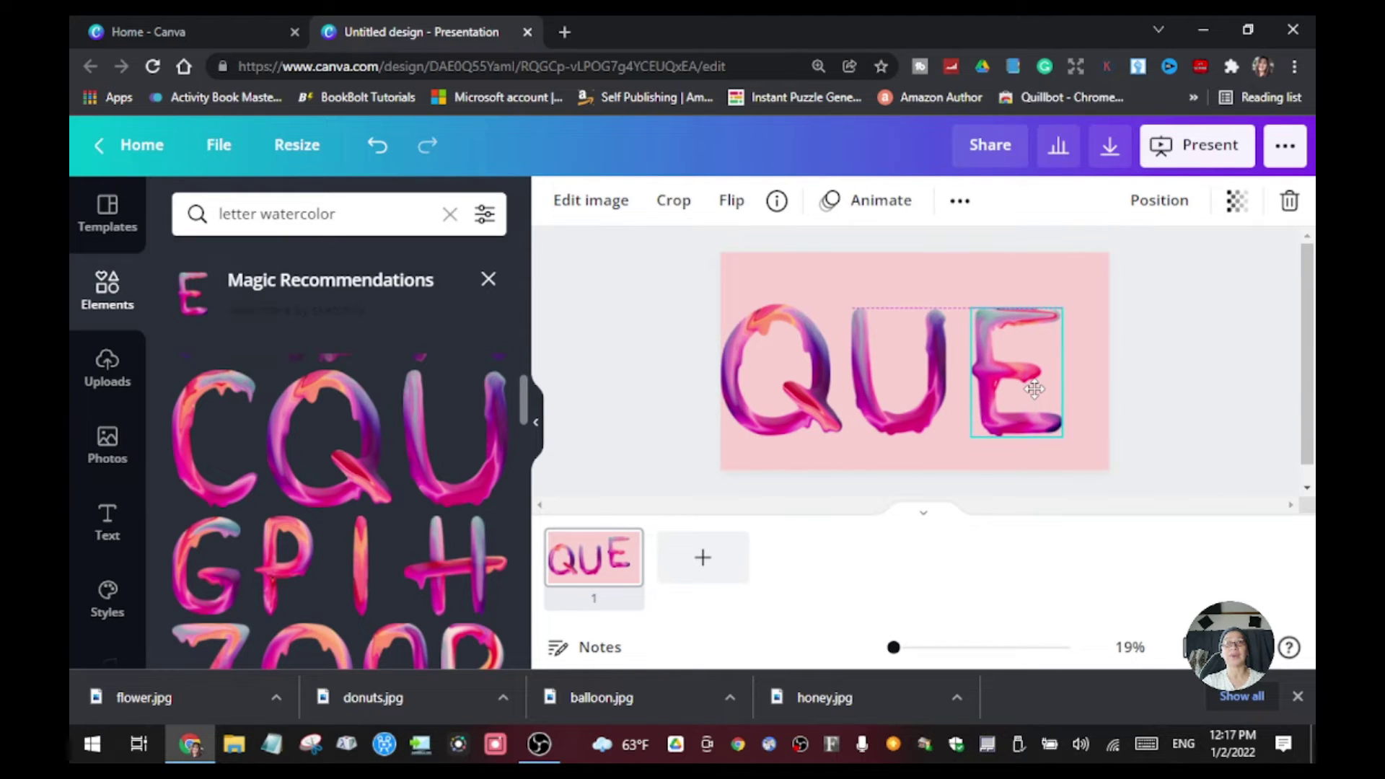
Select all three letters and shift the word QUE to the slide's centre.
{"action": "left_click_drag", "start_coordinate": [625, 394], "coordinate": [1108, 459]}
{"action": "left_click_drag", "start_coordinate": [995, 393], "coordinate": [1019, 395]}
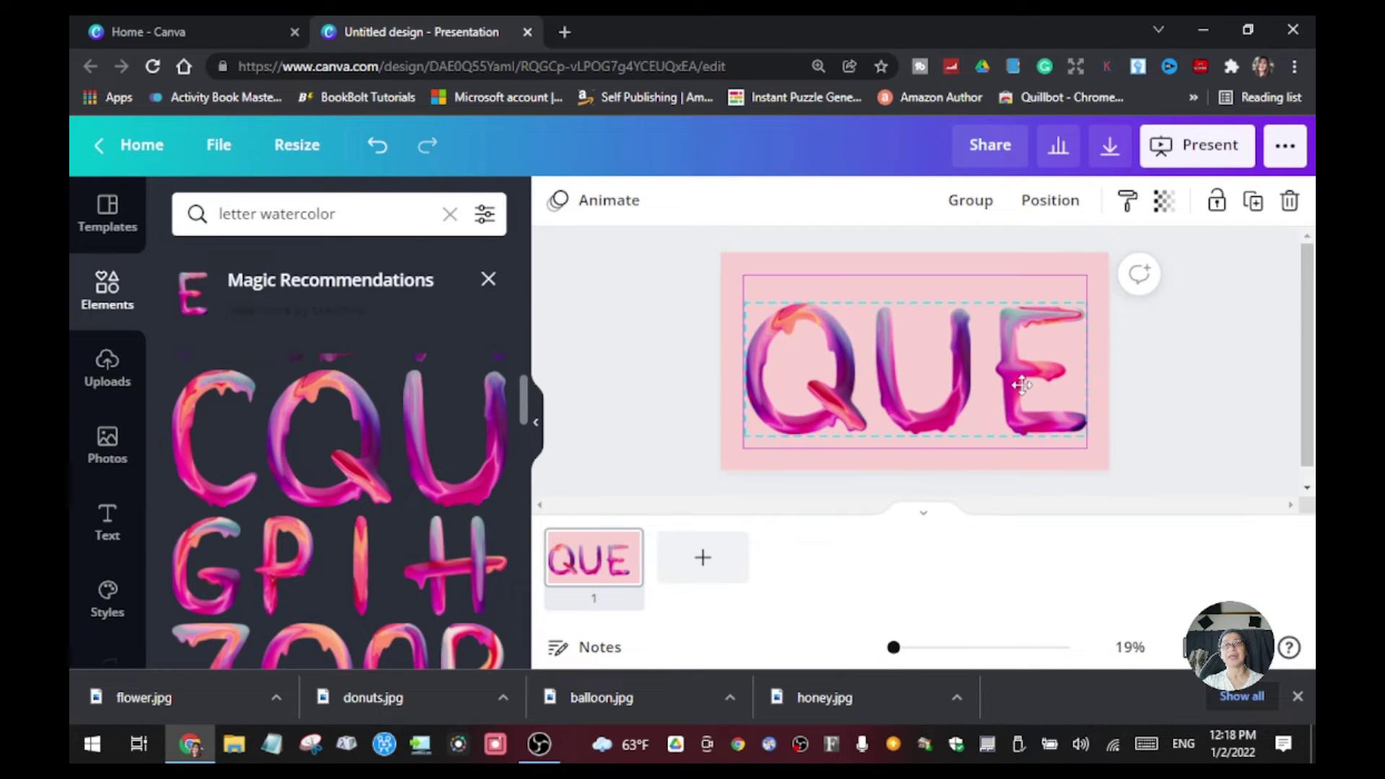
{"action": "left_click", "coordinate": [1206, 393]}
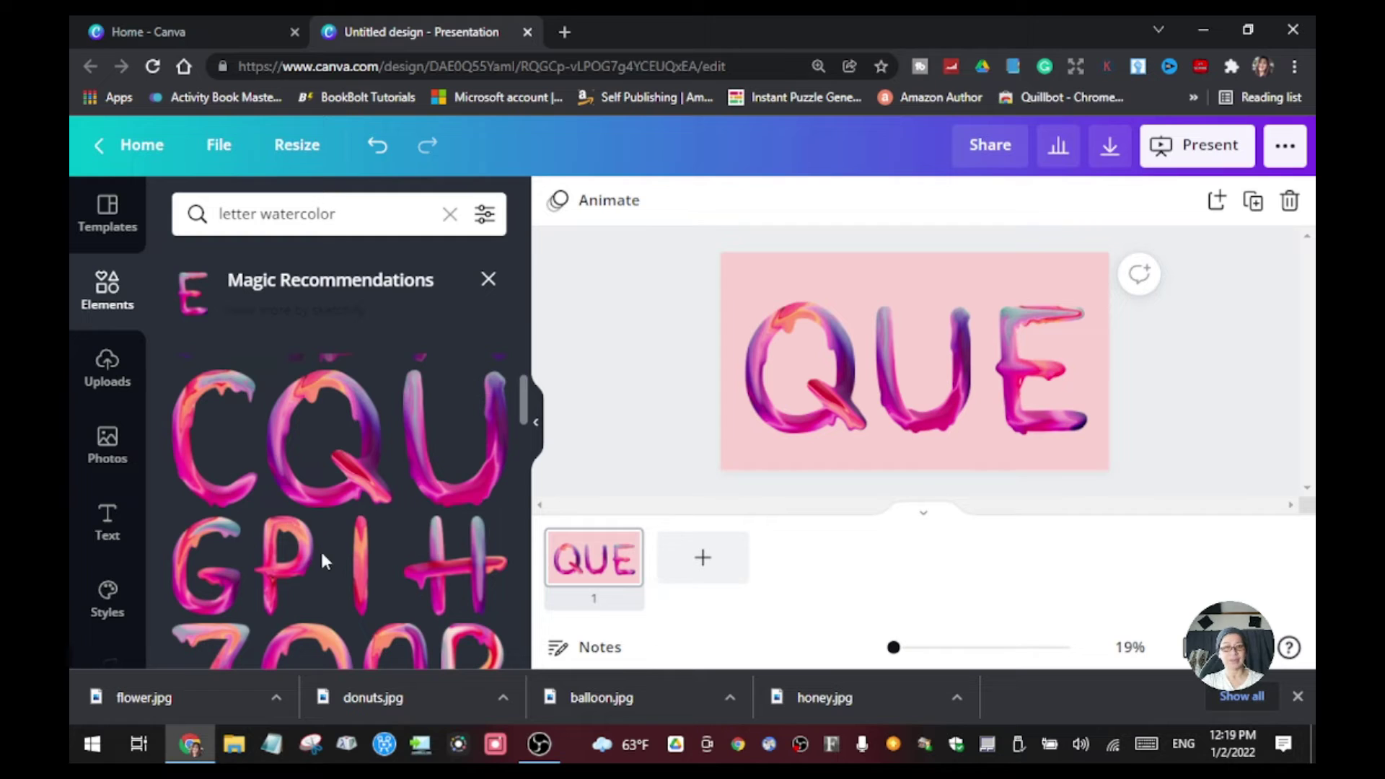
{"action": "left_click", "coordinate": [351, 214]}
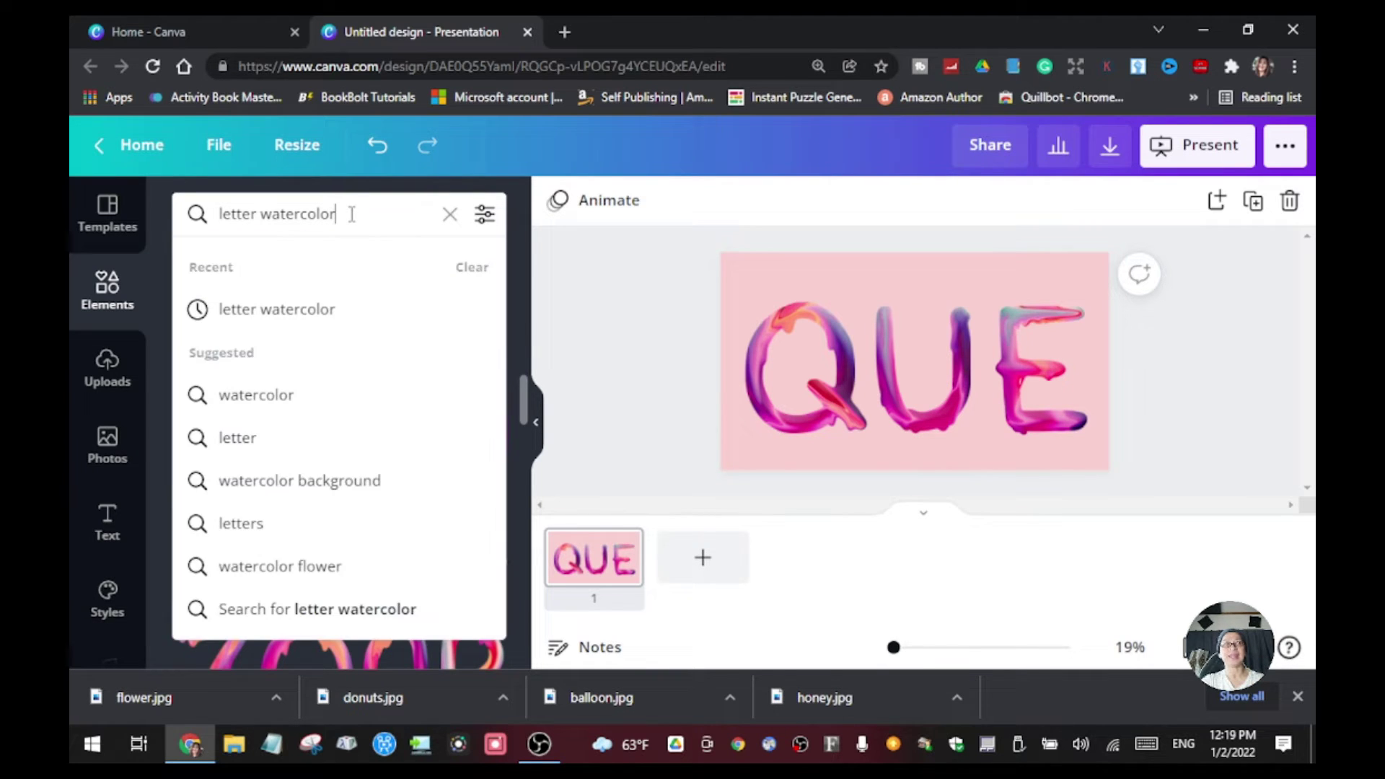
Change the element search to 'letter rainbow' and show all rainbow letter recommendations.
{"action": "key", "text": "BackSpace"}
{"action": "key", "text": "BackSpace"}
{"action": "key", "text": "BackSpace"}
{"action": "key", "text": "BackSpace"}
{"action": "key", "text": "BackSpace"}
{"action": "key", "text": "BackSpace"}
{"action": "key", "text": "BackSpace"}
{"action": "key", "text": "BackSpace"}
{"action": "key", "text": "BackSpace"}
{"action": "key", "text": "BackSpace"}
{"action": "key", "text": "BackSpace"}
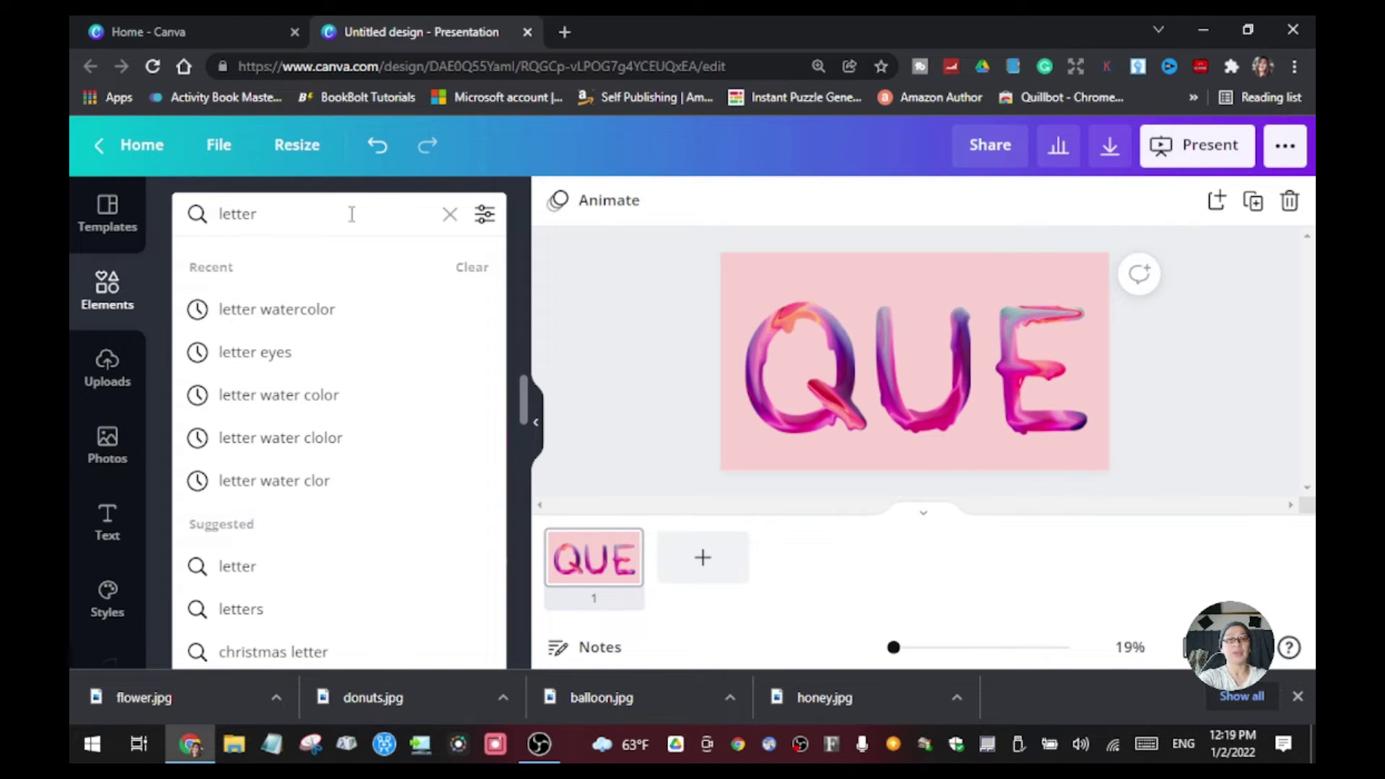
{"action": "type", "text": "rainbow"}
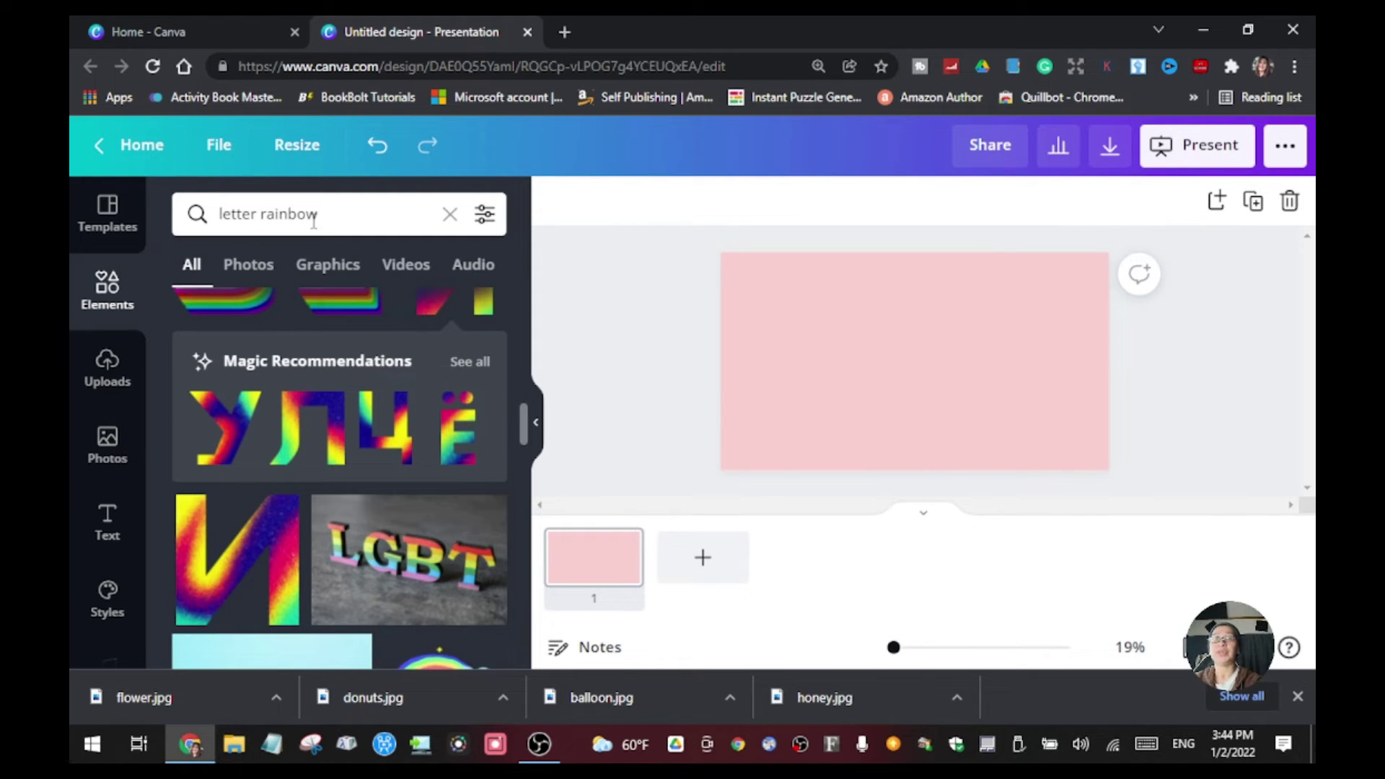
{"action": "left_click", "coordinate": [476, 362]}
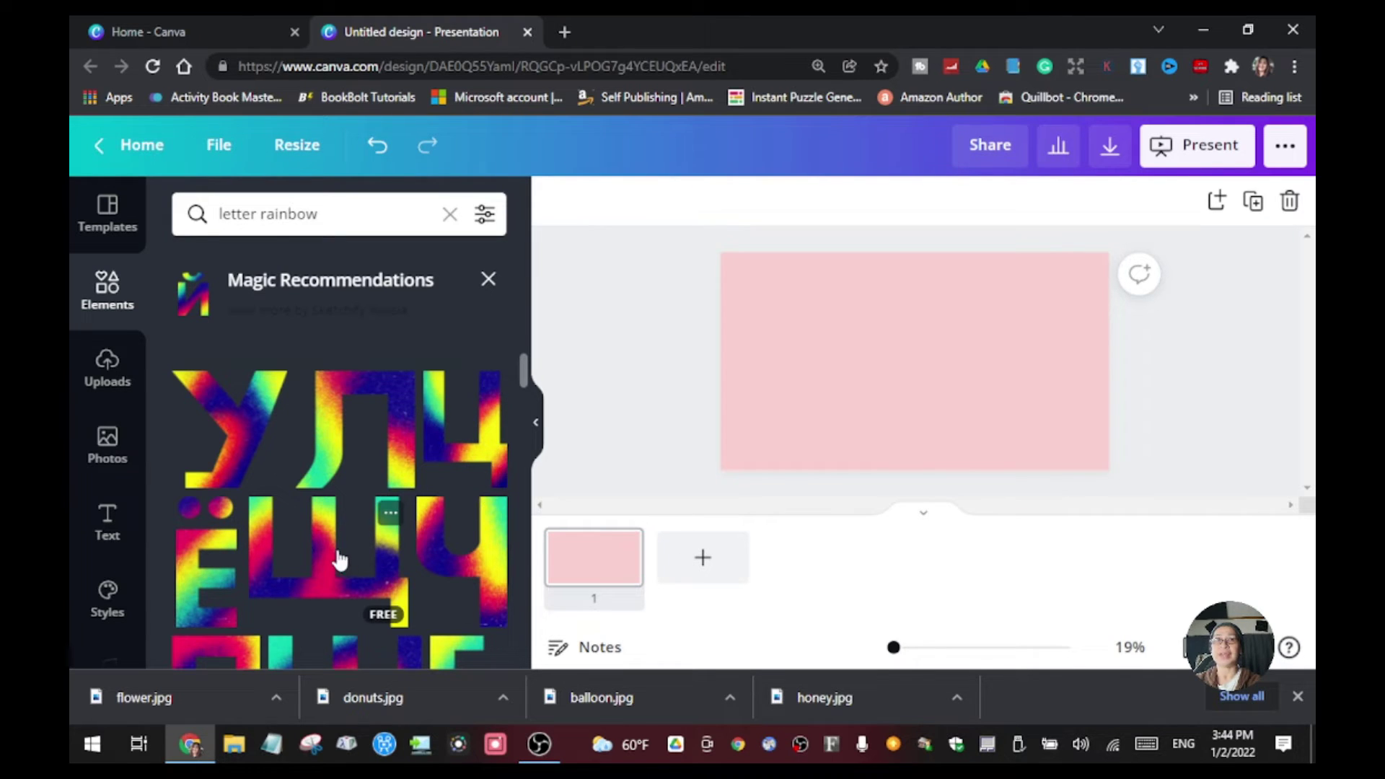
{"action": "scroll", "coordinate": [303, 531], "scroll_direction": "down", "scroll_amount": 2}
{"action": "scroll", "coordinate": [285, 545], "scroll_direction": "down", "scroll_amount": 3}
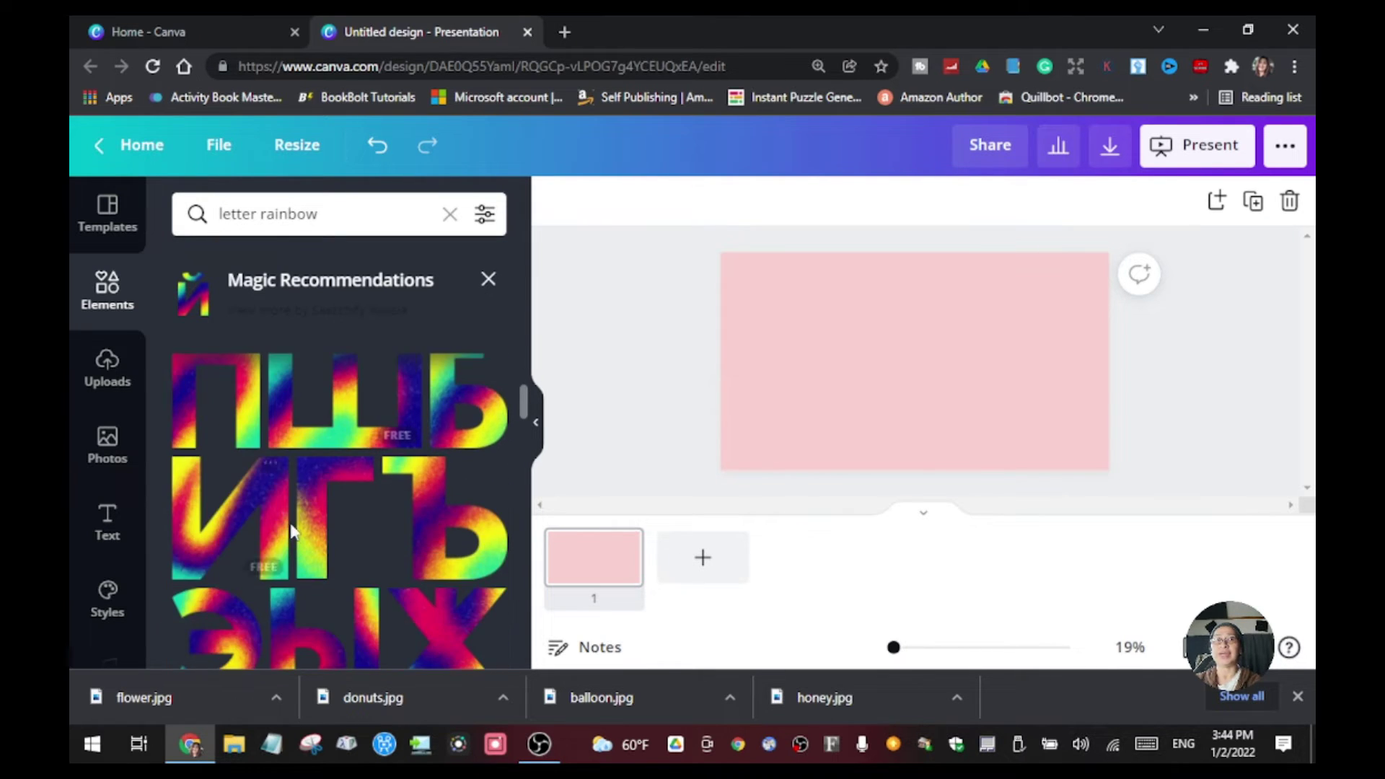
{"action": "scroll", "coordinate": [389, 584], "scroll_direction": "down", "scroll_amount": 2}
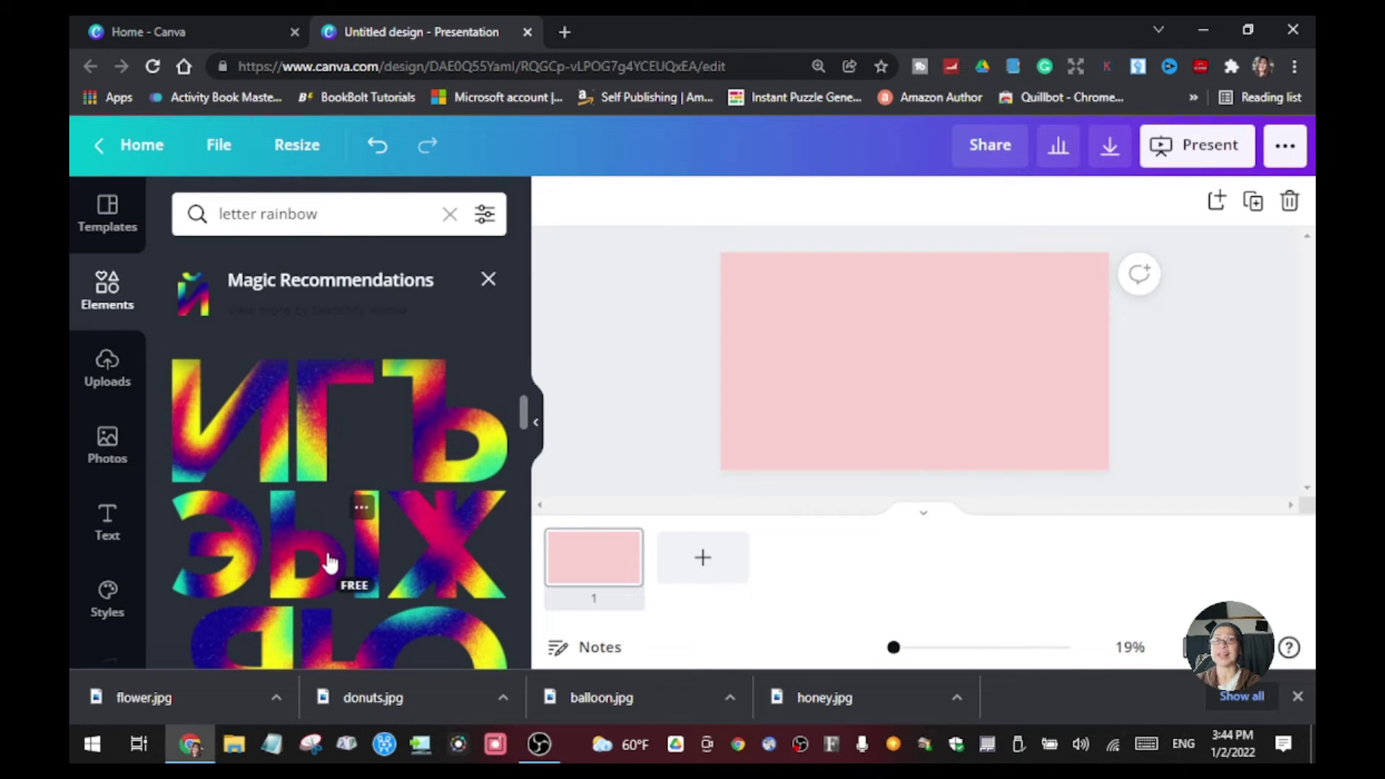
{"action": "scroll", "coordinate": [328, 563], "scroll_direction": "down", "scroll_amount": 5}
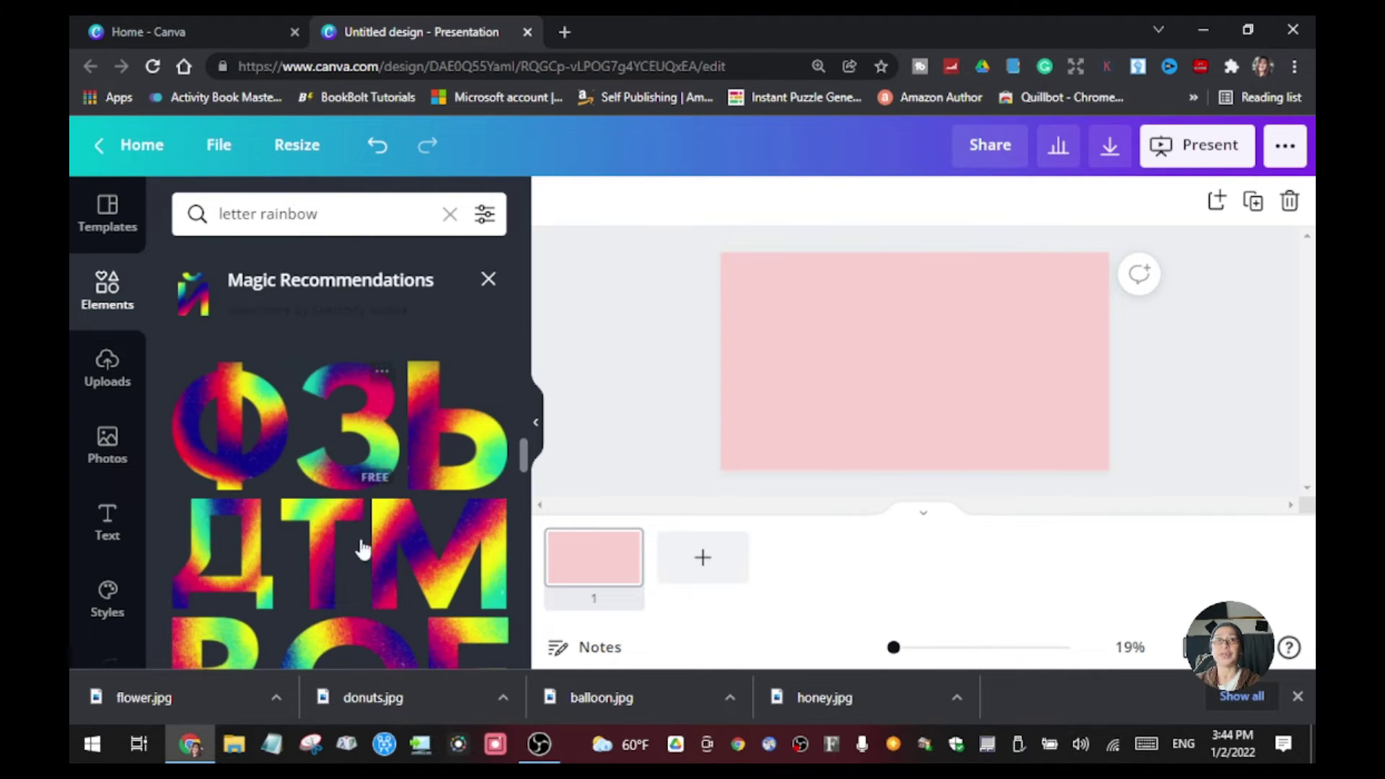
Add rainbow M and E letters, shrink them, and place the E beside the M.
{"action": "left_click", "coordinate": [383, 551]}
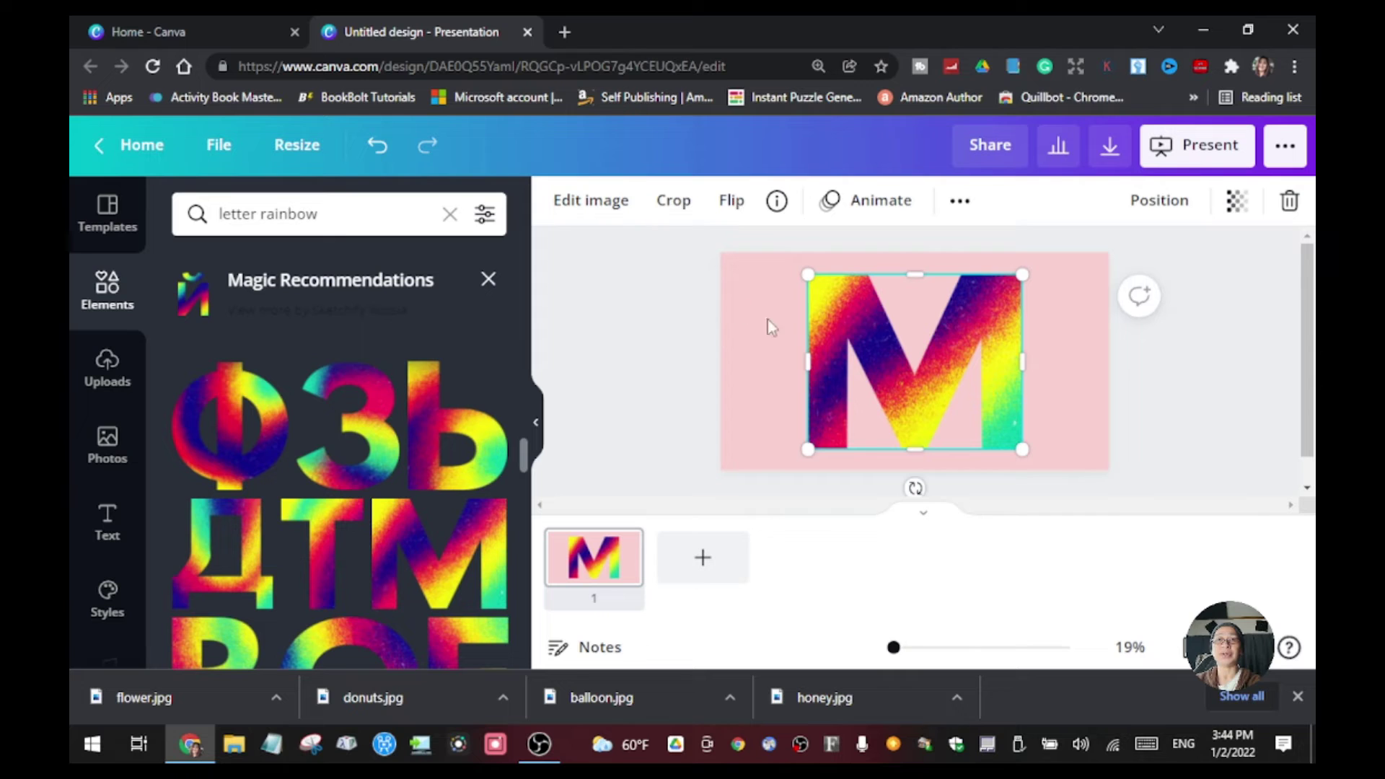
{"action": "left_click_drag", "start_coordinate": [999, 426], "coordinate": [954, 396]}
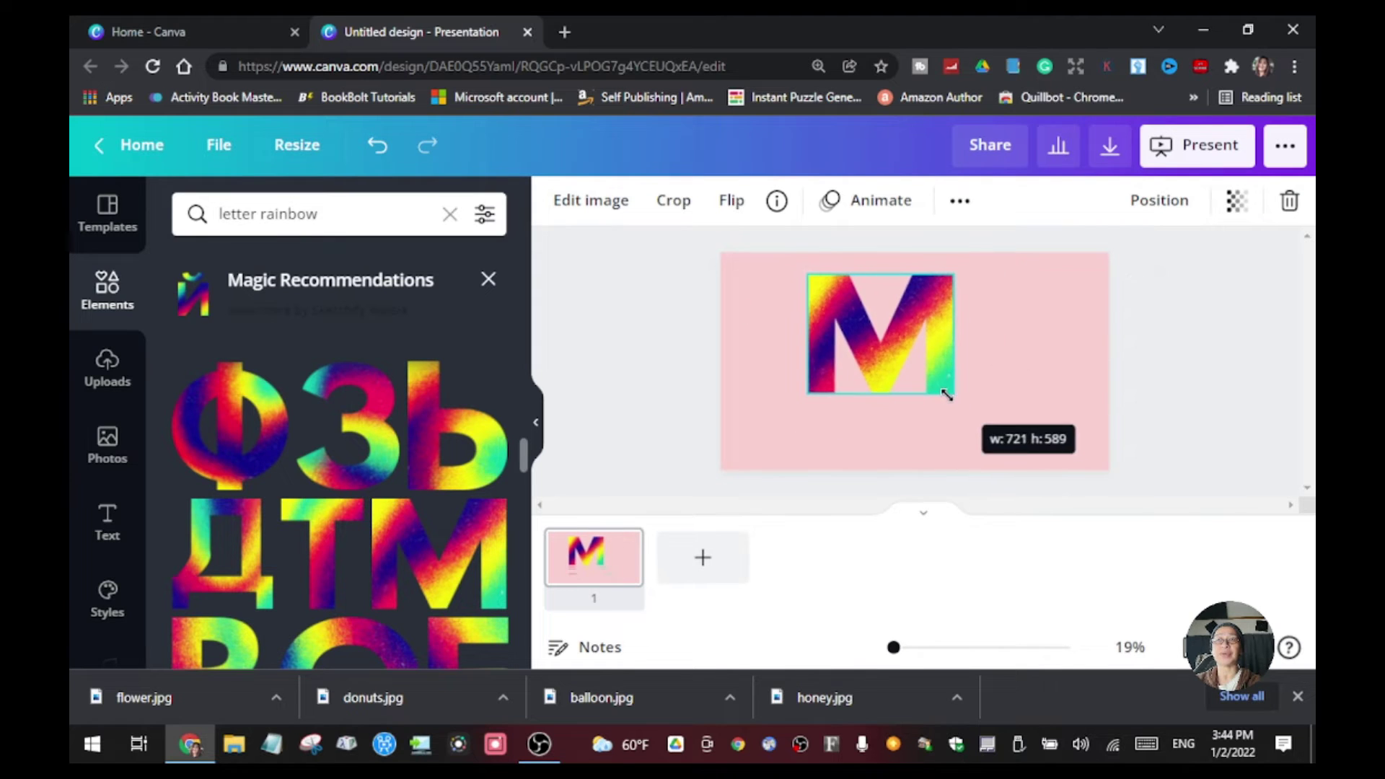
{"action": "left_click_drag", "start_coordinate": [909, 319], "coordinate": [832, 365]}
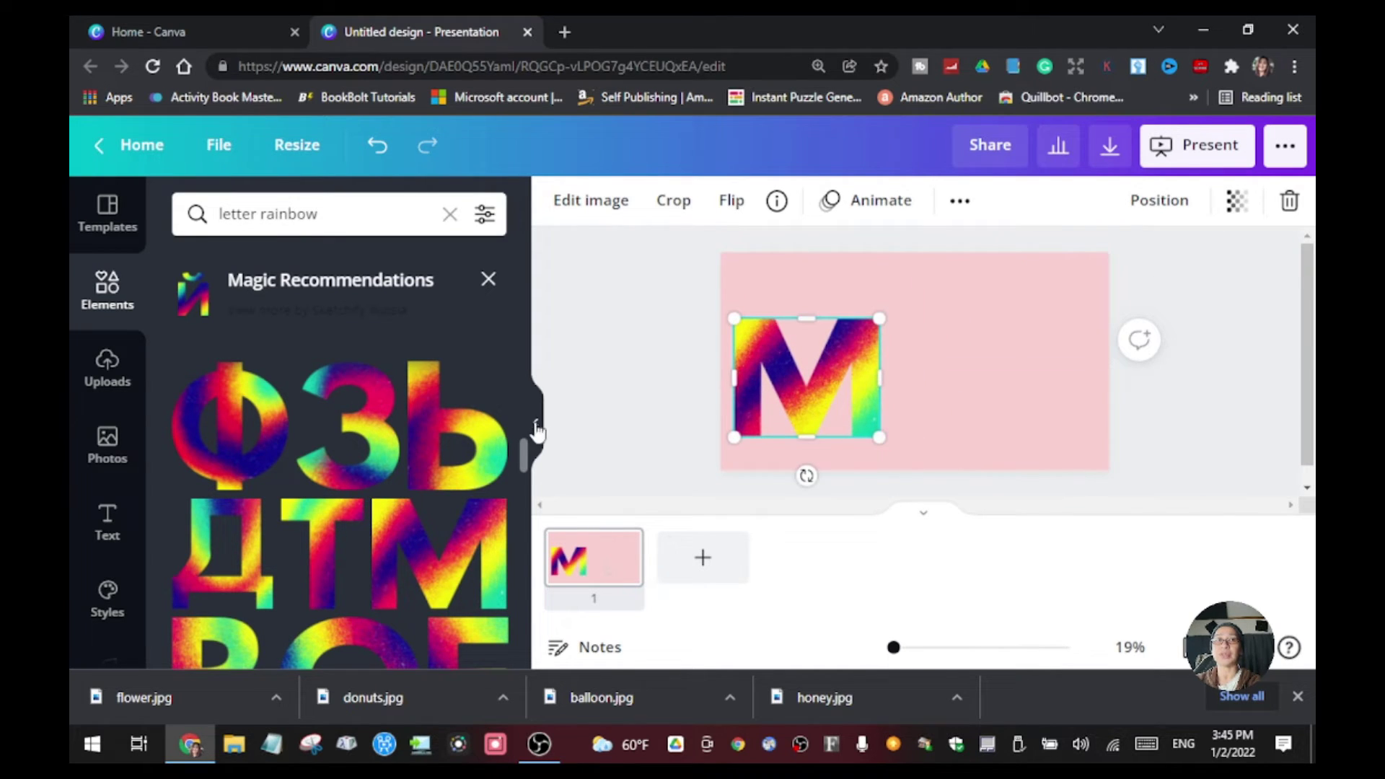
{"action": "scroll", "coordinate": [353, 523], "scroll_direction": "down", "scroll_amount": 2}
{"action": "left_click", "coordinate": [468, 580]}
{"action": "mouse_move", "coordinate": [957, 441]}
{"action": "left_mouse_down"}
{"action": "mouse_move", "coordinate": [943, 402]}
{"action": "mouse_move", "coordinate": [942, 424]}
{"action": "left_mouse_up"}
{"action": "left_click_drag", "start_coordinate": [916, 357], "coordinate": [947, 380]}
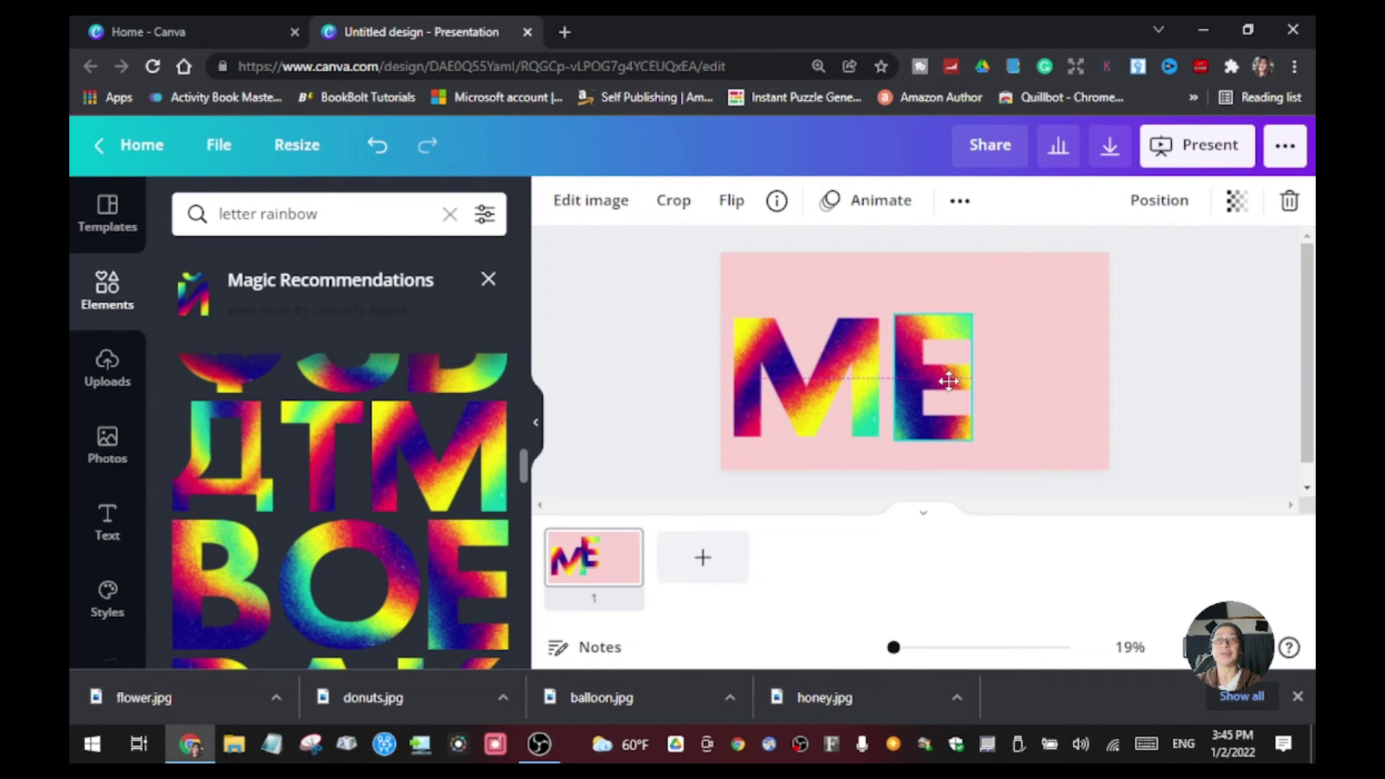
Add a rainbow T and size it to match M and E, completing MET.
{"action": "left_click", "coordinate": [325, 459]}
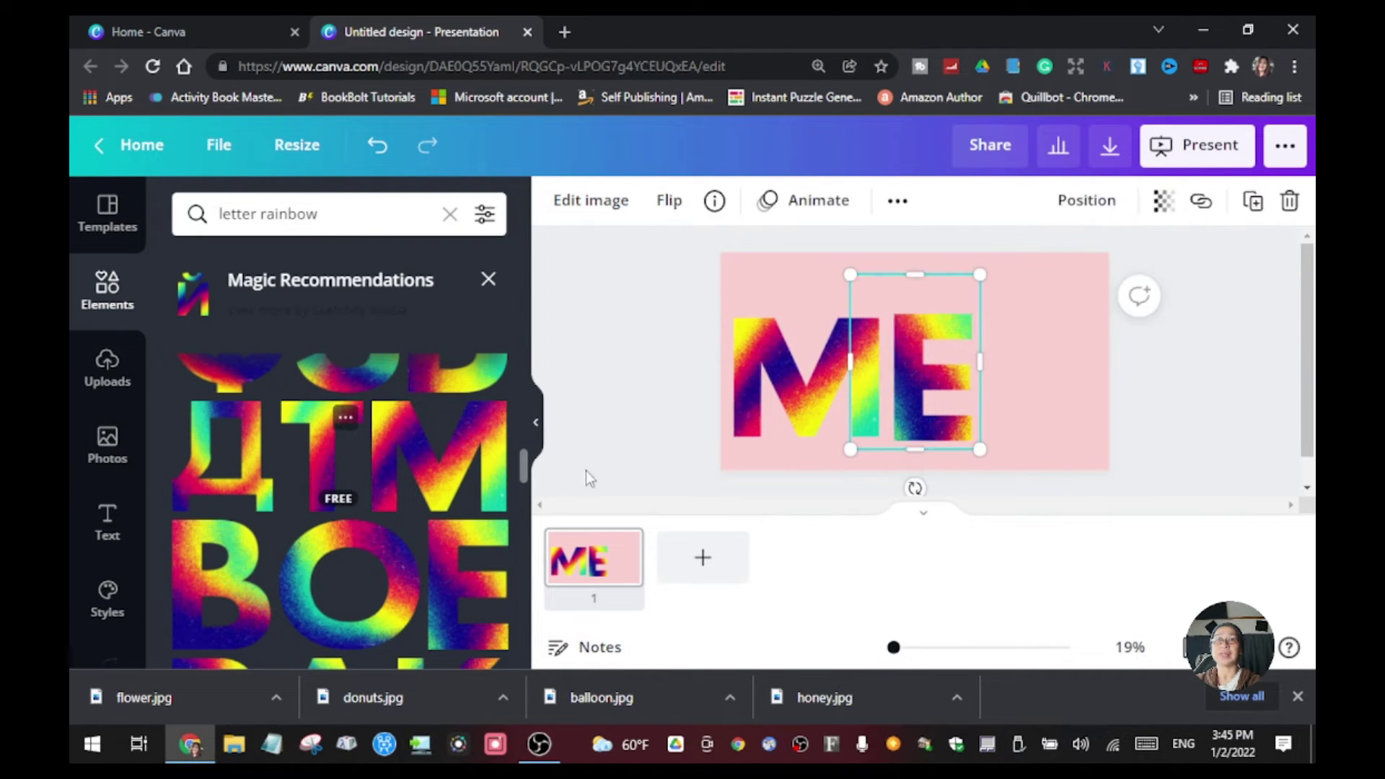
{"action": "left_click_drag", "start_coordinate": [977, 449], "coordinate": [1071, 408]}
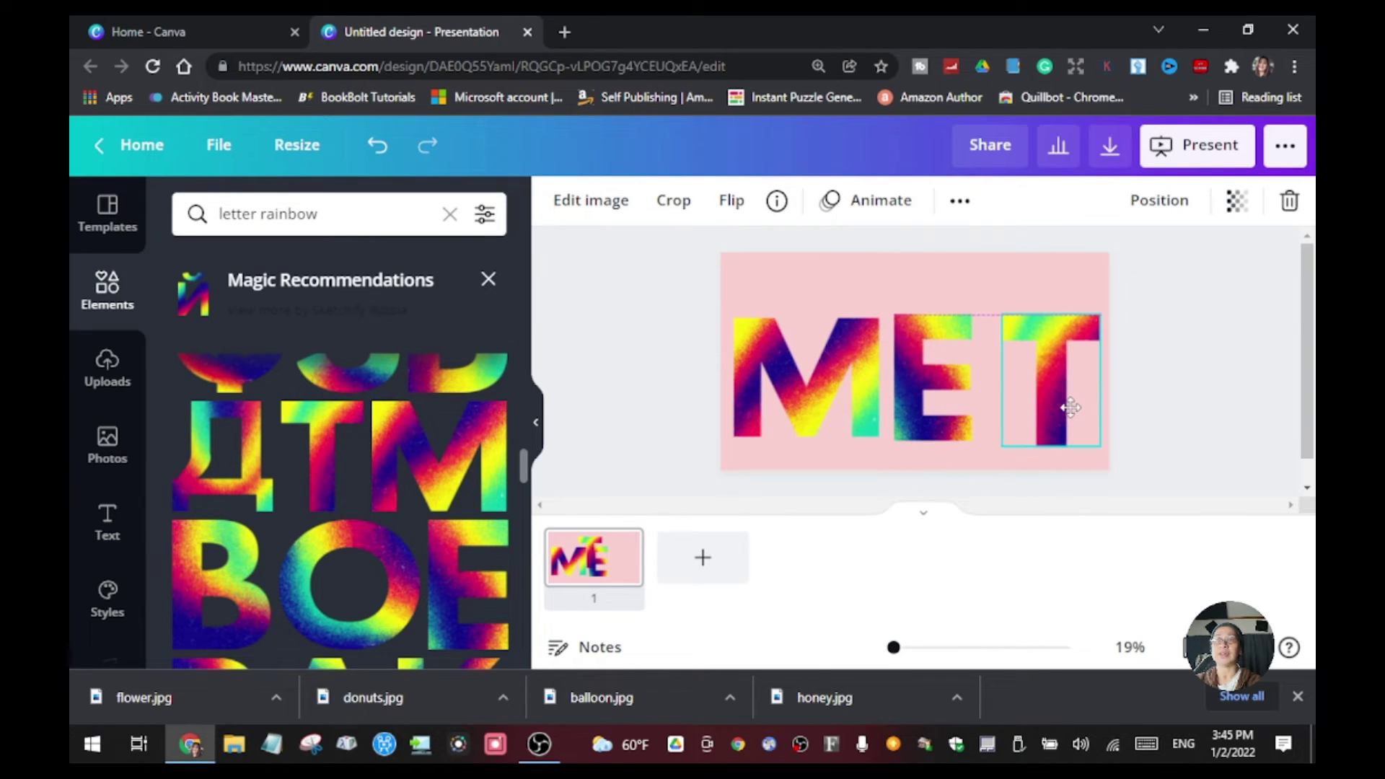
{"action": "left_click", "coordinate": [1154, 438]}
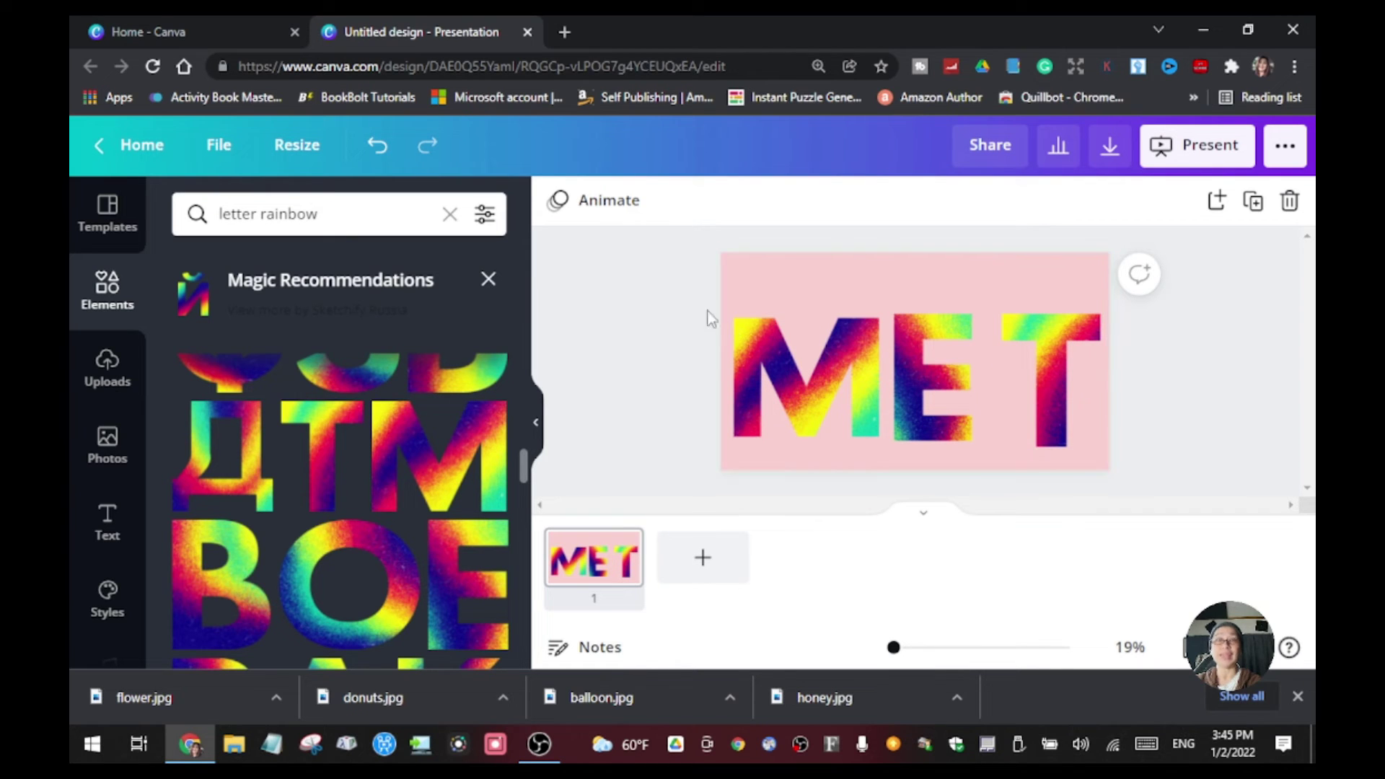
{"action": "scroll", "coordinate": [393, 441], "scroll_direction": "down", "scroll_amount": 2}
{"action": "scroll", "coordinate": [353, 454], "scroll_direction": "up", "scroll_amount": 3}
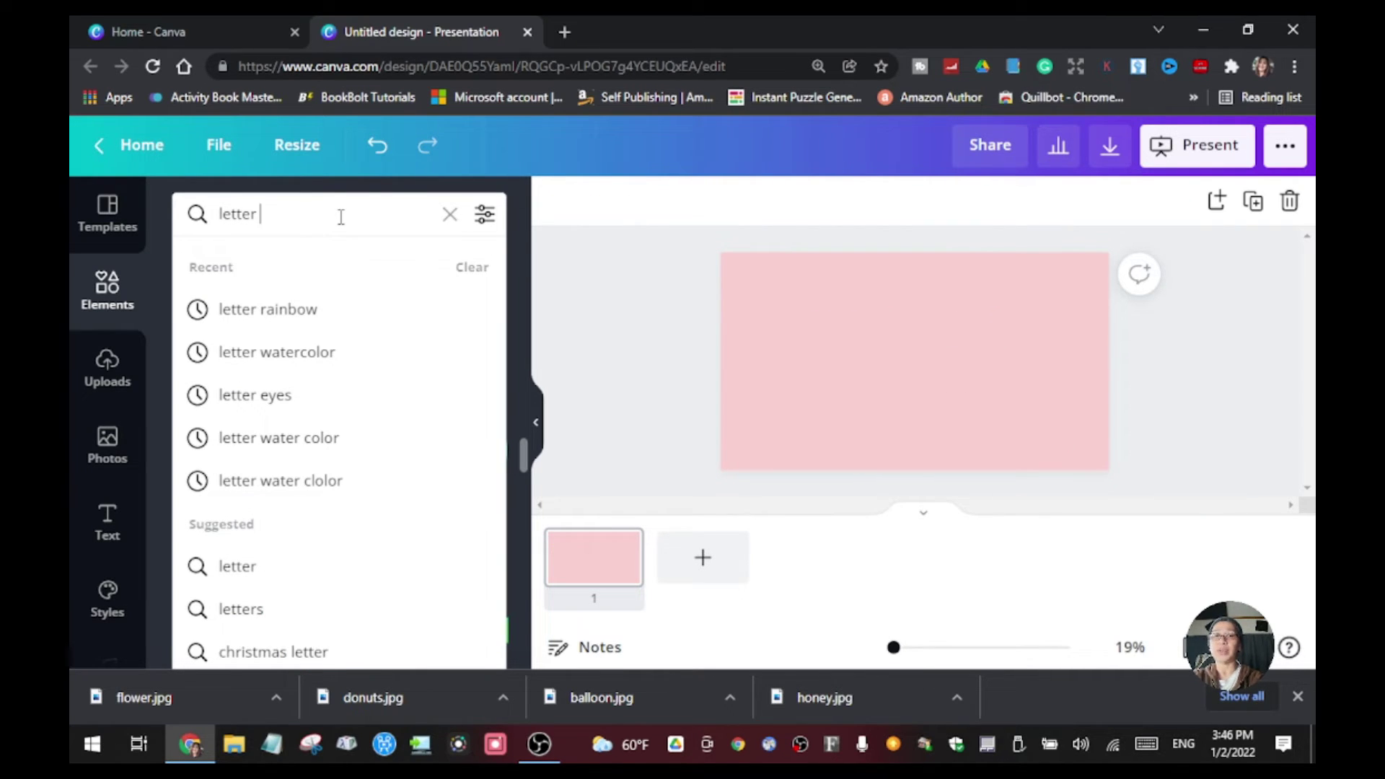
Search 'letter watercolor', add a watercolor E, browse all results, then trim the search to 'letter'.
{"action": "type", "text": "watercol"}
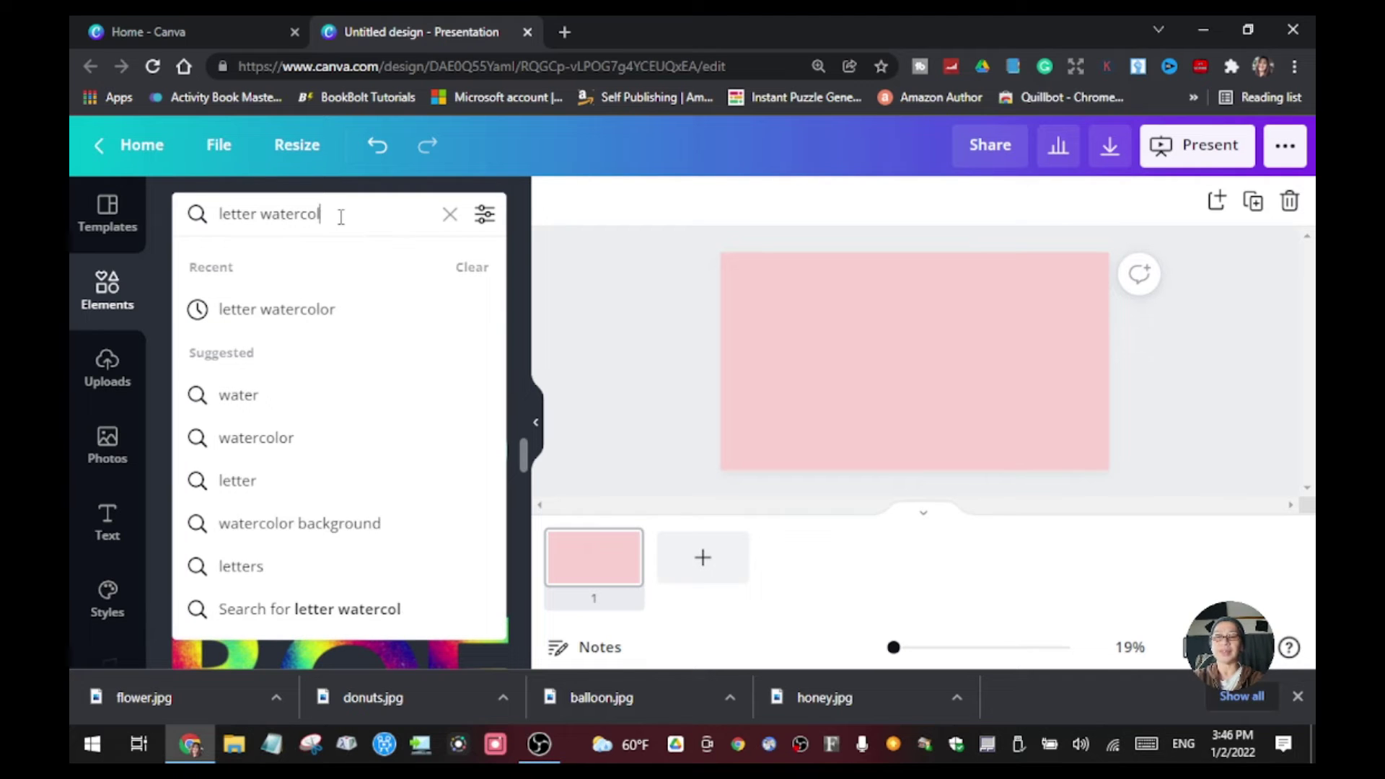
{"action": "type", "text": "or"}
{"action": "key", "text": "Return"}
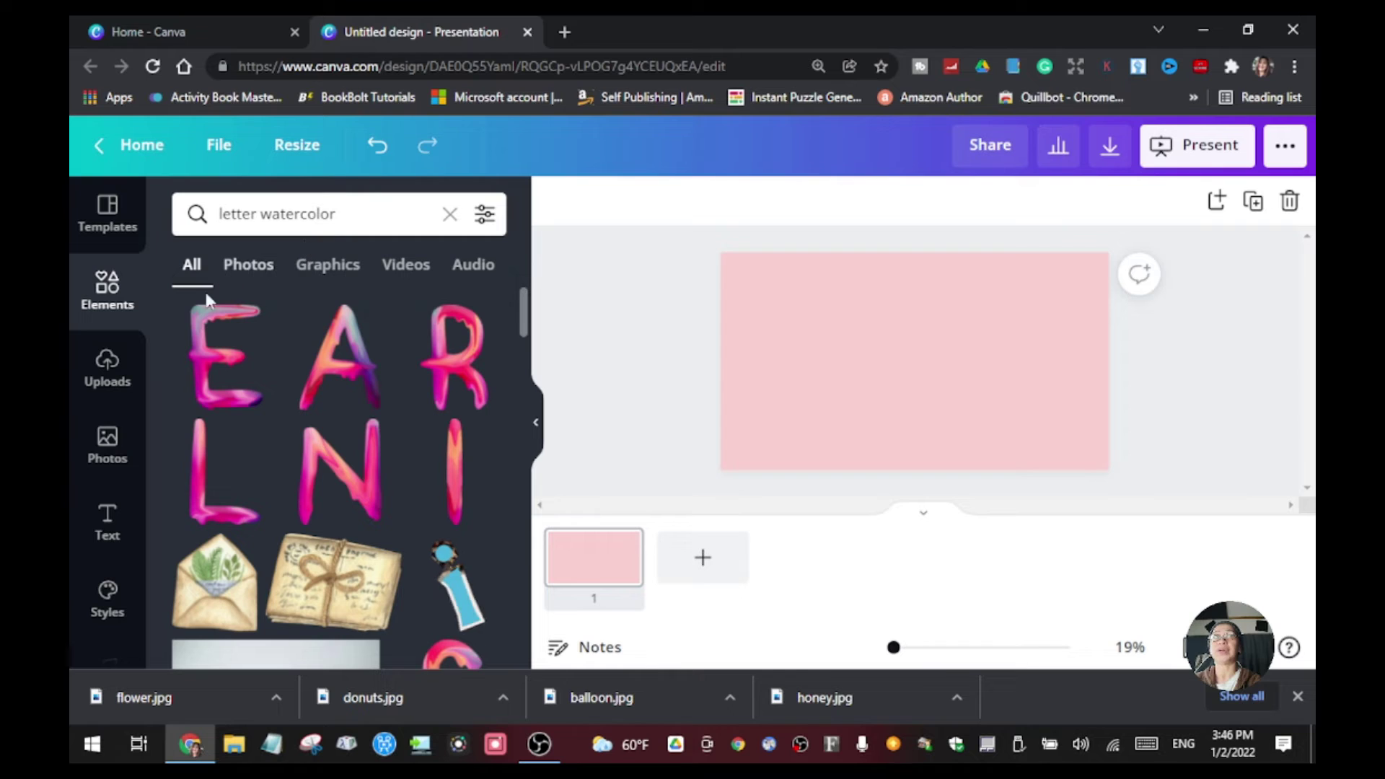
{"action": "left_click", "coordinate": [226, 365]}
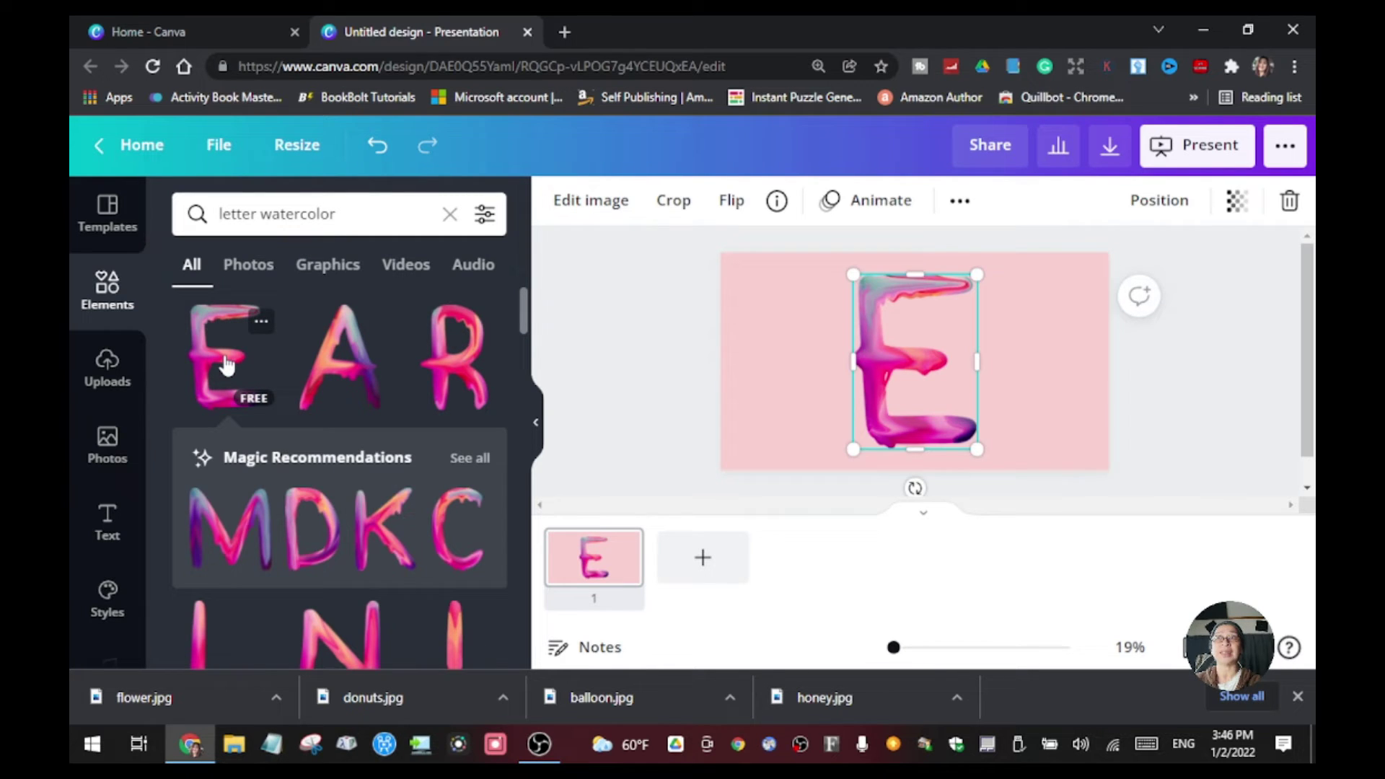
{"action": "left_click", "coordinate": [470, 459]}
{"action": "scroll", "coordinate": [401, 482], "scroll_direction": "down", "scroll_amount": 3}
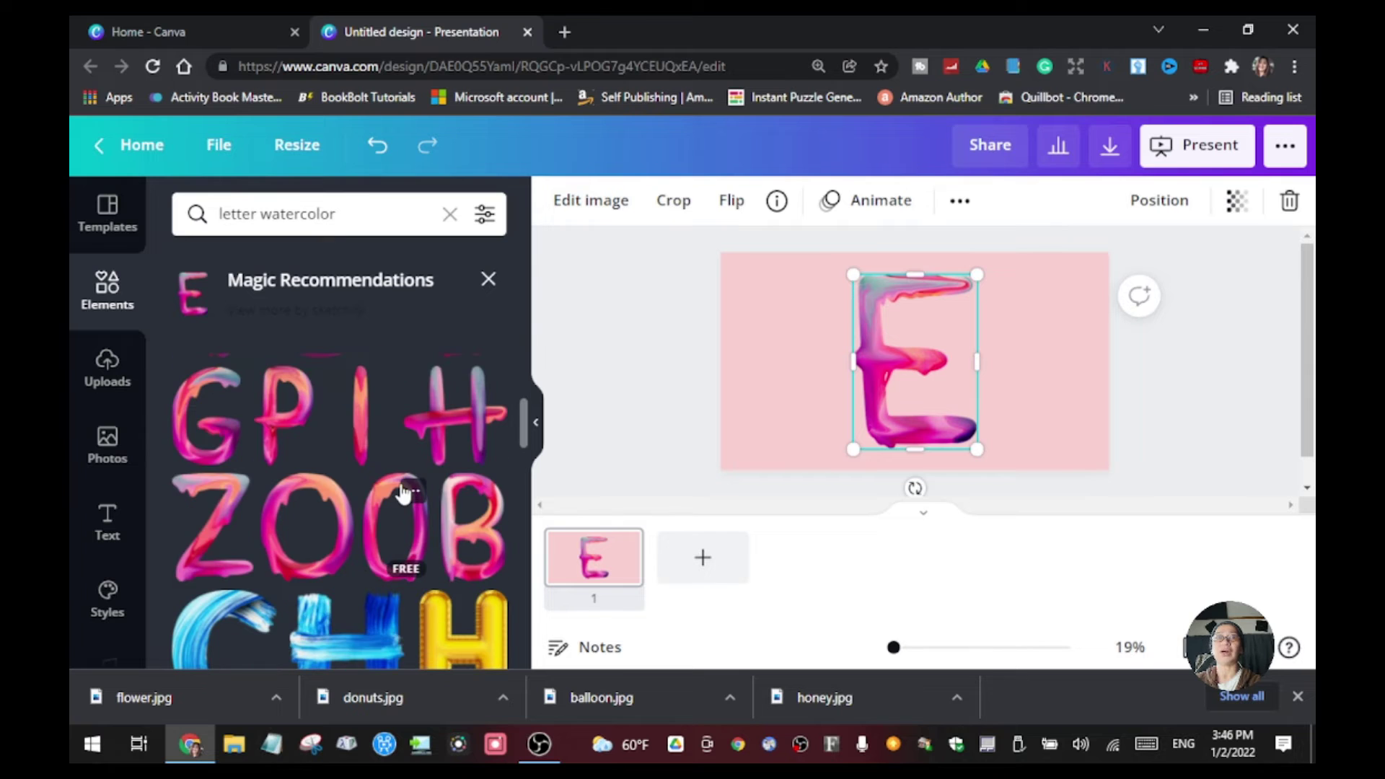
{"action": "scroll", "coordinate": [402, 492], "scroll_direction": "down", "scroll_amount": 3}
{"action": "scroll", "coordinate": [403, 491], "scroll_direction": "up", "scroll_amount": 4}
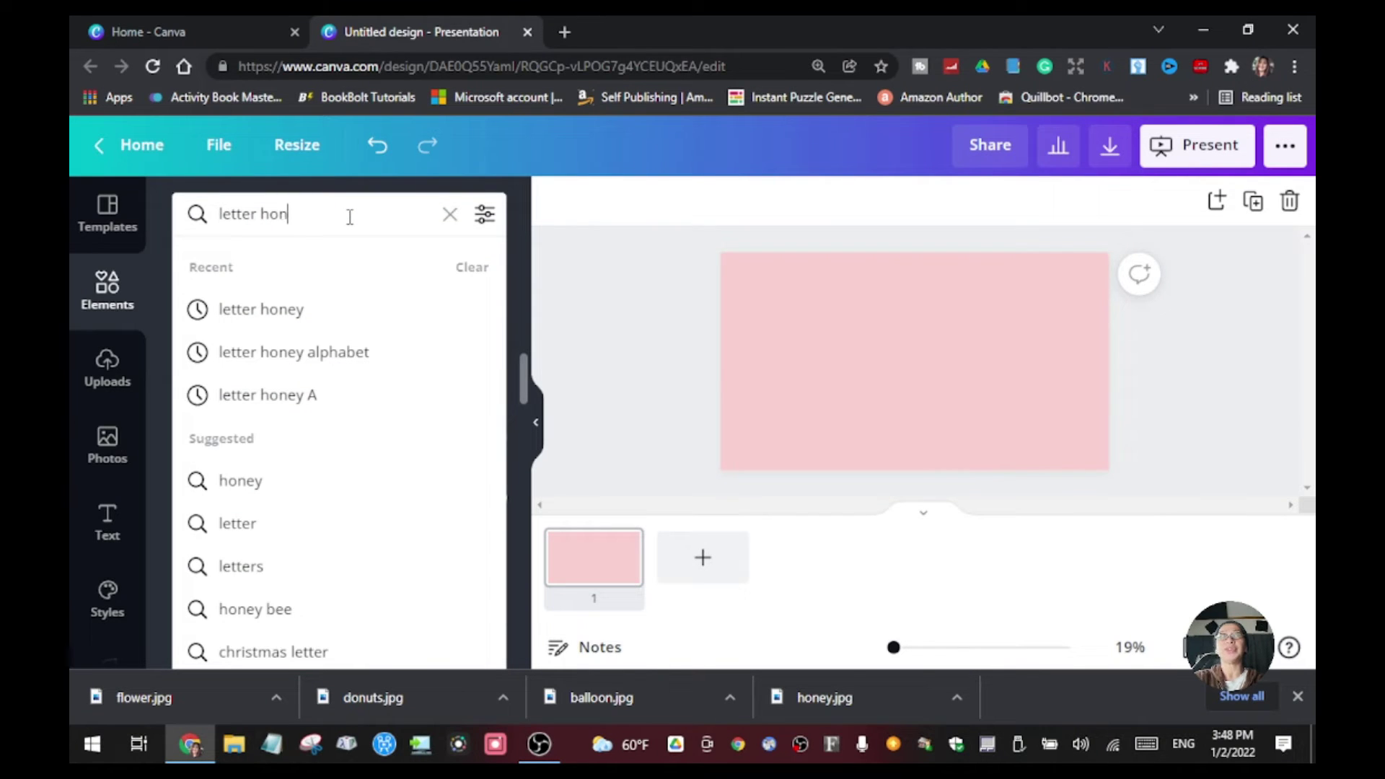
{"action": "key", "text": "BackSpace"}
{"action": "key", "text": "BackSpace"}
{"action": "key", "text": "BackSpace"}
{"action": "key", "text": "BackSpace"}
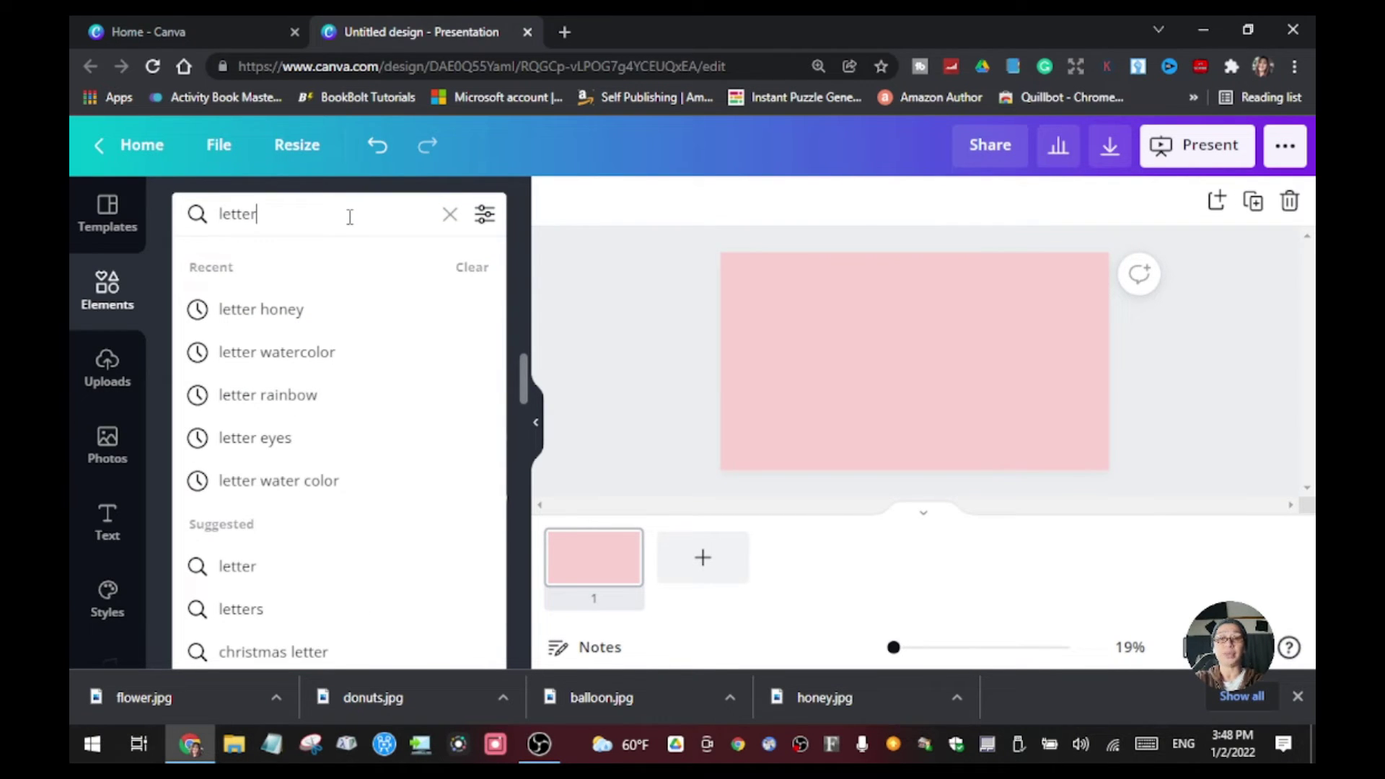
Run the 'letter honey' search, browse the dripping-honey letters, then remove the honey keyword.
{"action": "type", "text": "honey"}
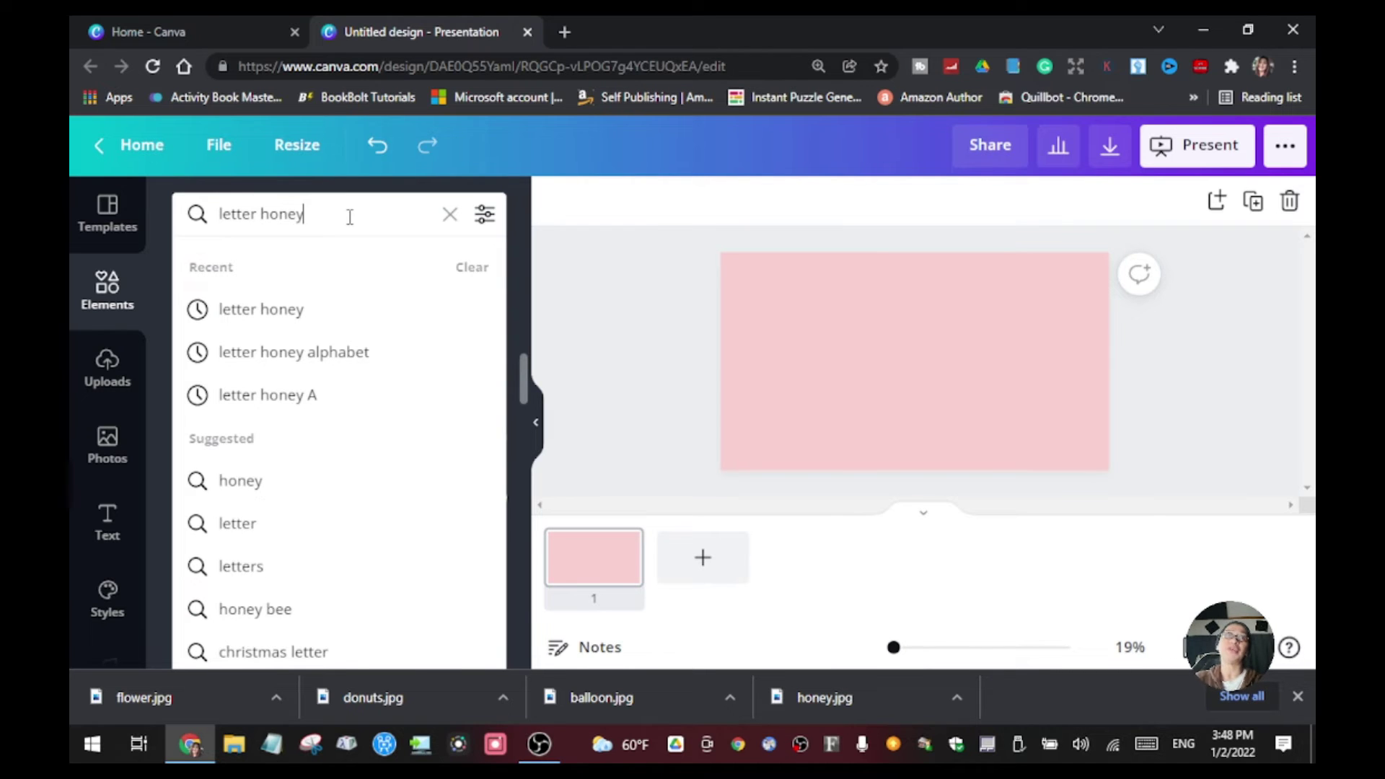
{"action": "left_click", "coordinate": [301, 318]}
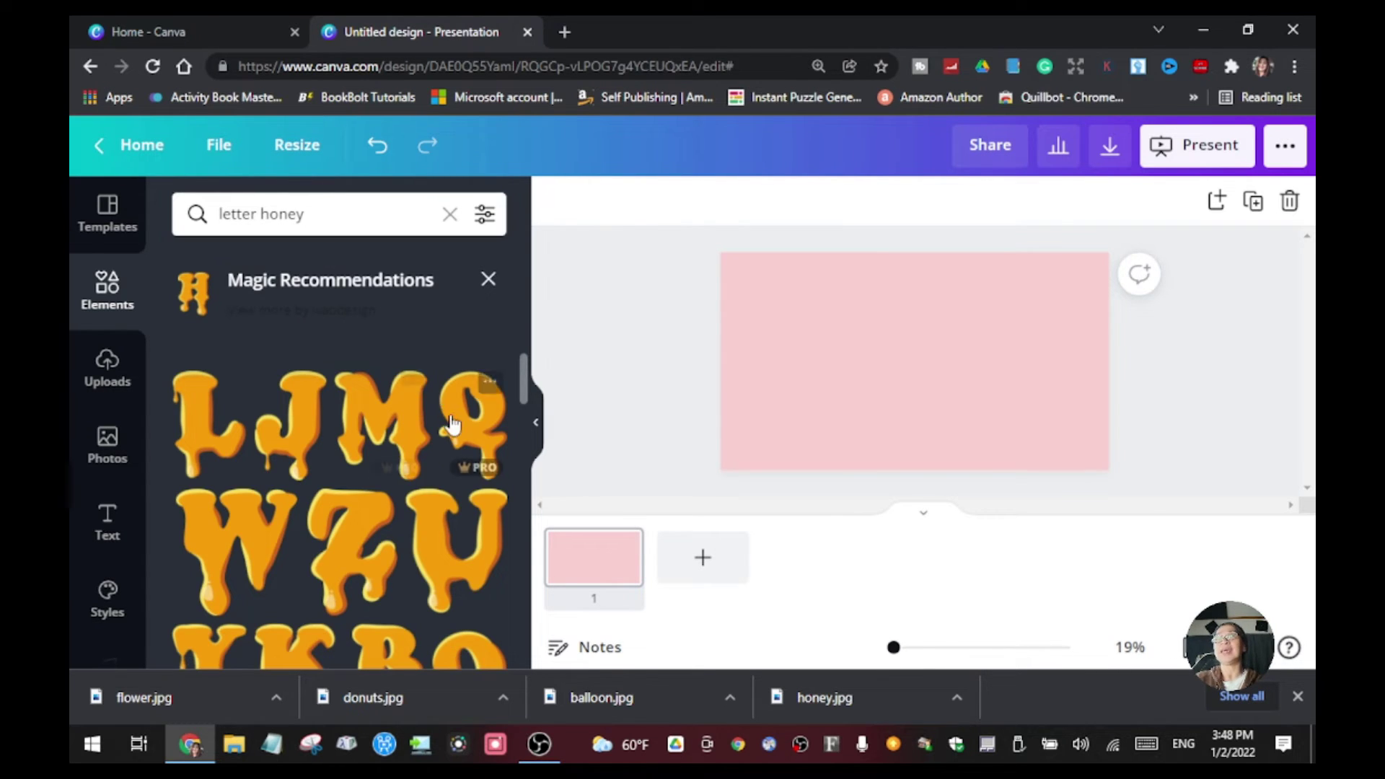
{"action": "scroll", "coordinate": [448, 396], "scroll_direction": "down", "scroll_amount": 5}
{"action": "scroll", "coordinate": [448, 396], "scroll_direction": "down", "scroll_amount": 2}
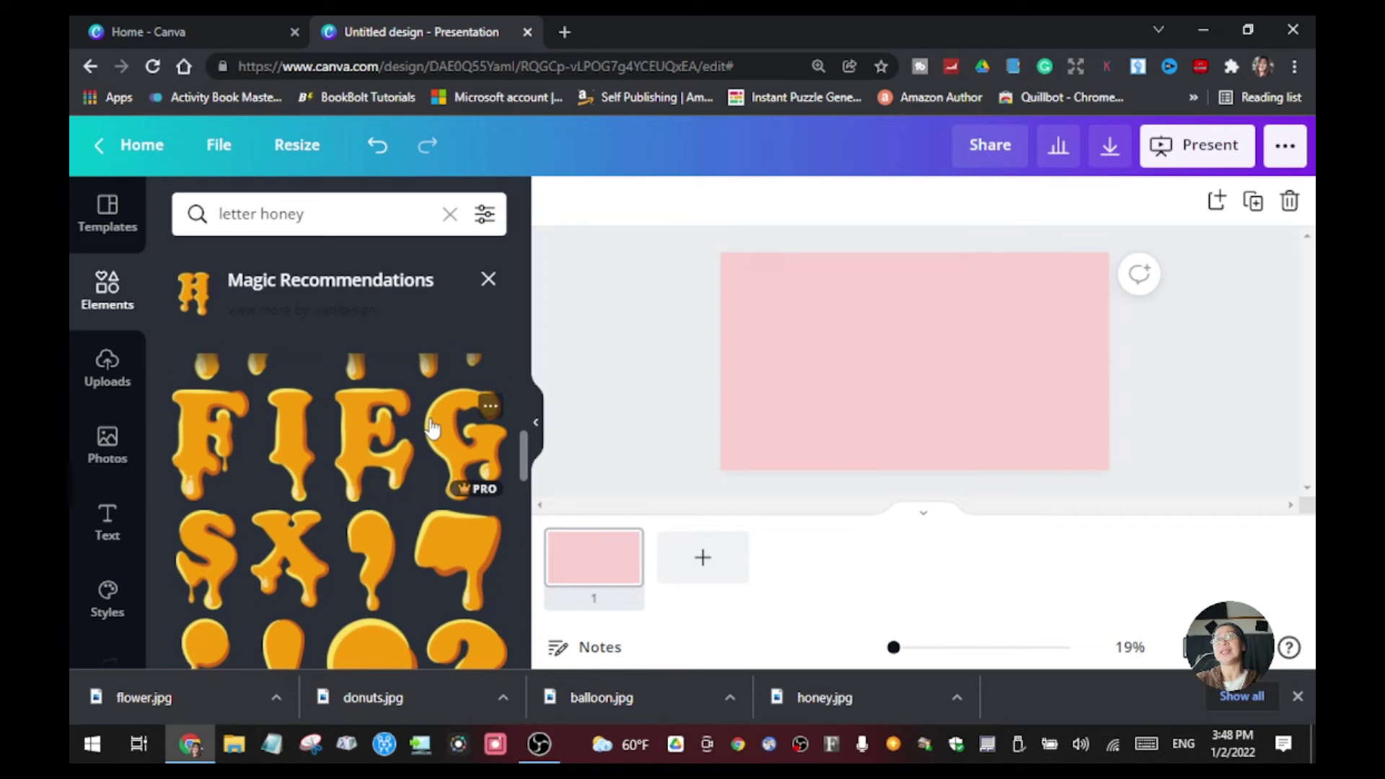
{"action": "scroll", "coordinate": [346, 433], "scroll_direction": "up", "scroll_amount": 1}
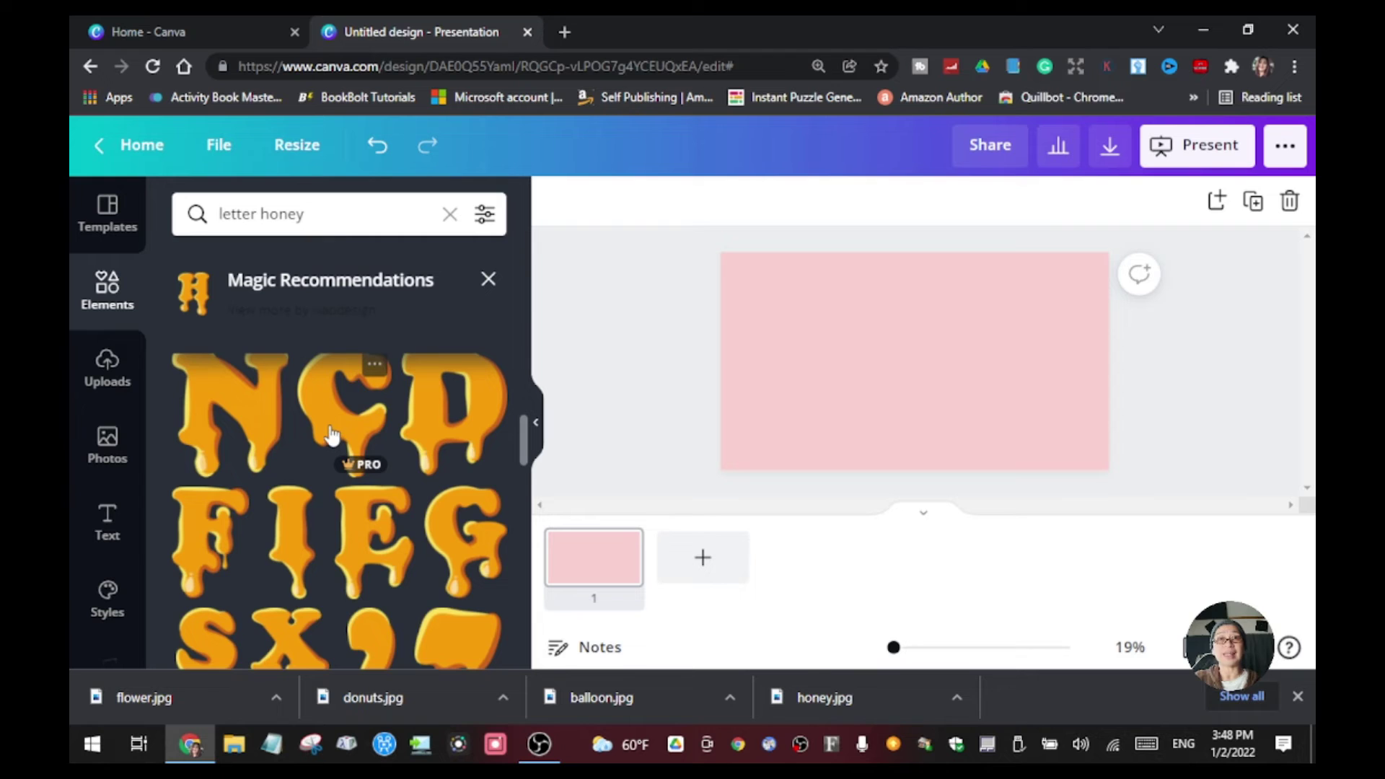
{"action": "scroll", "coordinate": [332, 437], "scroll_direction": "down", "scroll_amount": 5}
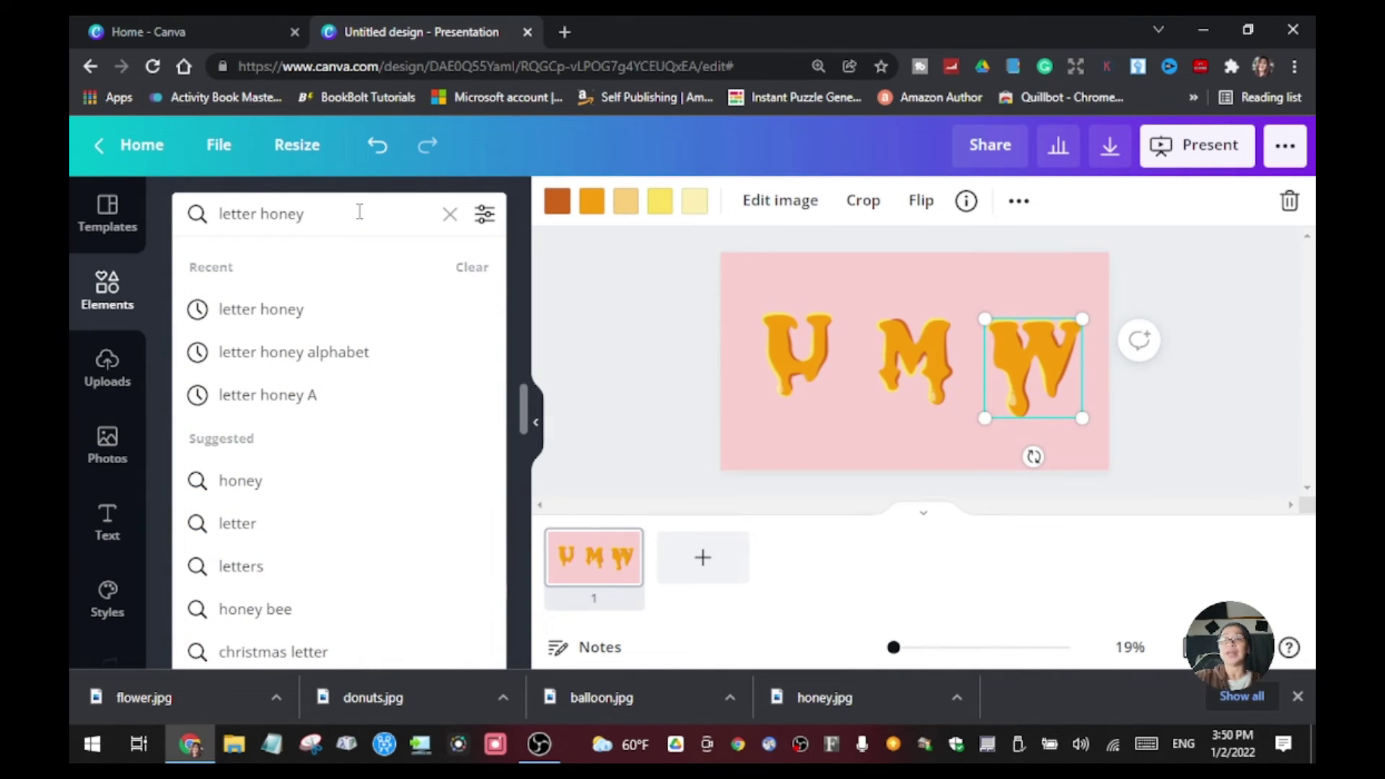
{"action": "key", "text": "BackSpace"}
{"action": "key", "text": "BackSpace"}
{"action": "key", "text": "BackSpace"}
{"action": "key", "text": "BackSpace"}
{"action": "key", "text": "BackSpace"}
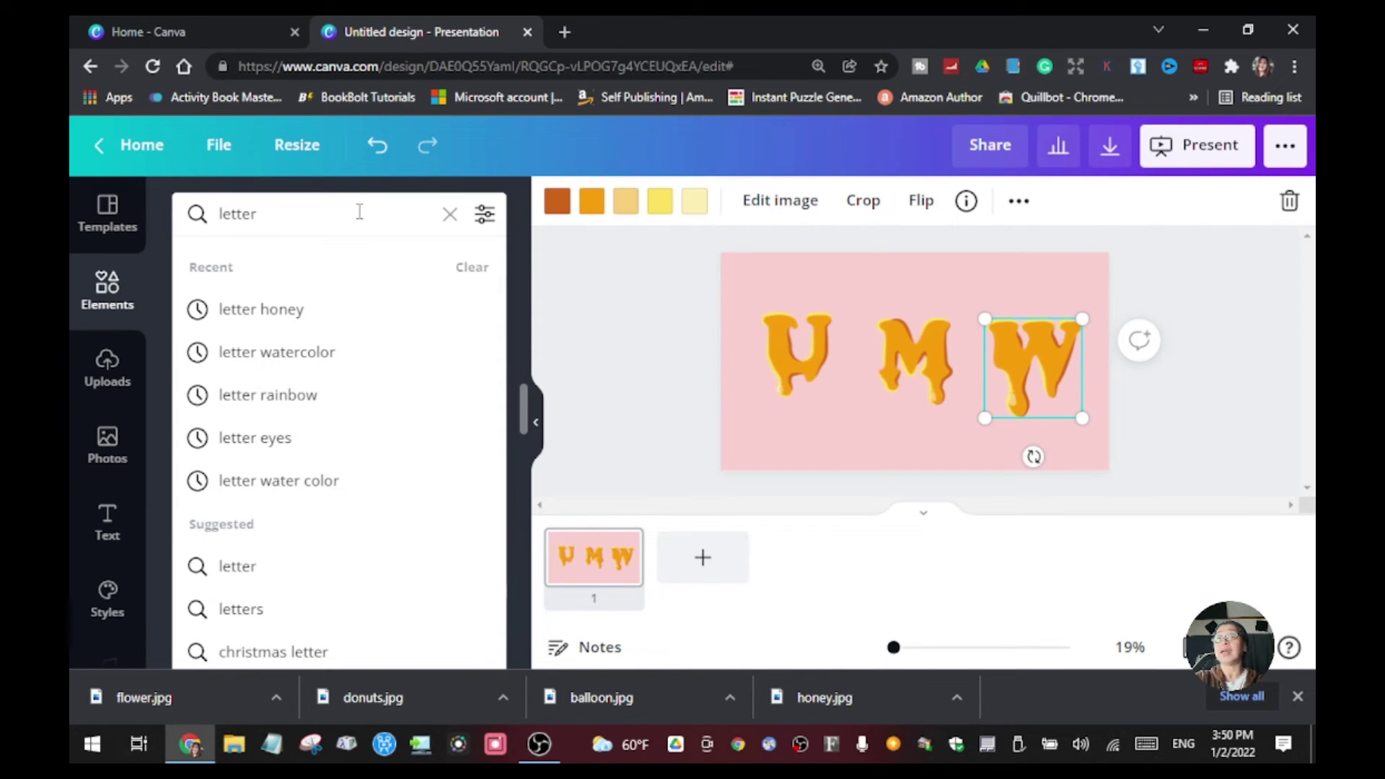
Search 'letter balloon', add the blue balloon R, and place a balloon m to its left.
{"action": "type", "text": "balloon"}
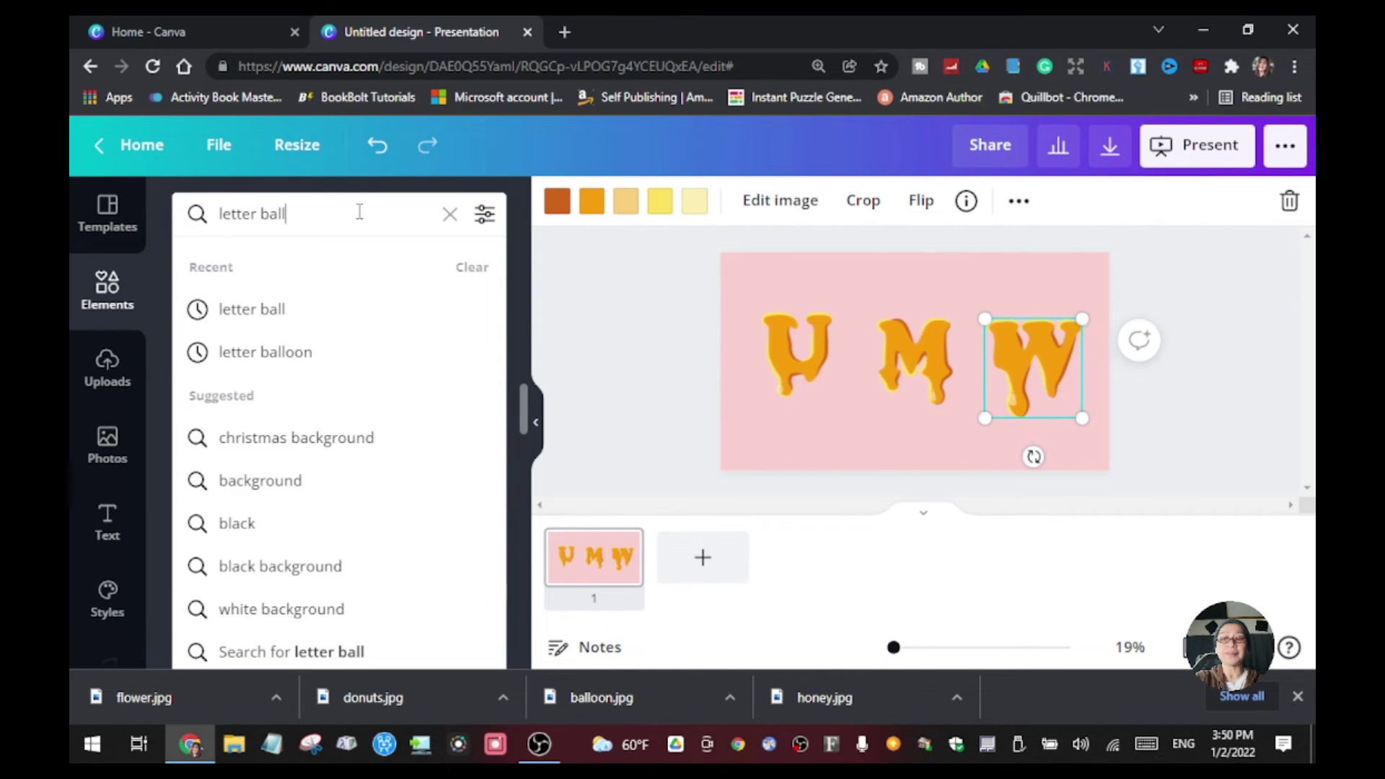
{"action": "key", "text": "Return"}
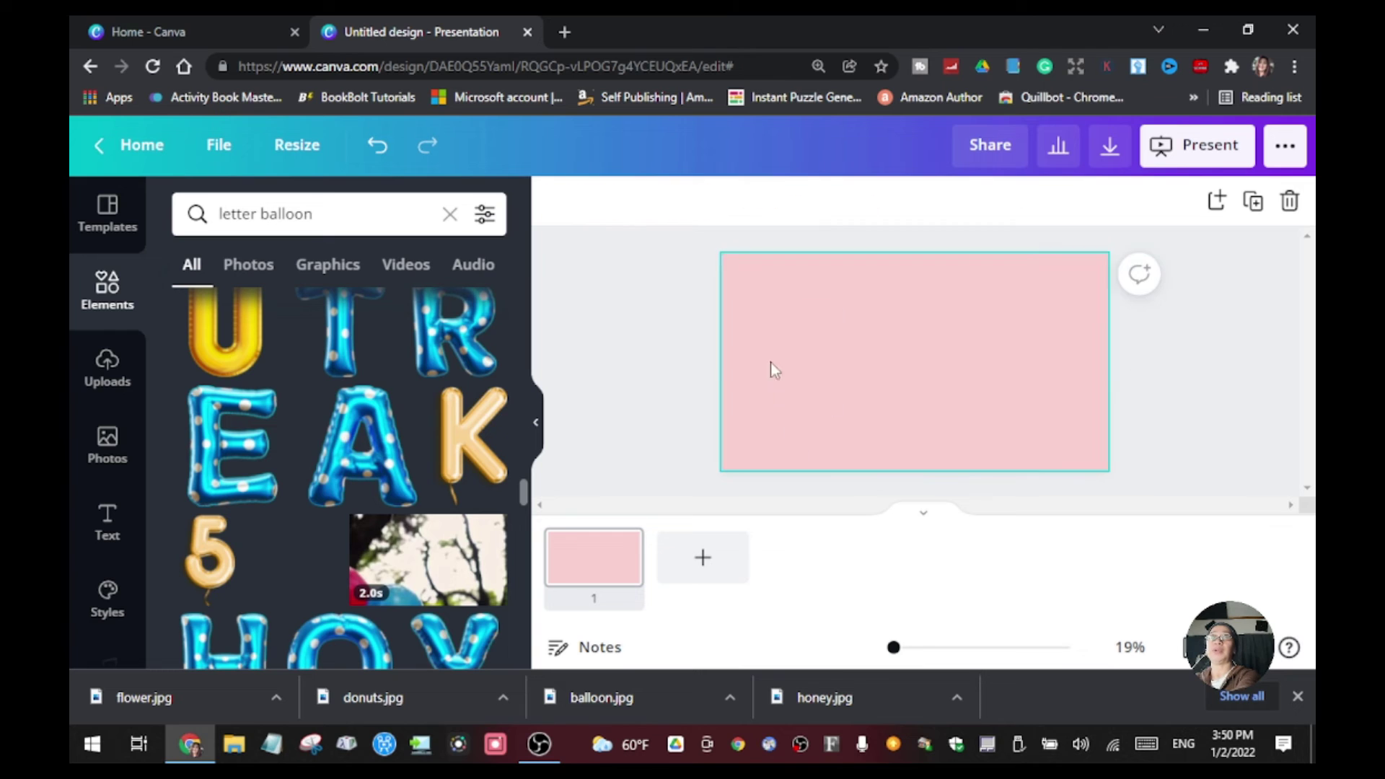
{"action": "left_click", "coordinate": [472, 354]}
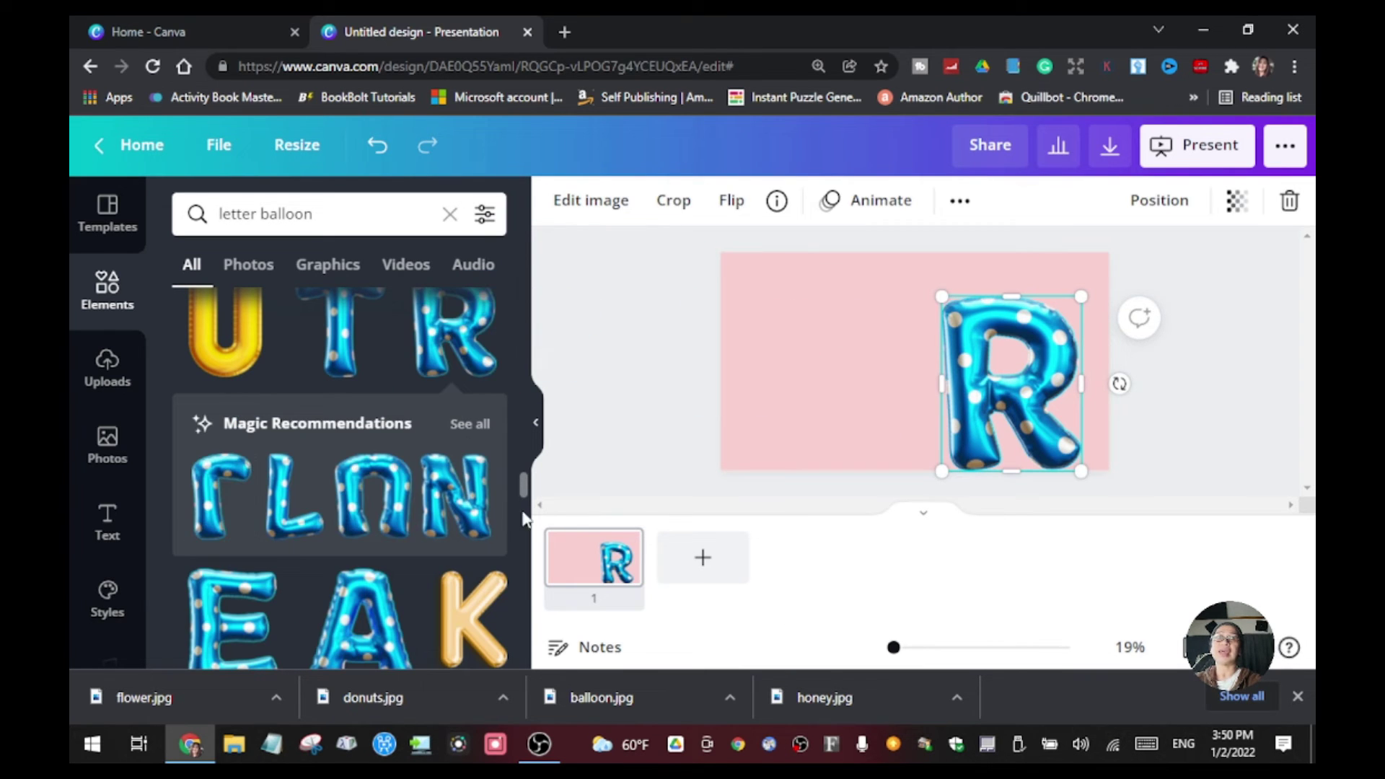
{"action": "left_click", "coordinate": [470, 429]}
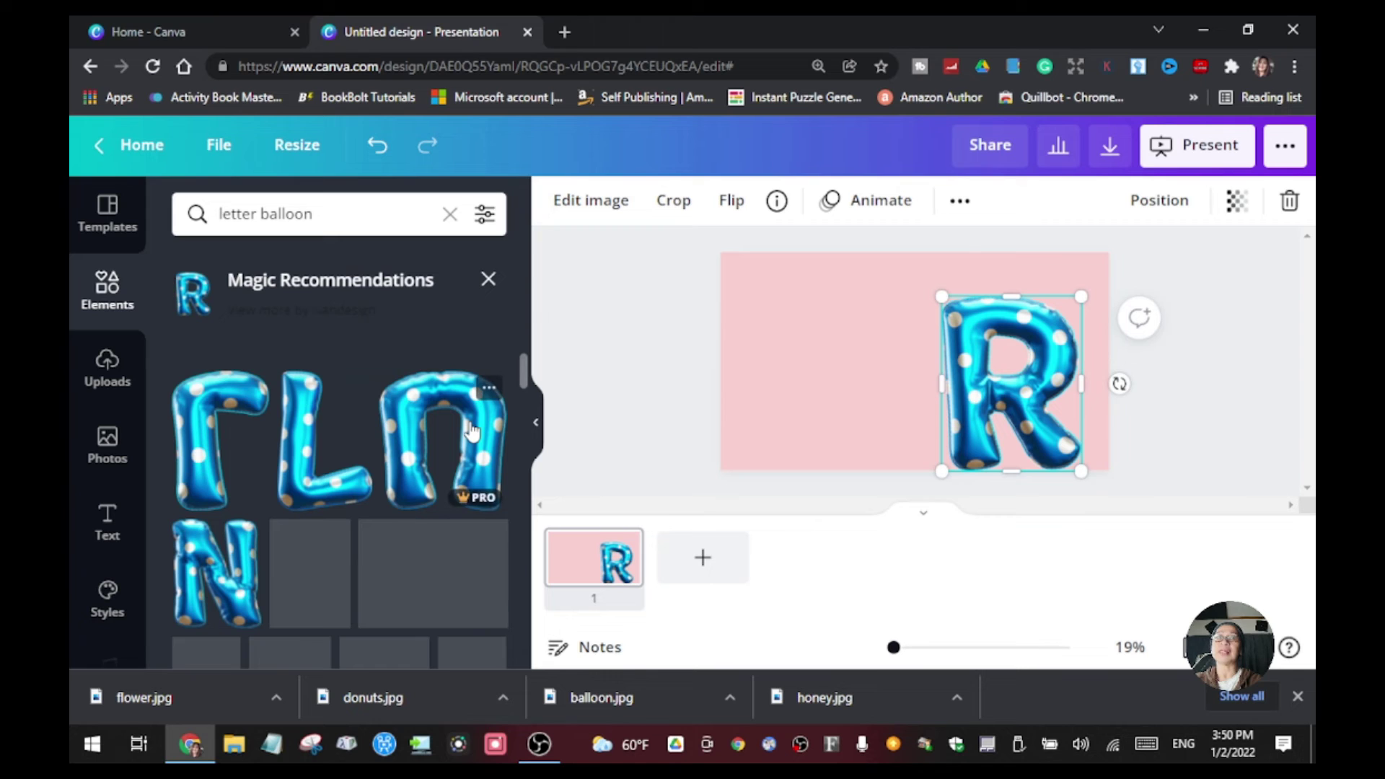
{"action": "scroll", "coordinate": [401, 541], "scroll_direction": "down", "scroll_amount": 2}
{"action": "left_click_drag", "start_coordinate": [417, 483], "coordinate": [822, 393]}
Shrink the balloon R and m and nudge them into position.
{"action": "left_click", "coordinate": [1064, 448]}
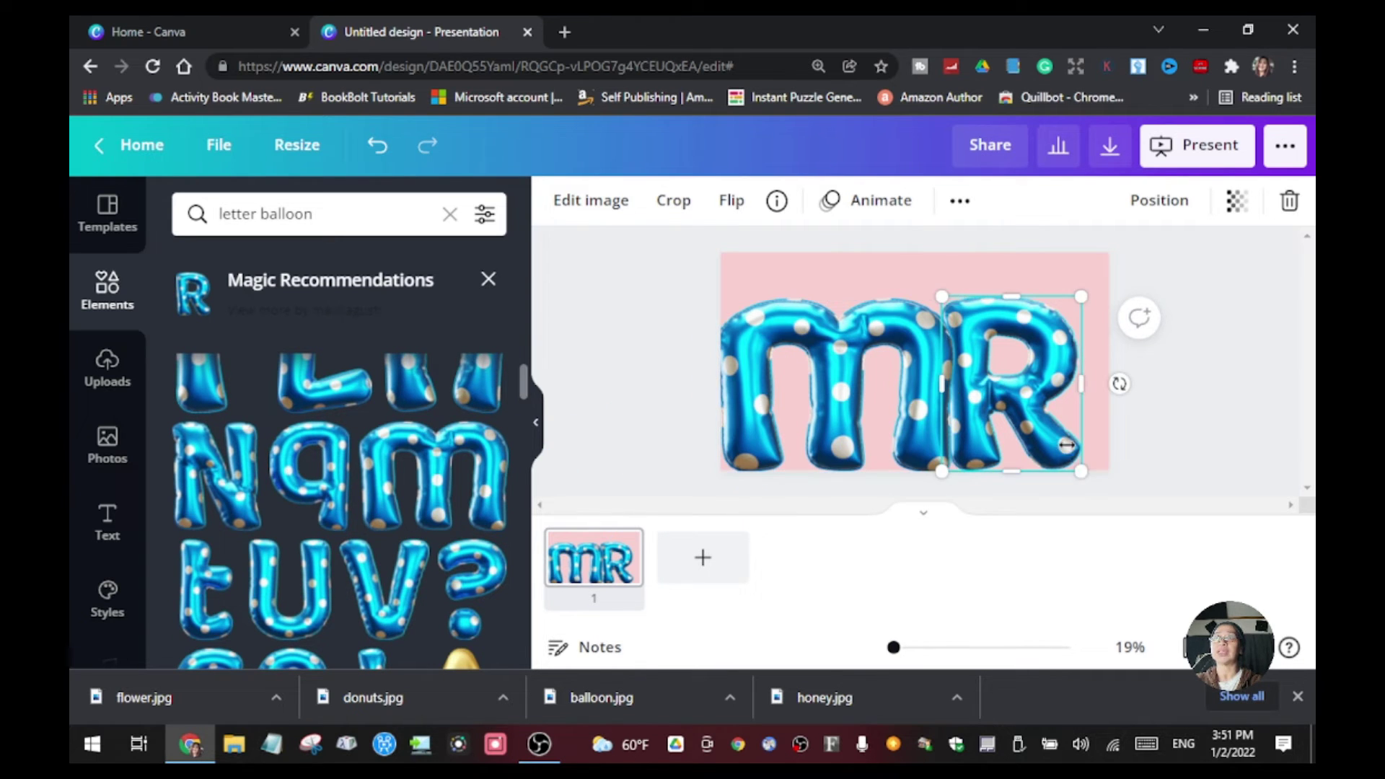
{"action": "left_click_drag", "start_coordinate": [1081, 474], "coordinate": [1046, 430]}
{"action": "left_click_drag", "start_coordinate": [996, 375], "coordinate": [1025, 378]}
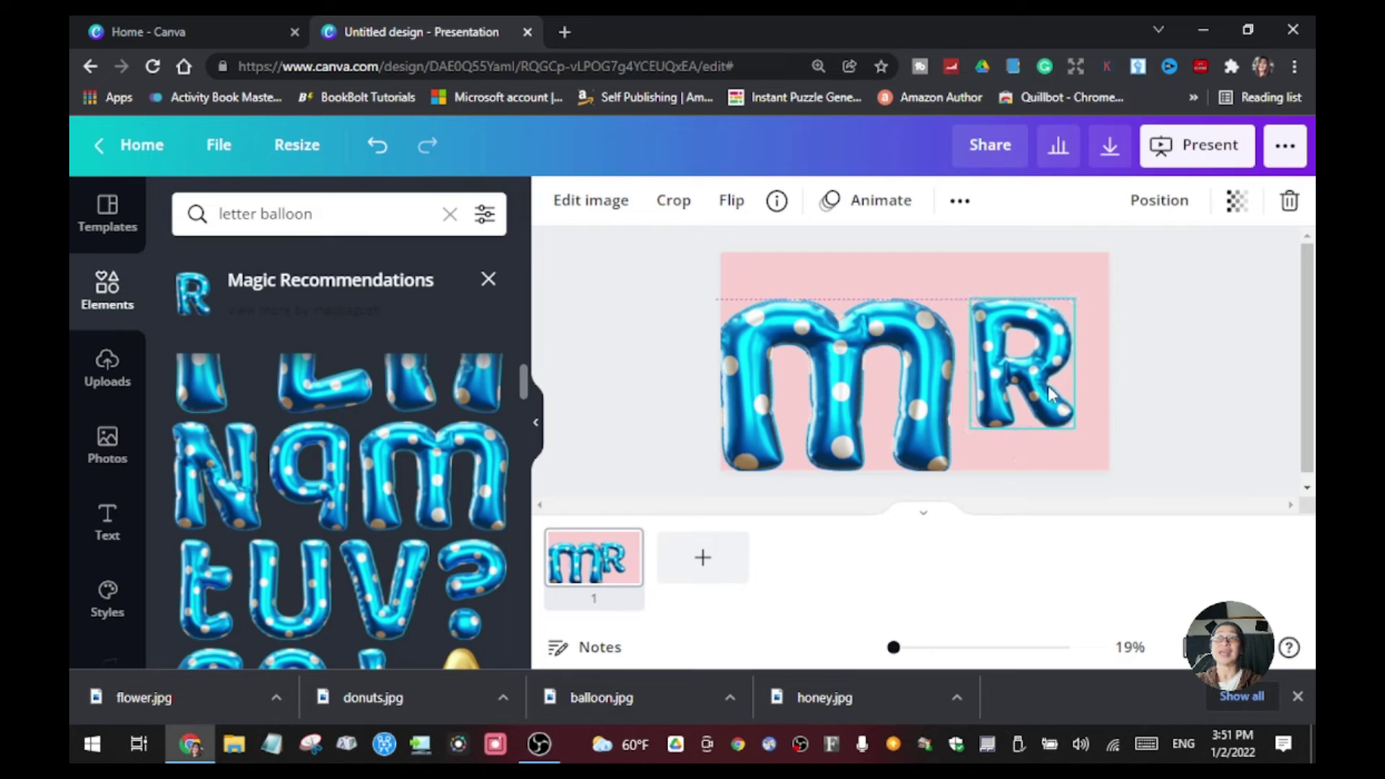
{"action": "left_click", "coordinate": [903, 448]}
{"action": "left_click_drag", "start_coordinate": [945, 465], "coordinate": [883, 416]}
{"action": "left_click_drag", "start_coordinate": [794, 354], "coordinate": [821, 353]}
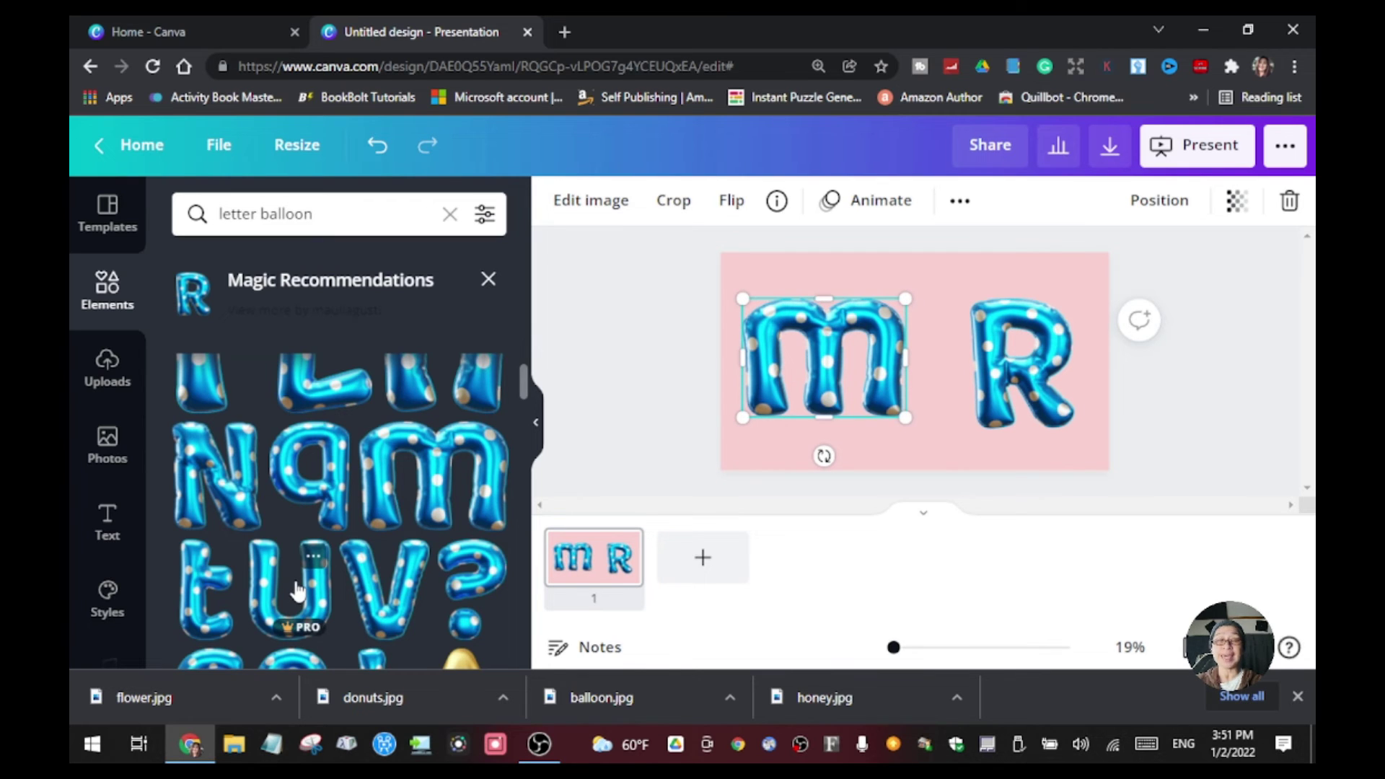
Delete the balloon R and m, leaving the pink slide empty.
{"action": "scroll", "coordinate": [298, 590], "scroll_direction": "up", "scroll_amount": 2}
{"action": "left_click", "coordinate": [1008, 351]}
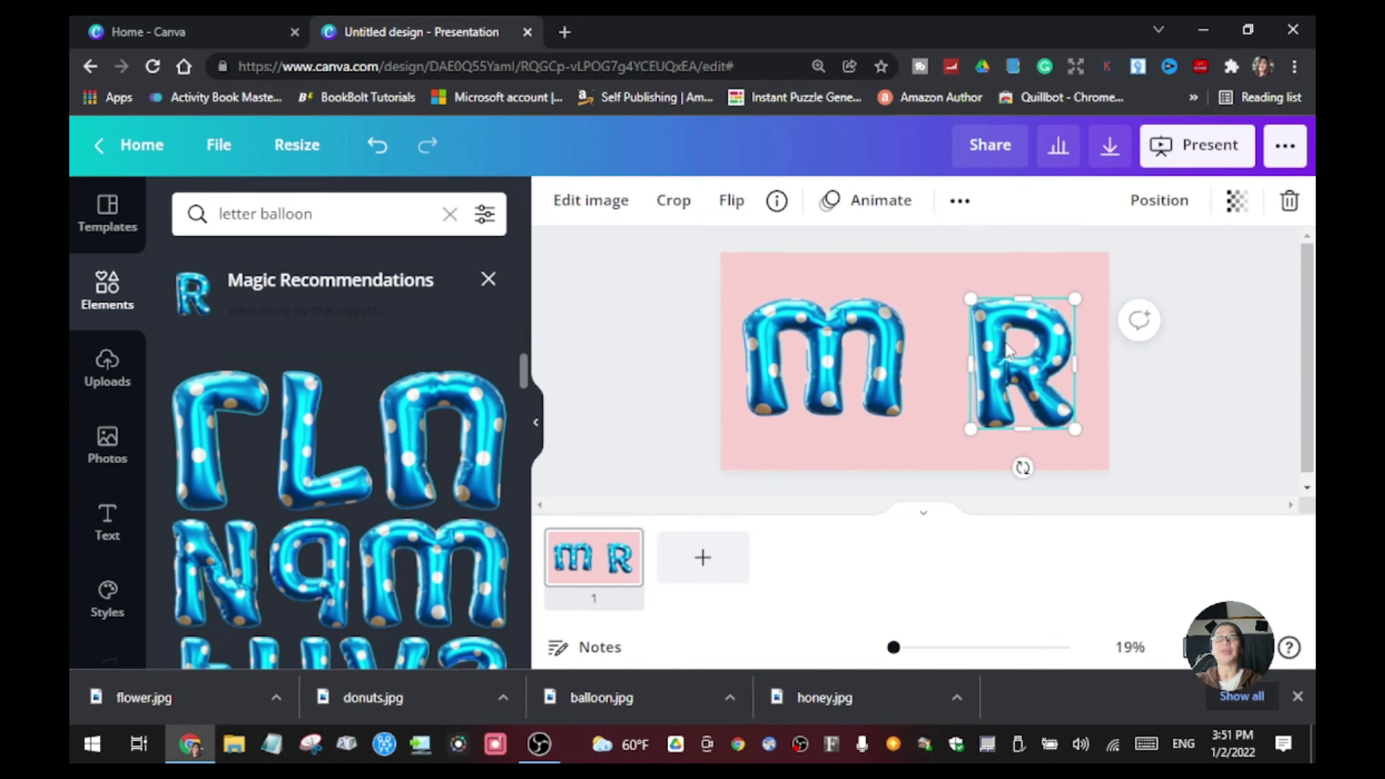
{"action": "key", "text": "Delete"}
{"action": "key", "text": "ctrl+a"}
{"action": "key", "text": "Delete"}
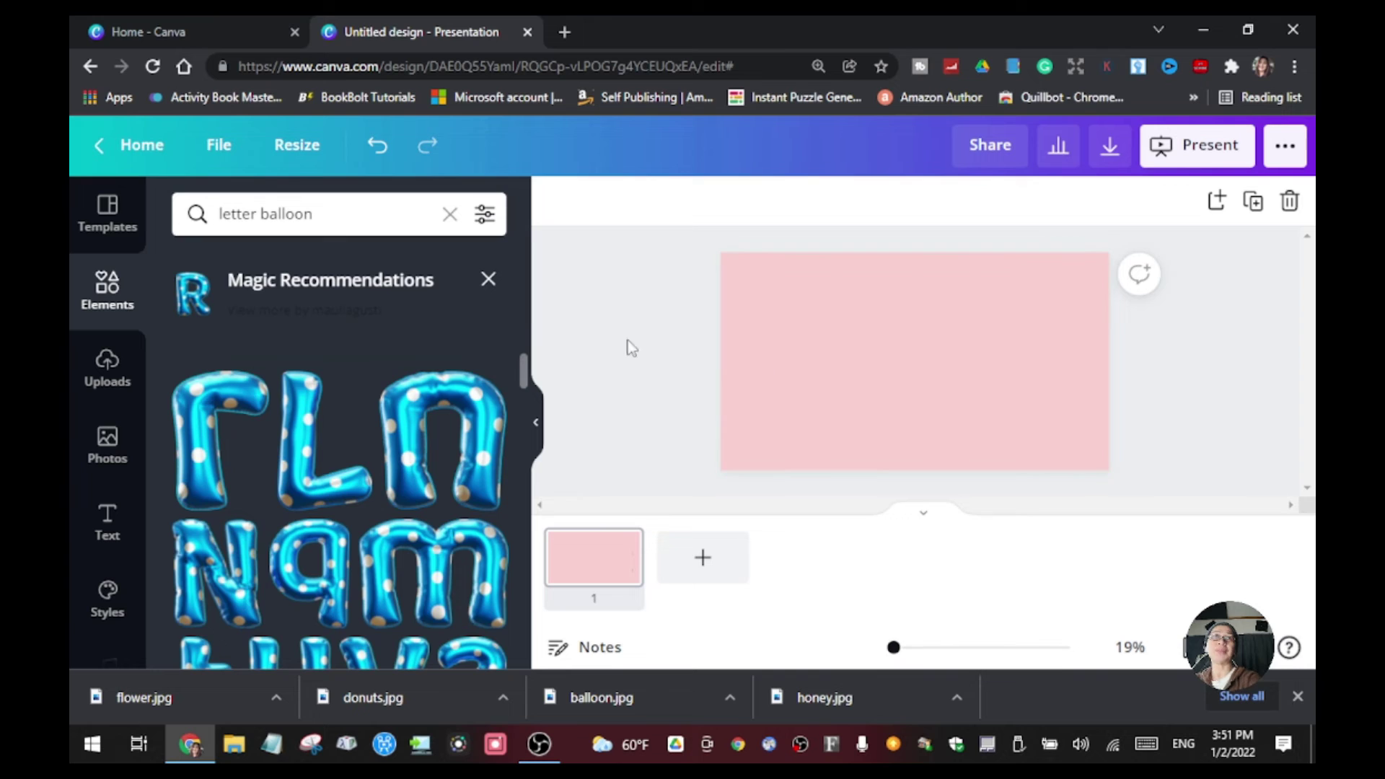
Change the search from the balloon term to 'letter flower'.
{"action": "left_click", "coordinate": [347, 225]}
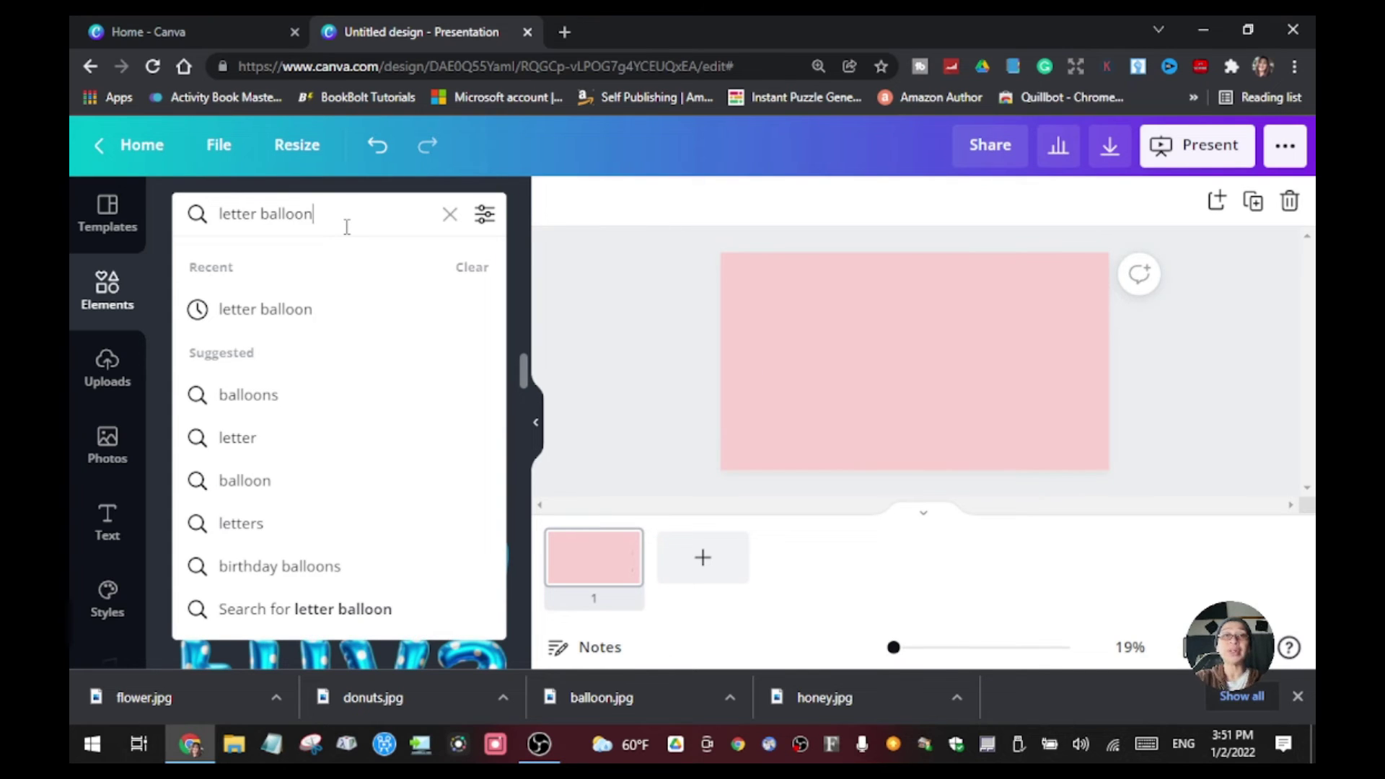
{"action": "key", "text": "BackSpace"}
{"action": "key", "text": "BackSpace"}
{"action": "key", "text": "BackSpace"}
{"action": "key", "text": "BackSpace"}
{"action": "key", "text": "BackSpace"}
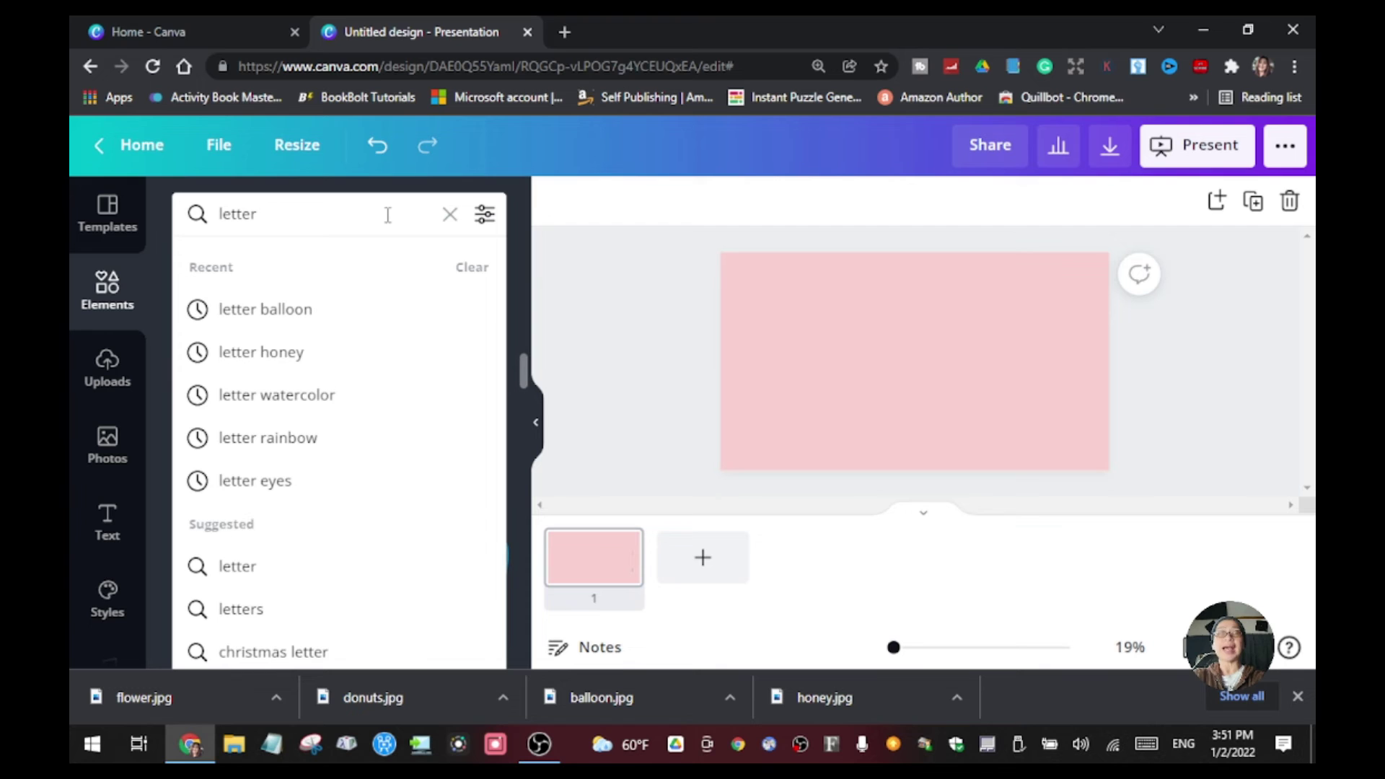
{"action": "type", "text": "flower"}
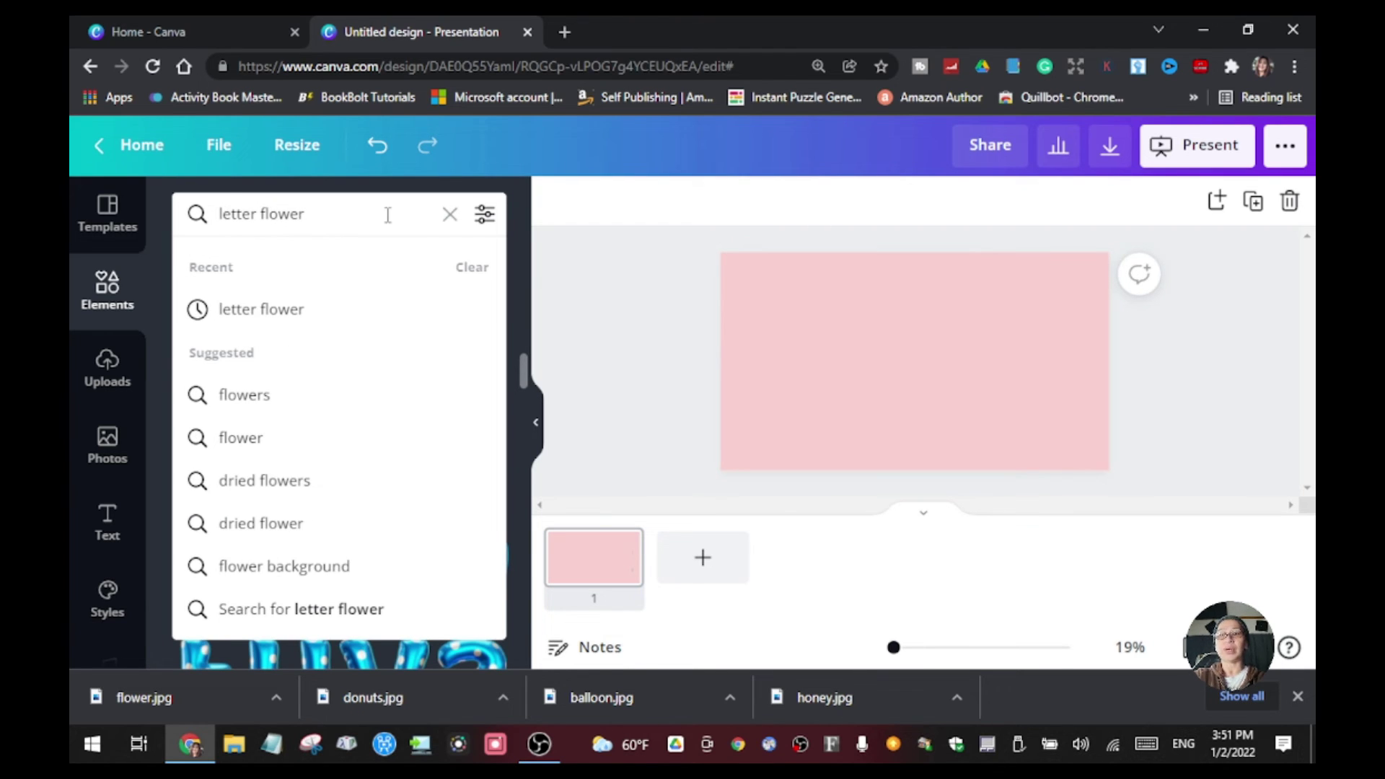
{"action": "key", "text": "Return"}
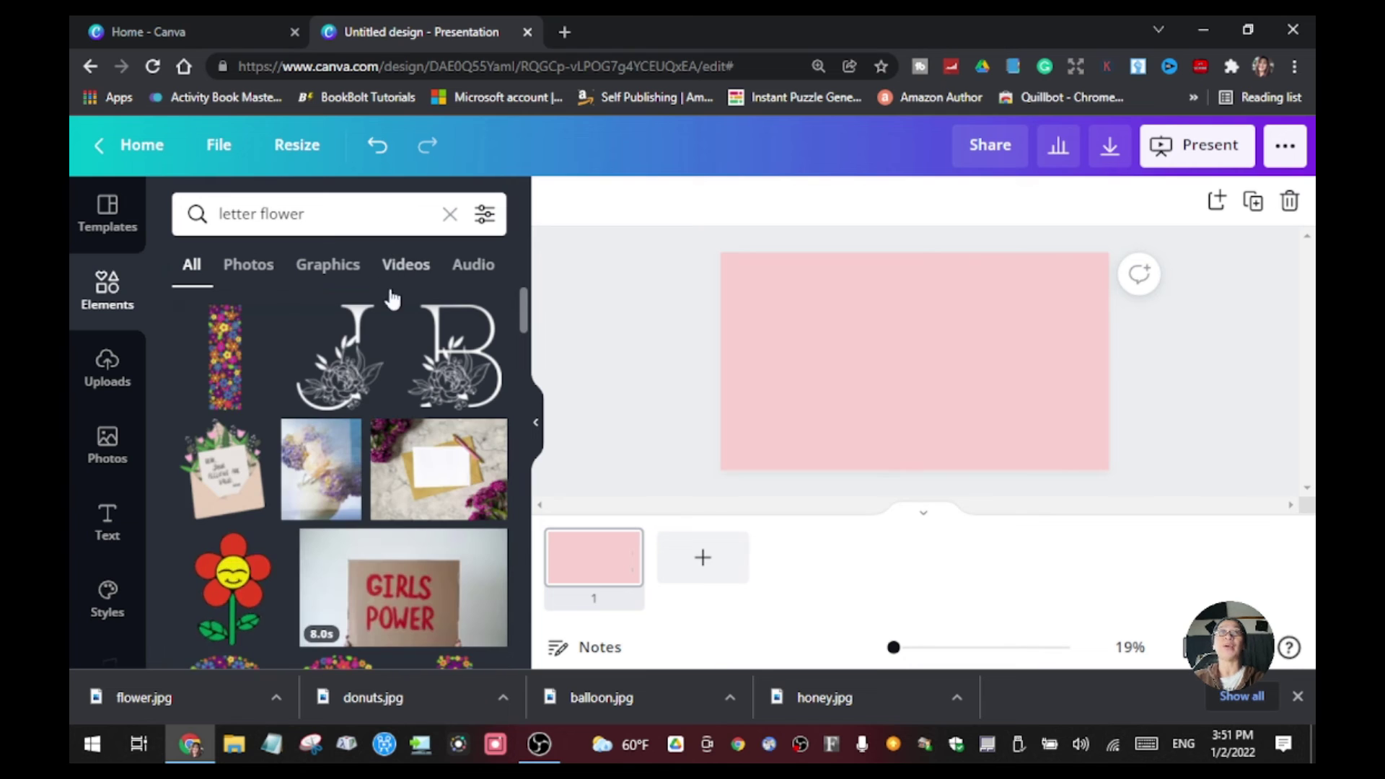
Add the flower letters I, O and K, with the O left and the K right of the I.
{"action": "left_click", "coordinate": [231, 358]}
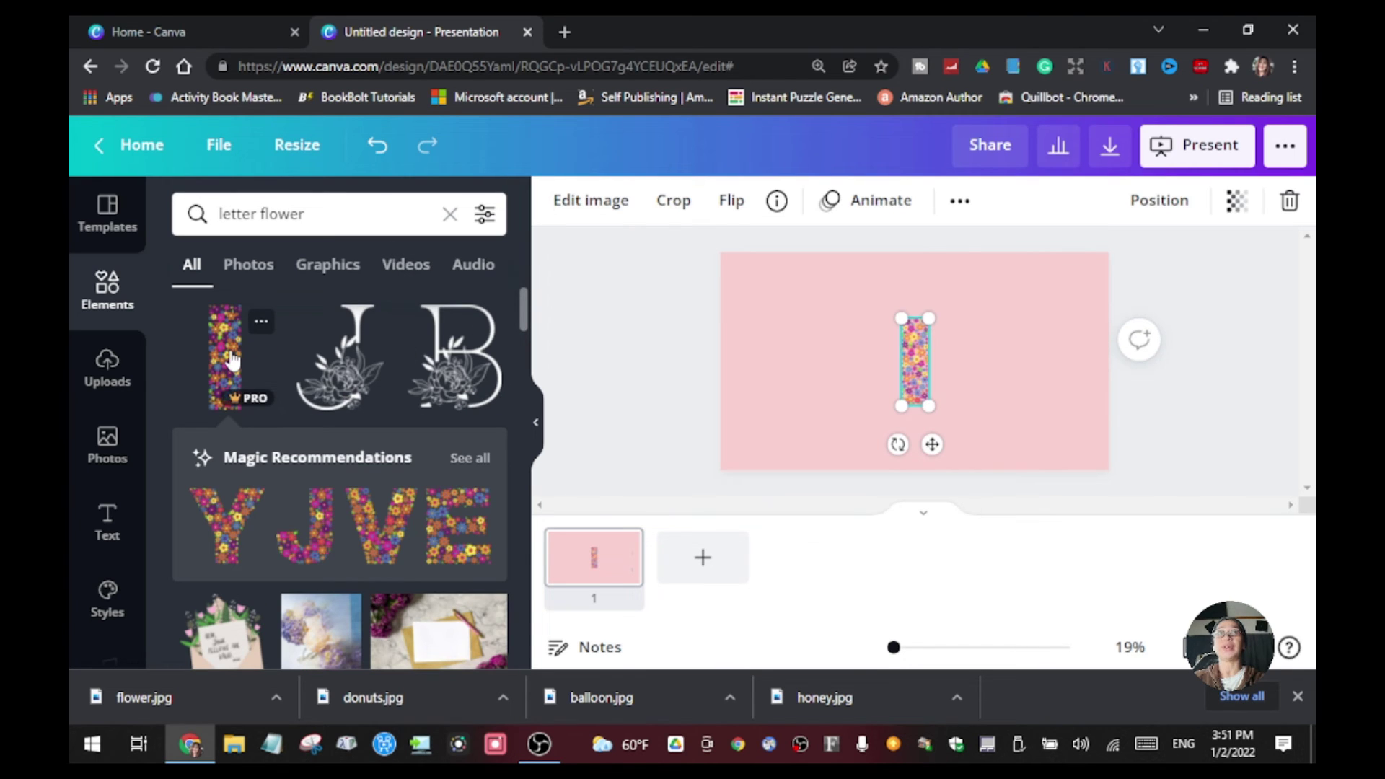
{"action": "left_click", "coordinate": [481, 459]}
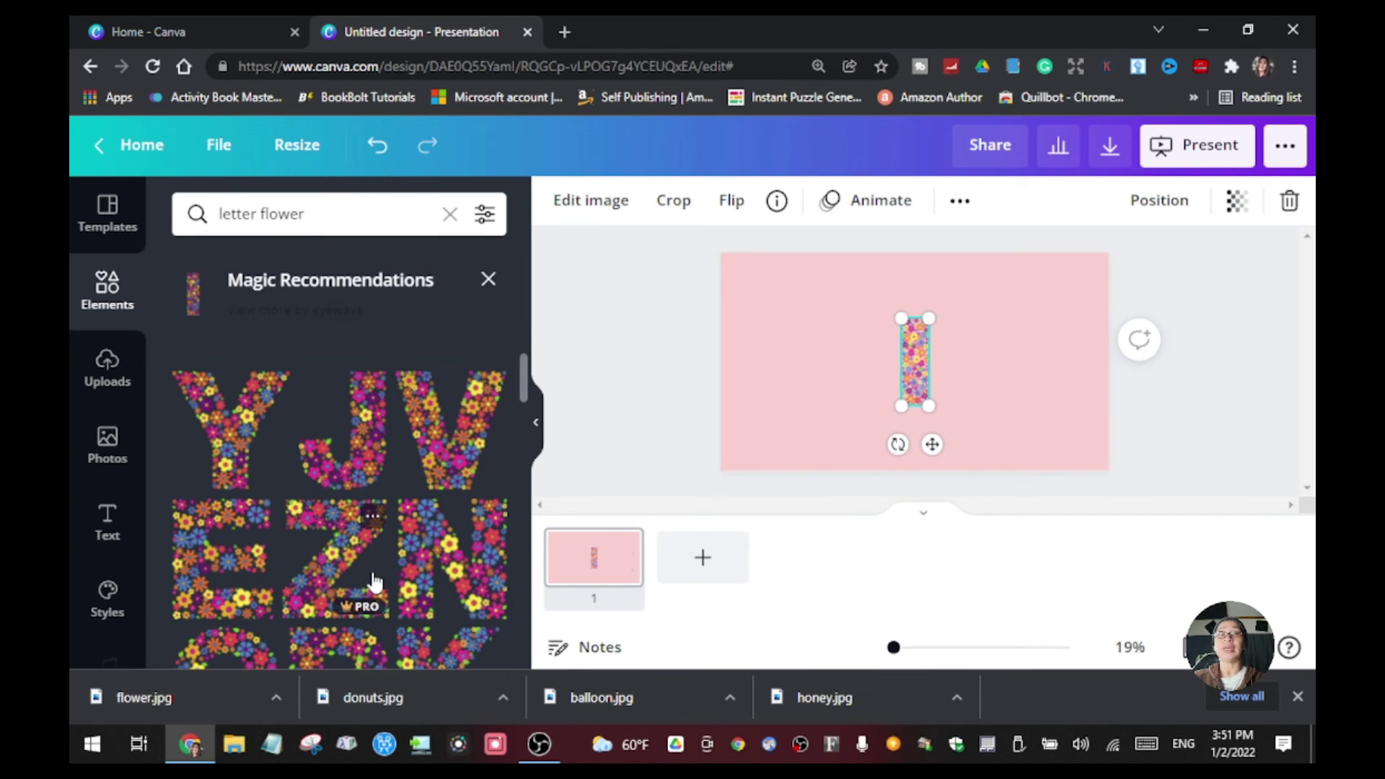
{"action": "scroll", "coordinate": [365, 570], "scroll_direction": "down", "scroll_amount": 5}
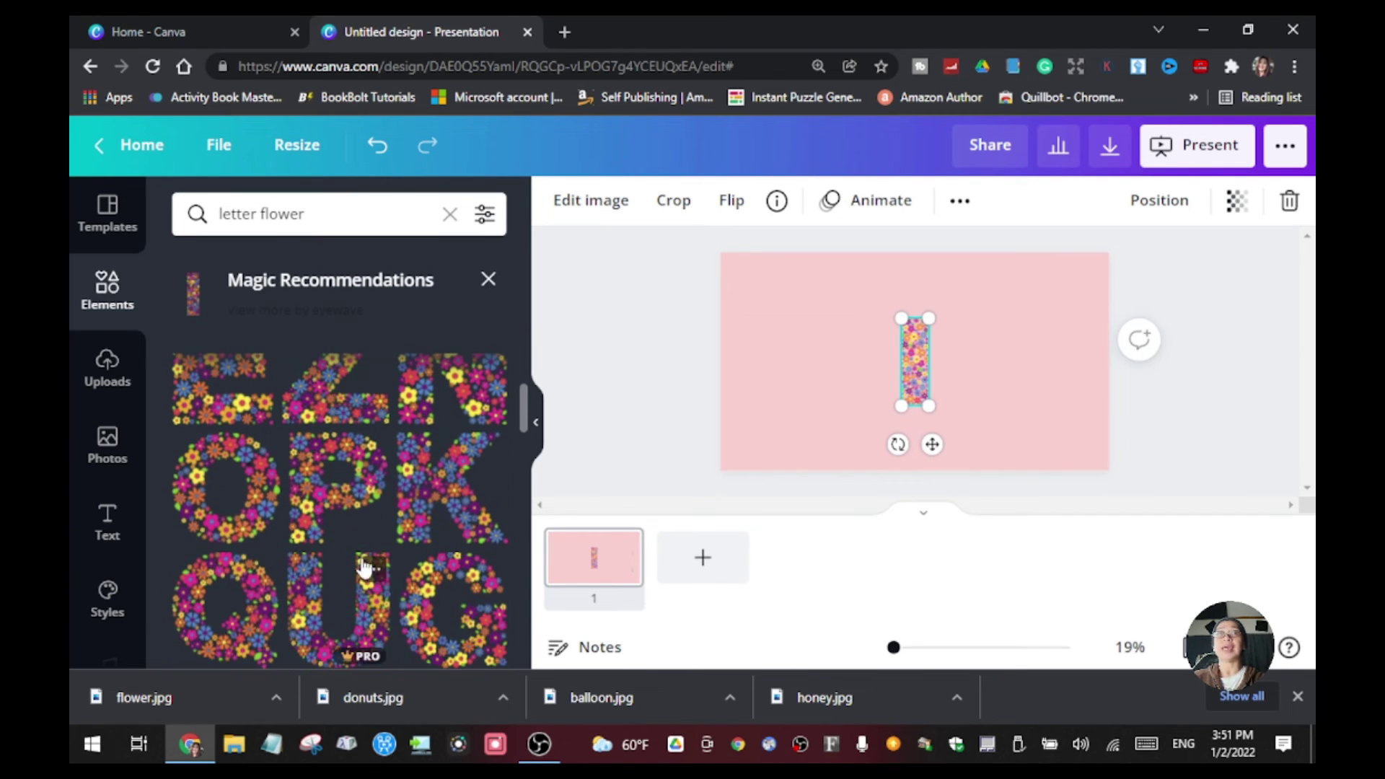
{"action": "left_click", "coordinate": [186, 523]}
{"action": "left_click_drag", "start_coordinate": [915, 407], "coordinate": [826, 406]}
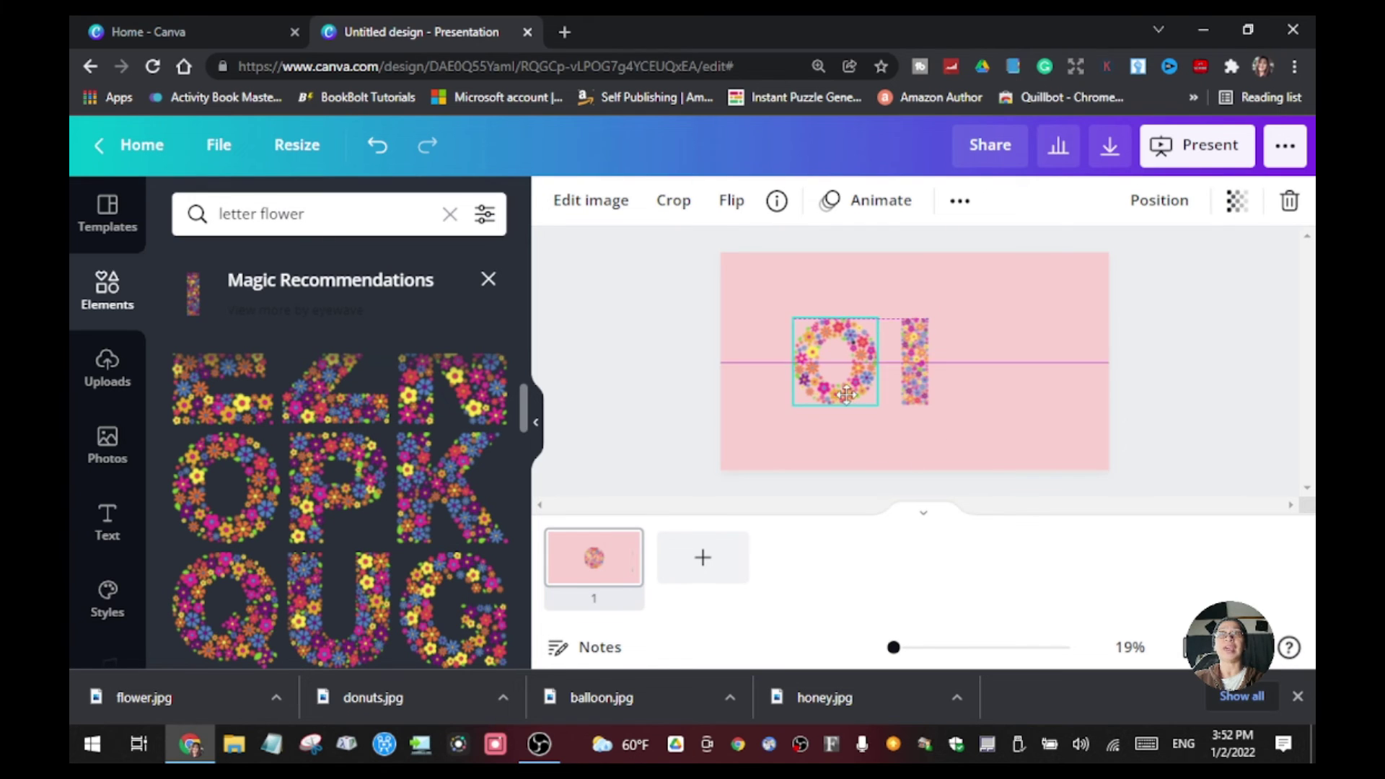
{"action": "left_click", "coordinate": [502, 505]}
{"action": "left_click_drag", "start_coordinate": [986, 398], "coordinate": [1047, 378]}
Enlarge the flower I and O and line the O up beside the I to spell OIK.
{"action": "left_click", "coordinate": [903, 374]}
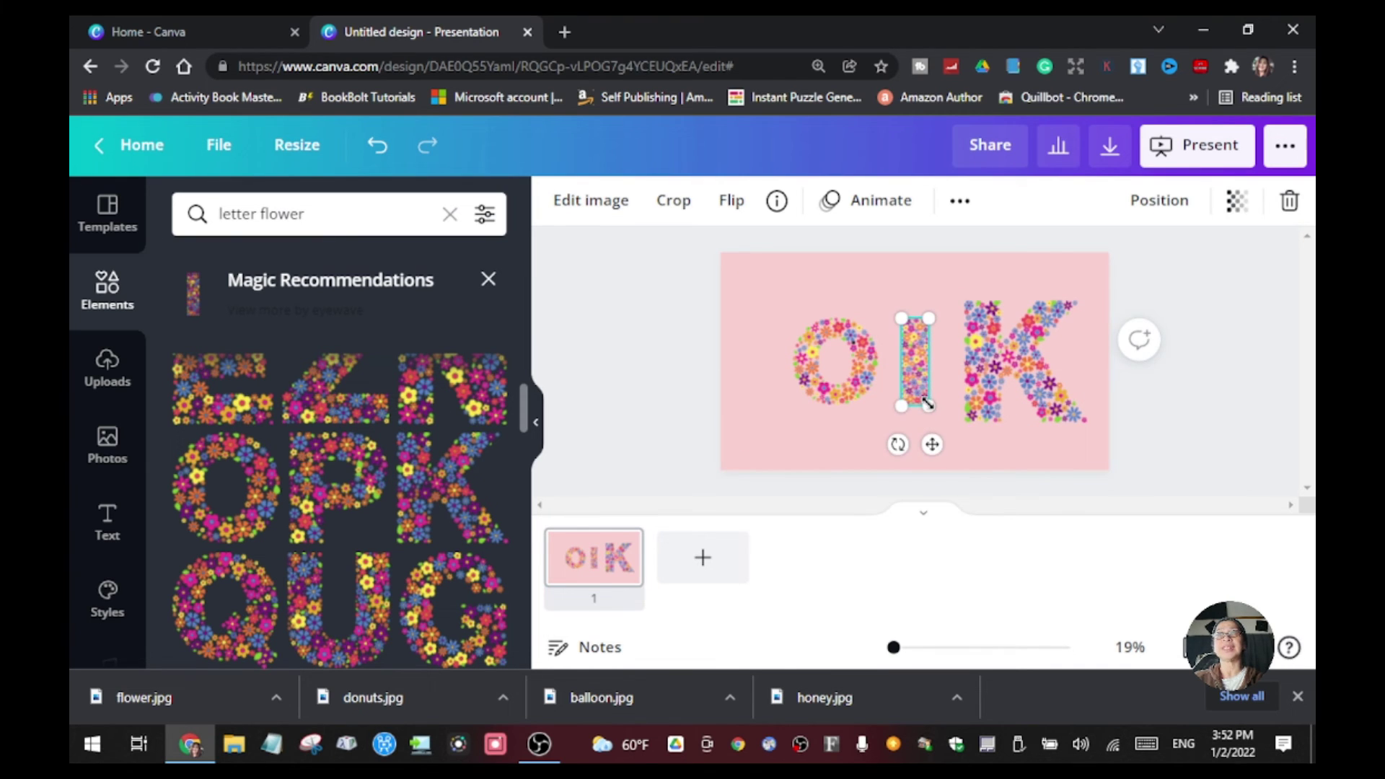
{"action": "left_click_drag", "start_coordinate": [928, 405], "coordinate": [942, 448]}
{"action": "left_click", "coordinate": [797, 398]}
{"action": "left_click_drag", "start_coordinate": [787, 408], "coordinate": [739, 457]}
{"action": "left_click_drag", "start_coordinate": [818, 394], "coordinate": [827, 376]}
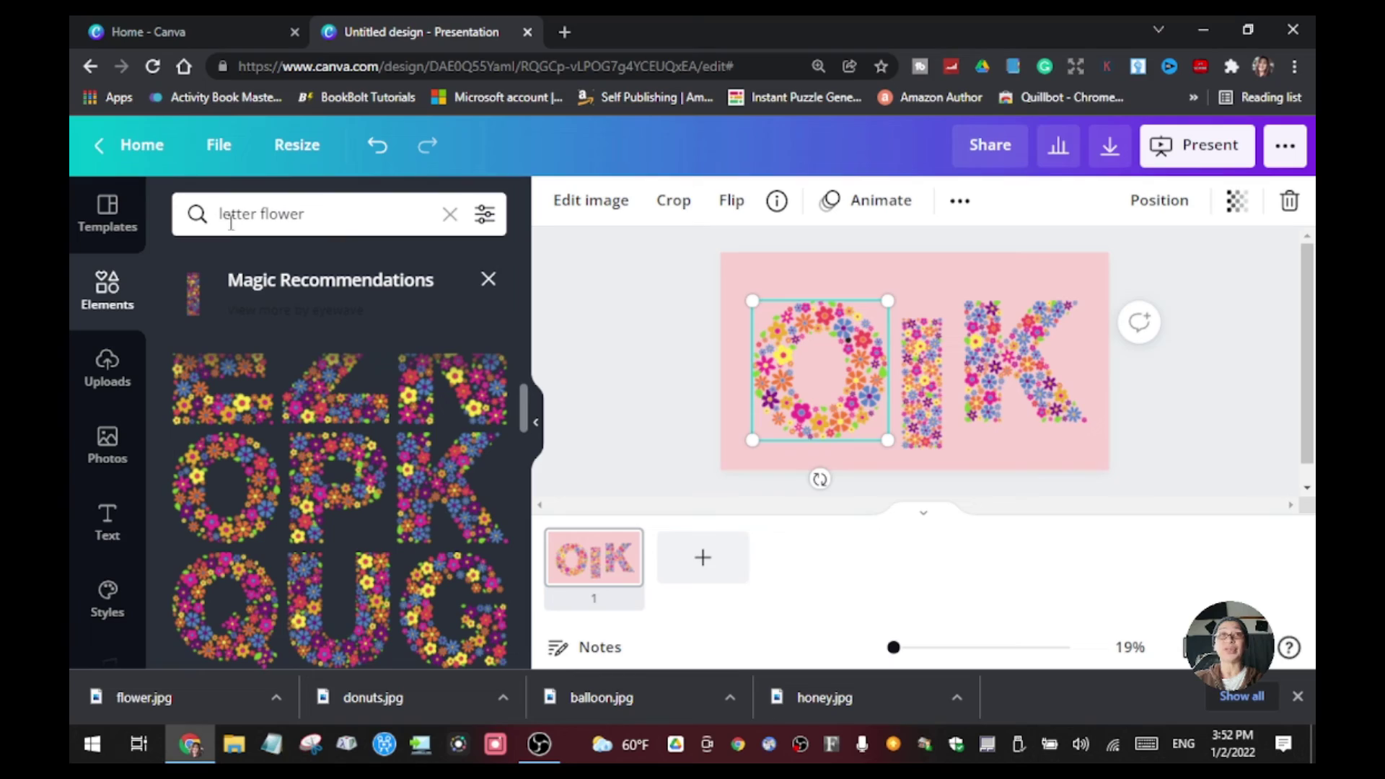
{"action": "left_click", "coordinate": [331, 205]}
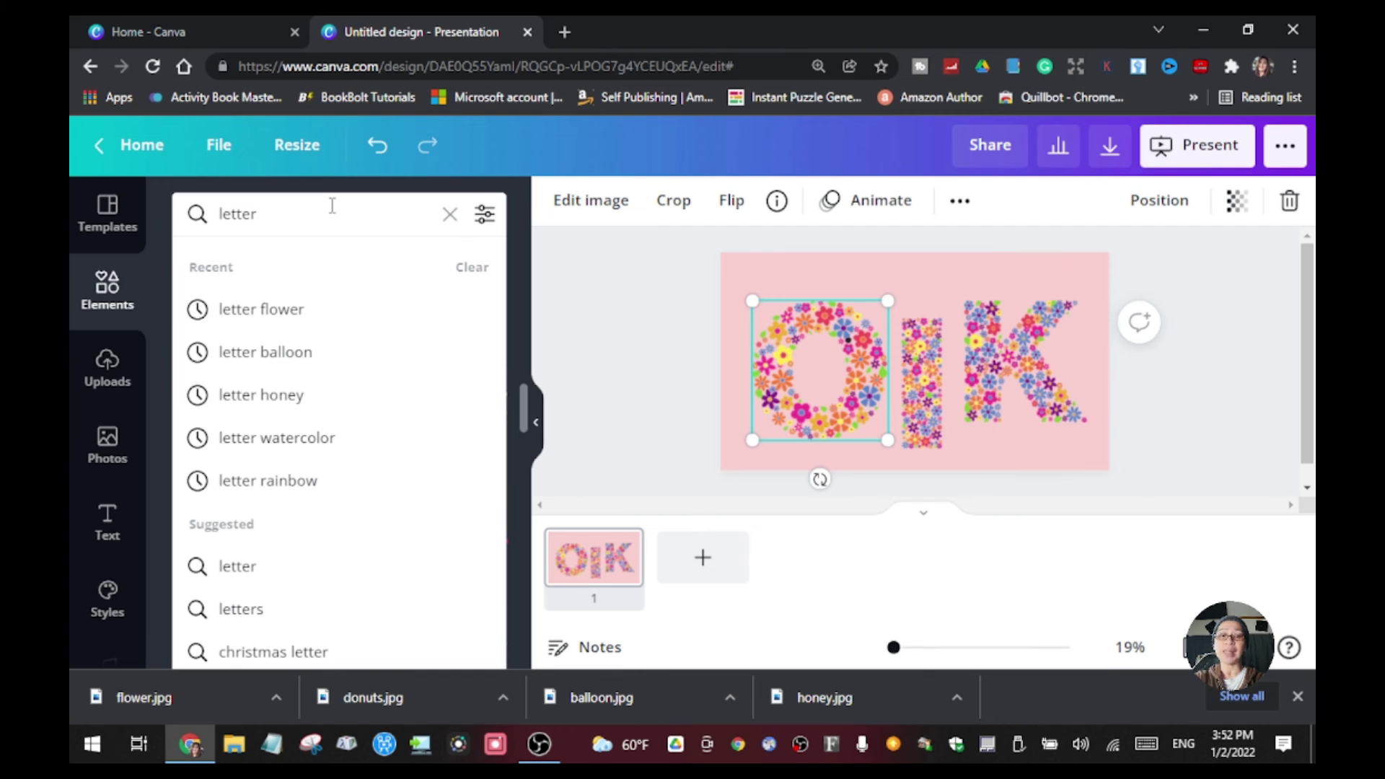
Search 'letter fruits', delete the flower O, I and K, and add the fruit letter B.
{"action": "type", "text": "fruits"}
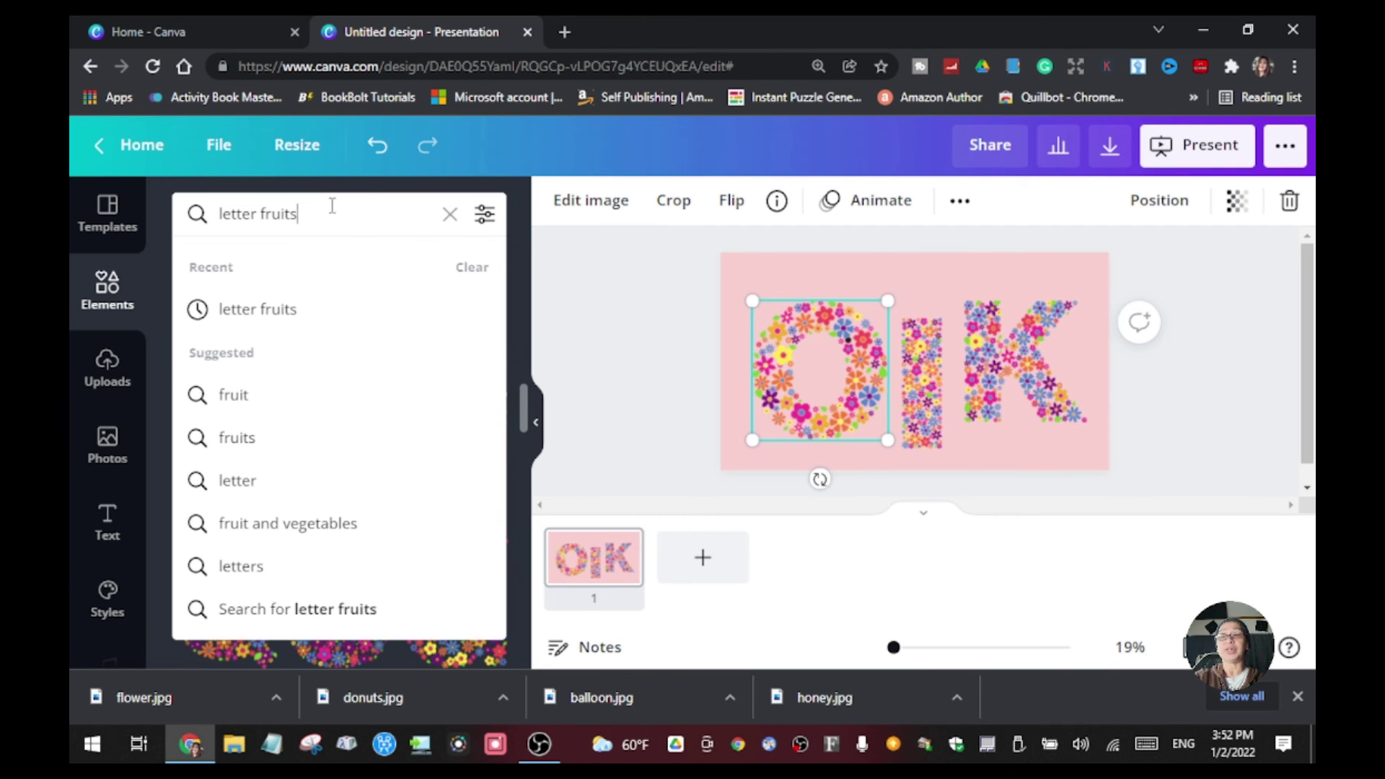
{"action": "key", "text": "Return"}
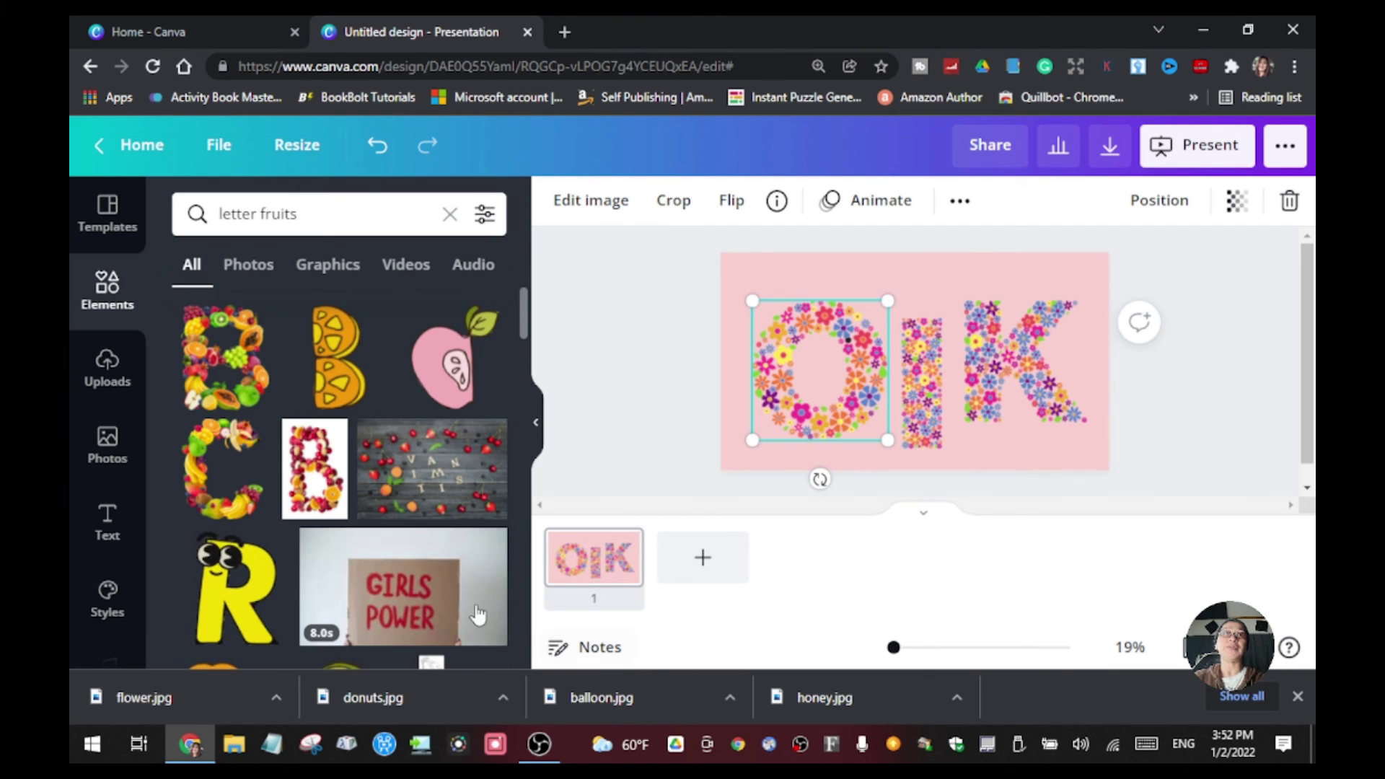
{"action": "key", "text": "Delete"}
{"action": "left_click", "coordinate": [921, 383]}
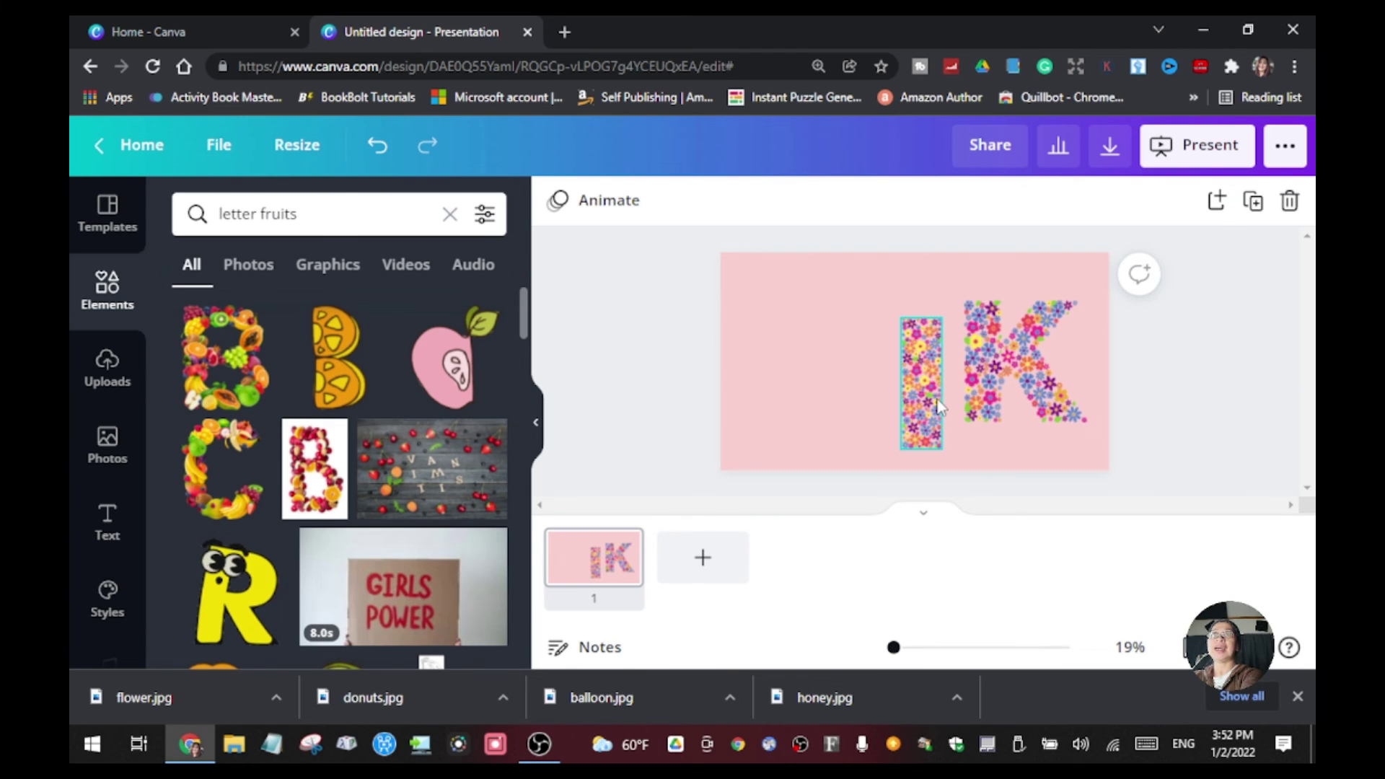
{"action": "key", "text": "Delete"}
{"action": "left_click", "coordinate": [966, 382]}
{"action": "key", "text": "Delete"}
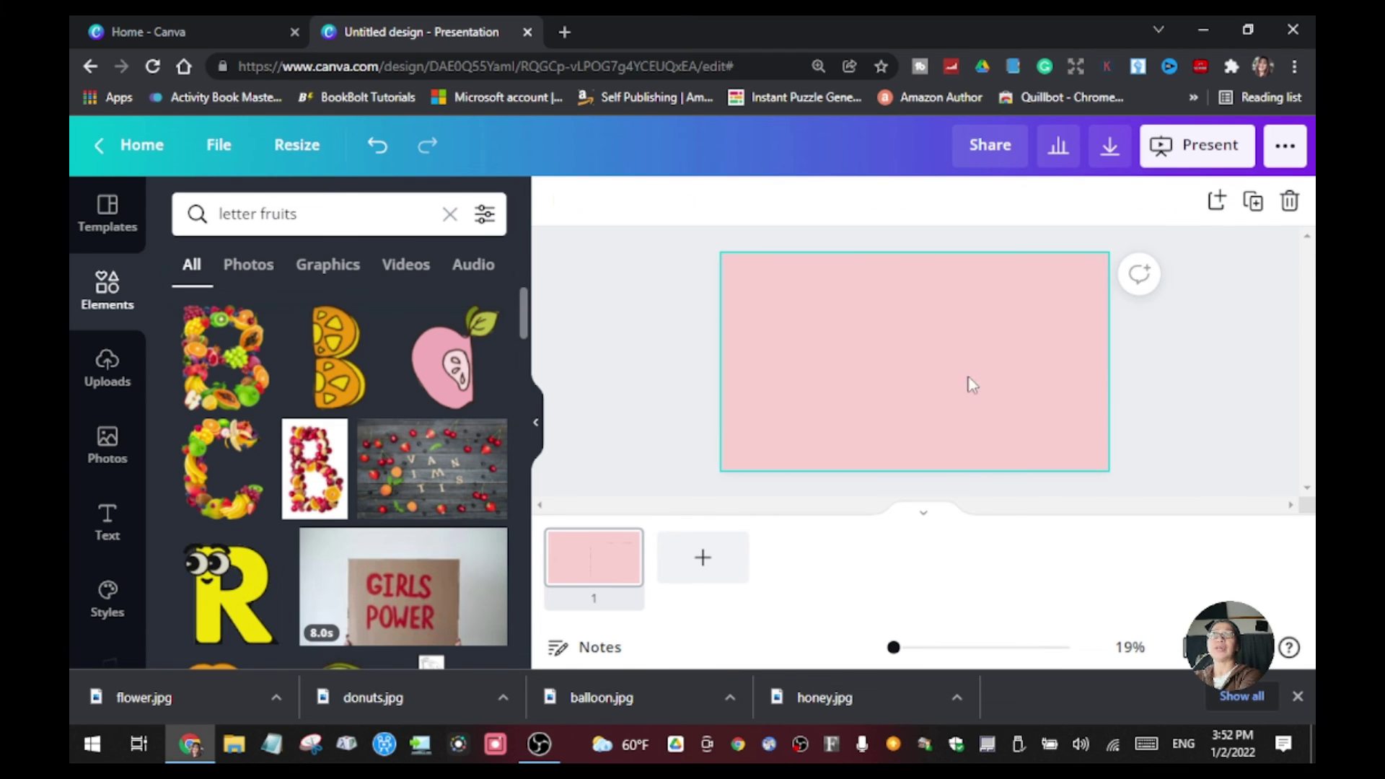
{"action": "left_click", "coordinate": [227, 353]}
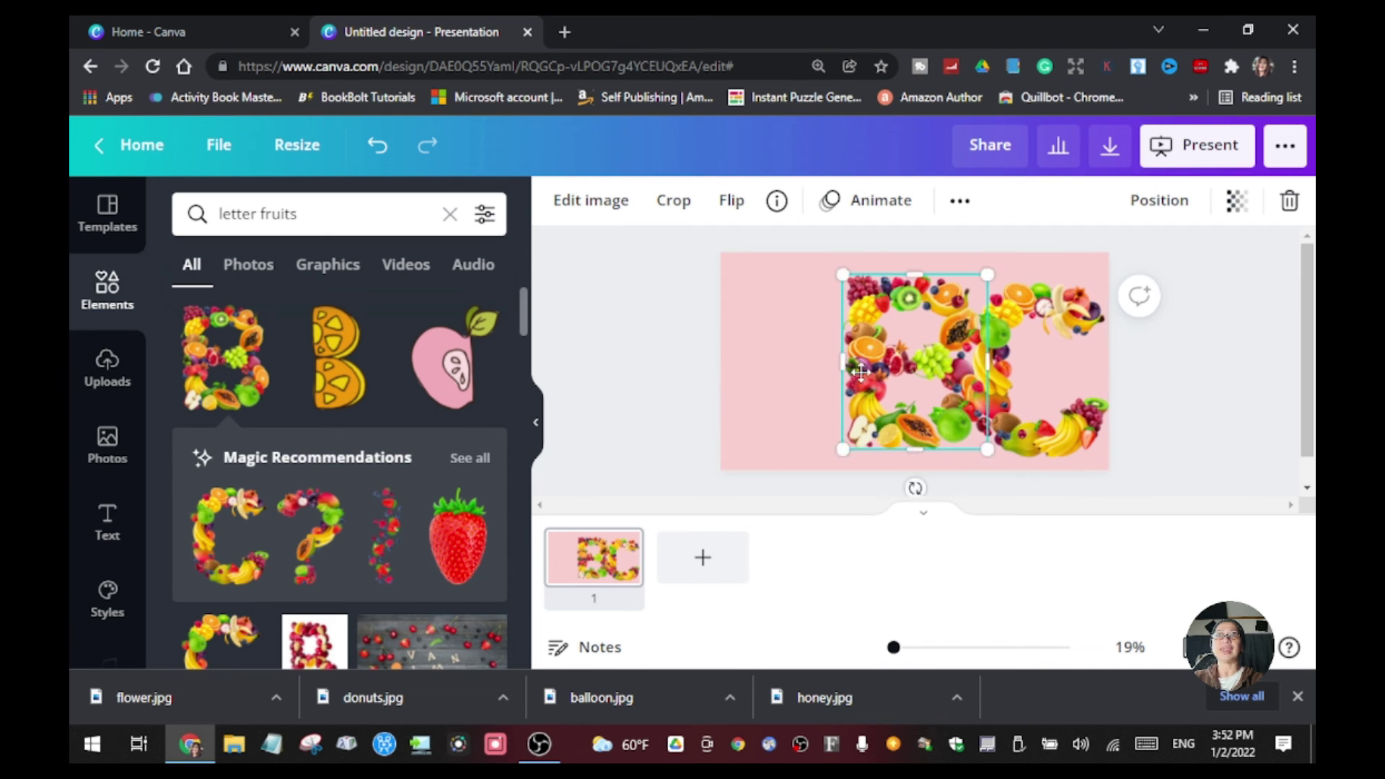
{"action": "left_click", "coordinate": [810, 366]}
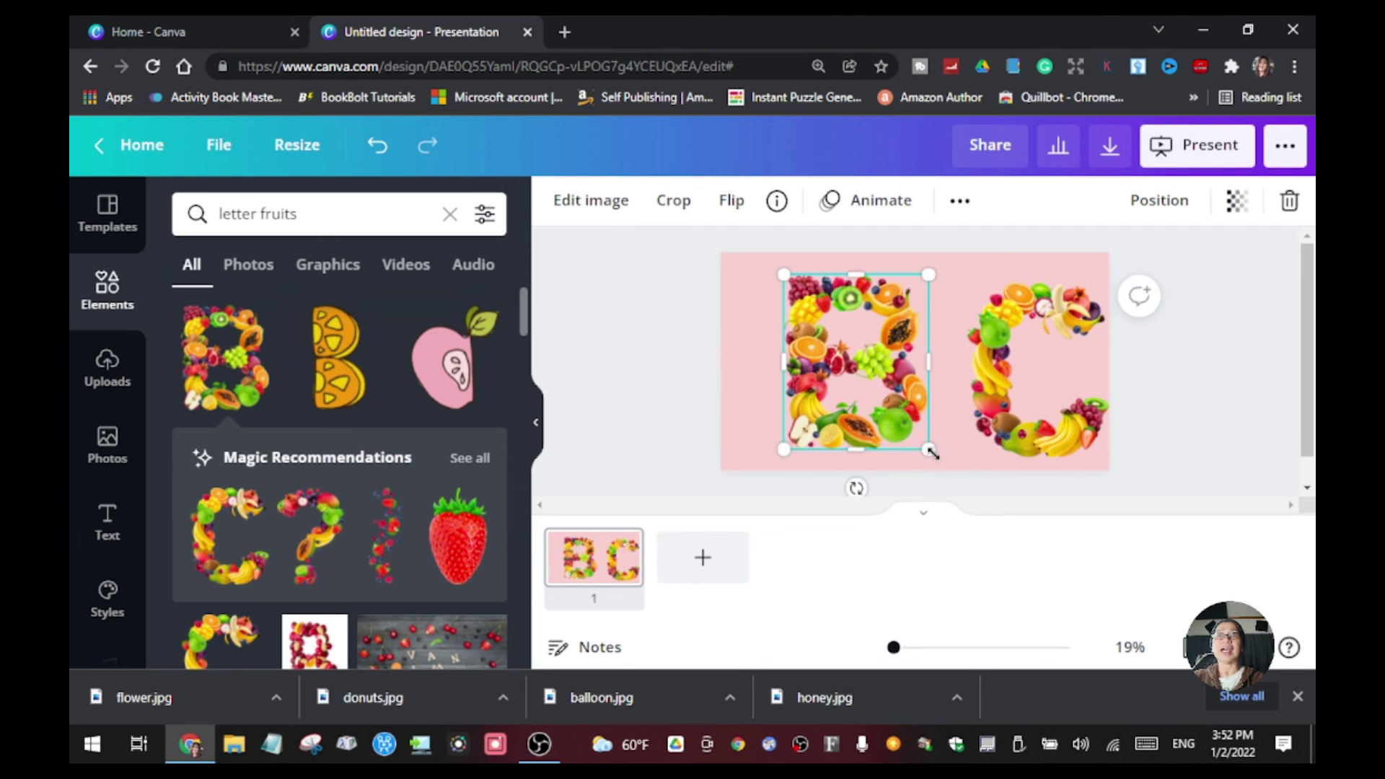